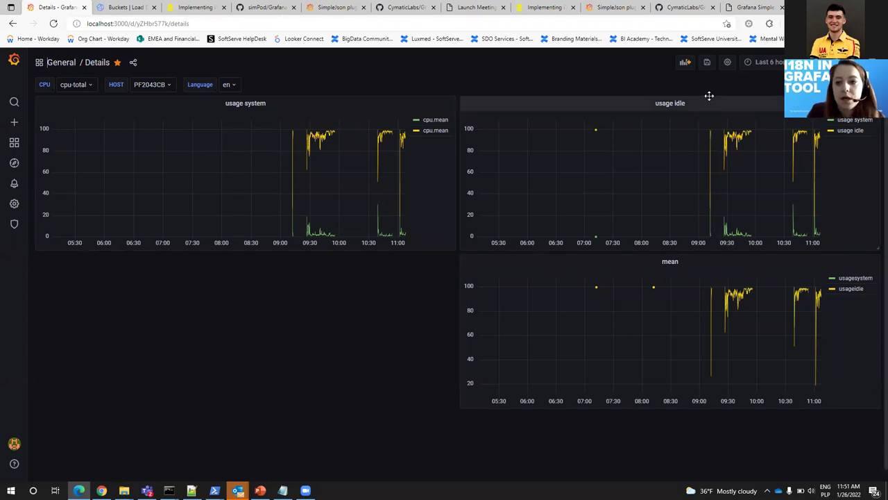
# - Open the Language variable for editing from the Details dashboard's settings
pyautogui.click(728, 63)
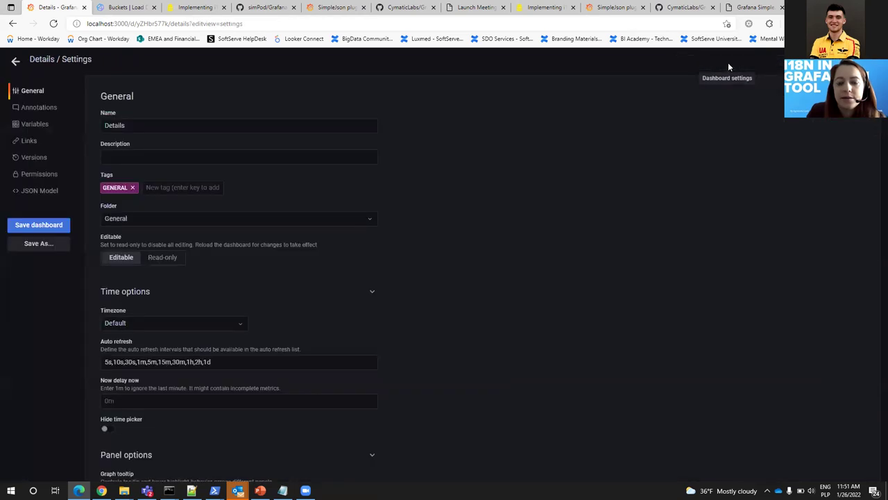
pyautogui.click(43, 124)
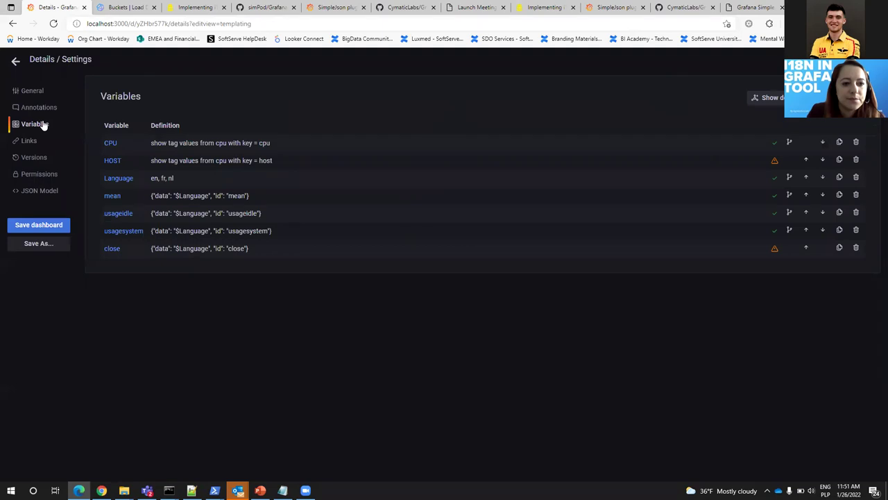
pyautogui.click(130, 180)
# - Try adding de to the Language variable's comma-separated values and remove it again
pyautogui.click(264, 212)
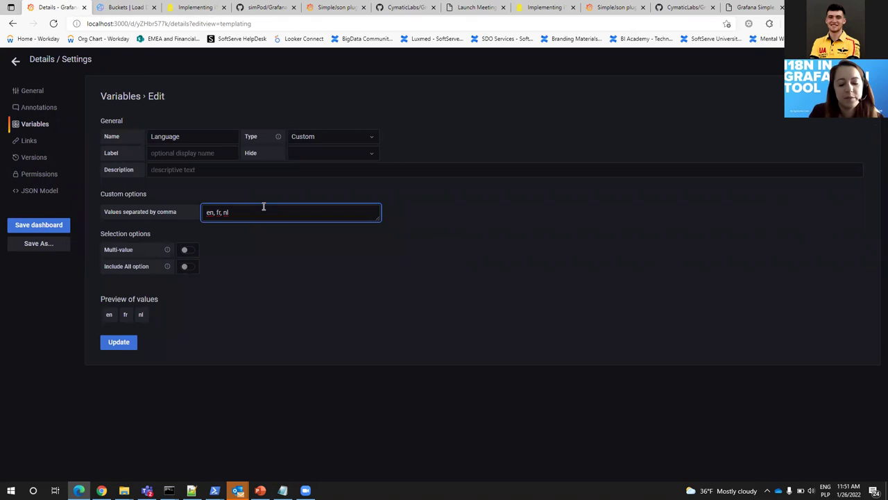
pyautogui.write(',')
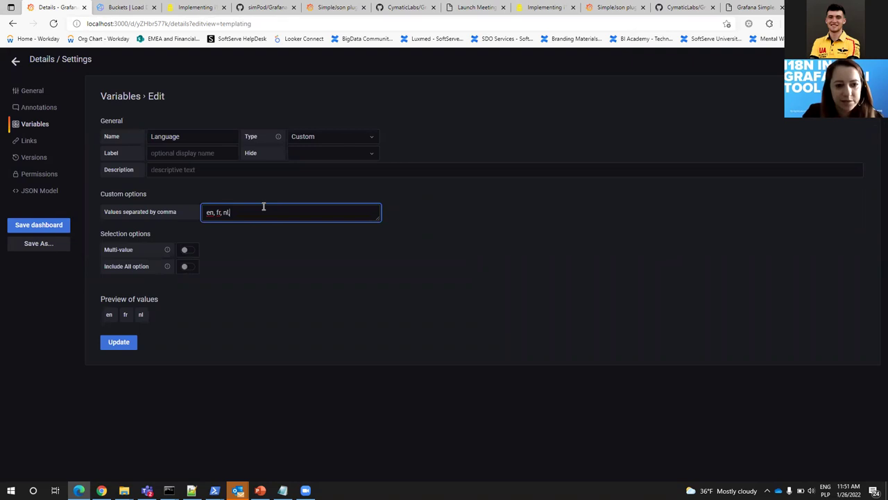
pyautogui.write(', de')
pyautogui.press('BackSpace')
pyautogui.press('BackSpace')
pyautogui.press('BackSpace')
pyautogui.press('BackSpace')
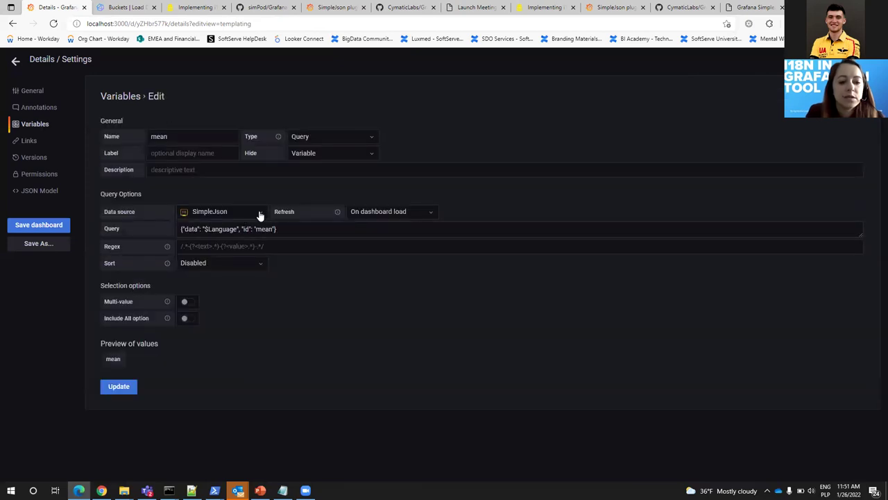
# - Examine the mean variable's available data sources and its query text without changing them
pyautogui.click(260, 214)
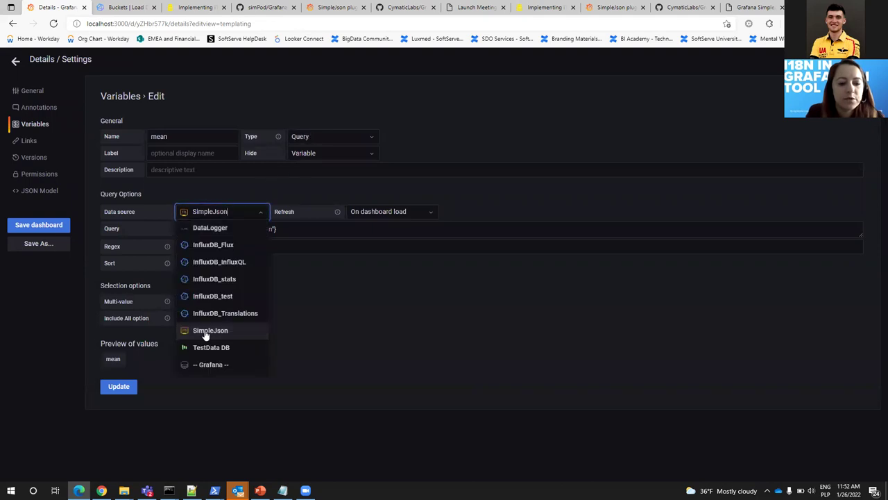
pyautogui.click(271, 221)
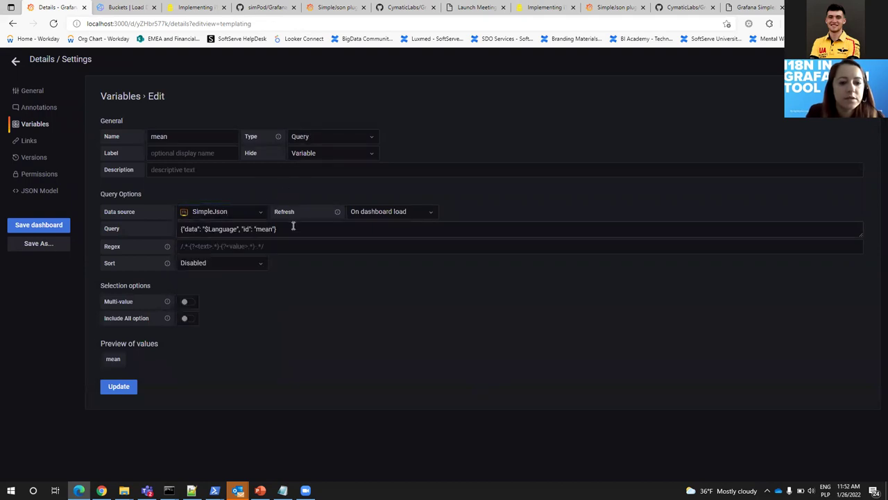
pyautogui.moveTo(180, 229); pyautogui.dragTo(286, 228)
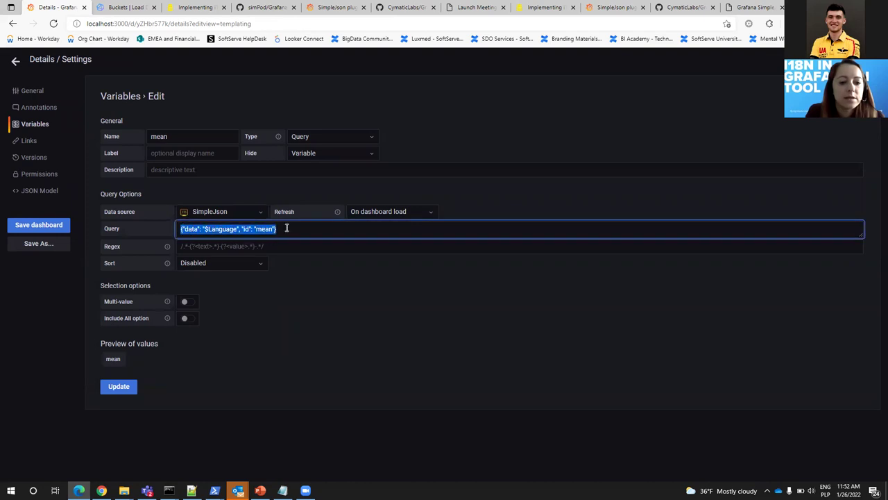
pyautogui.click(287, 228)
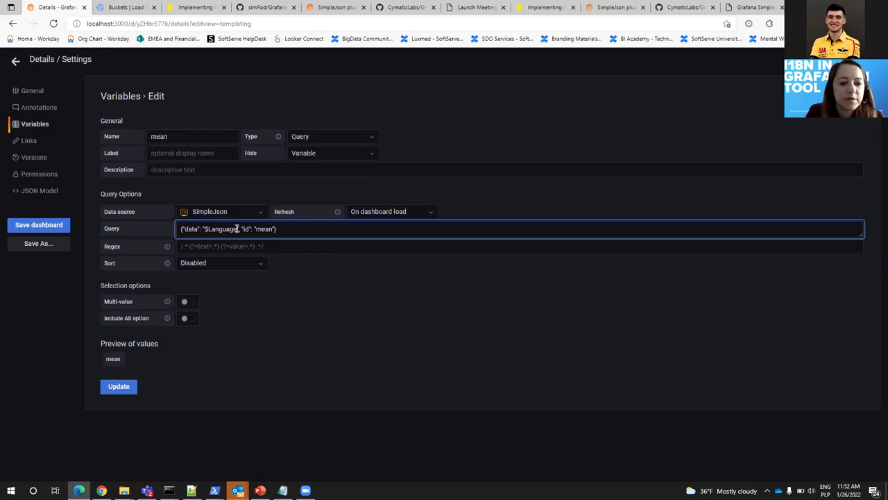
# - Replace "$Language" with en in the mean variable's query, and restore the original "$Language" value
pyautogui.moveTo(238, 229); pyautogui.dragTo(202, 230)
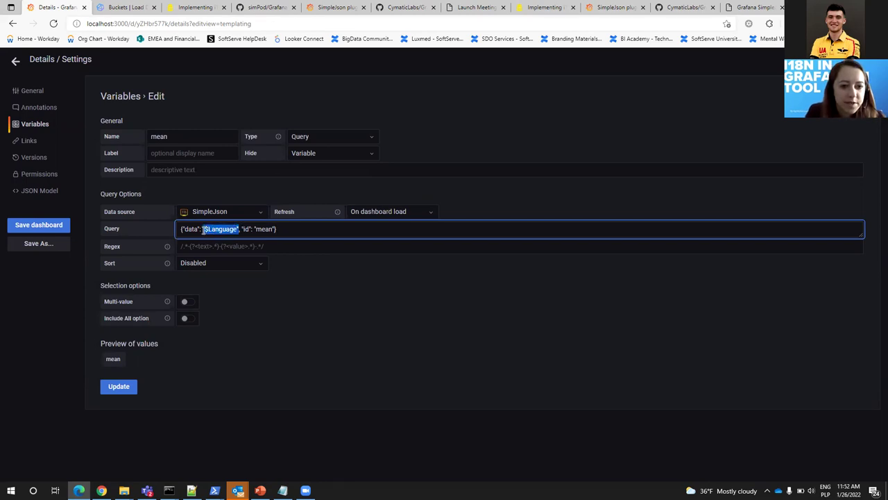
pyautogui.write('en')
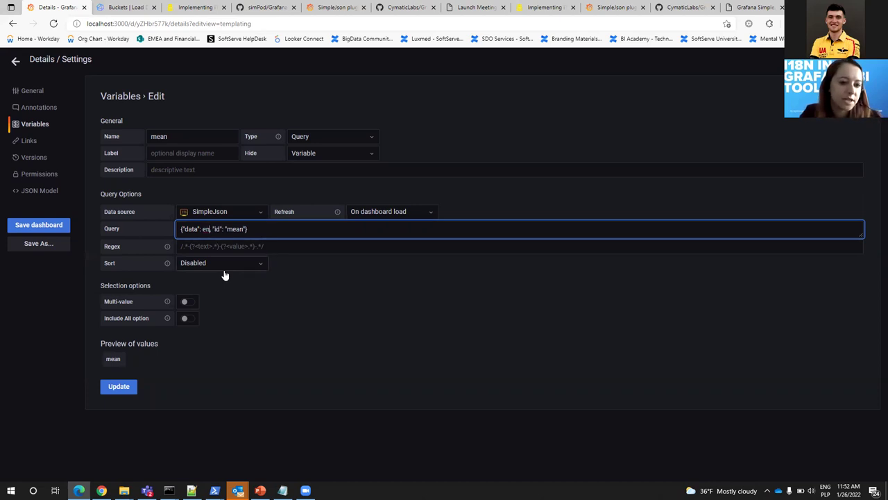
pyautogui.press('BackSpace')
pyautogui.press('BackSpace')
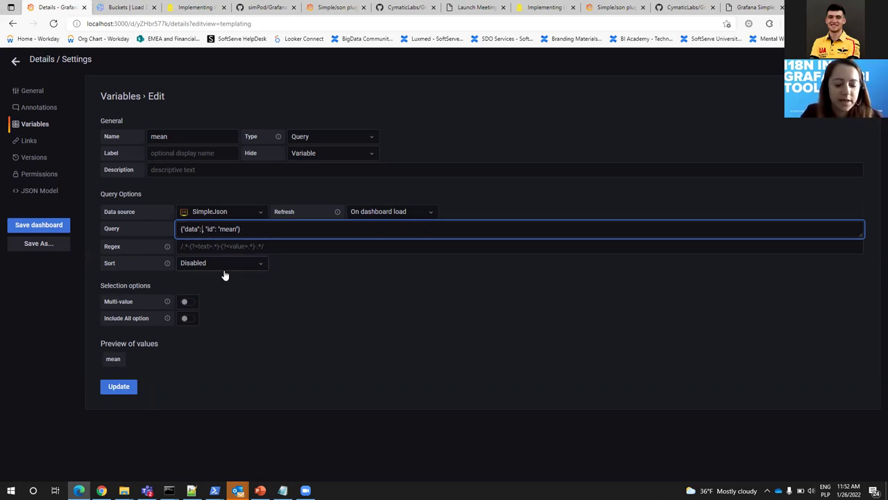
pyautogui.write('$Language')
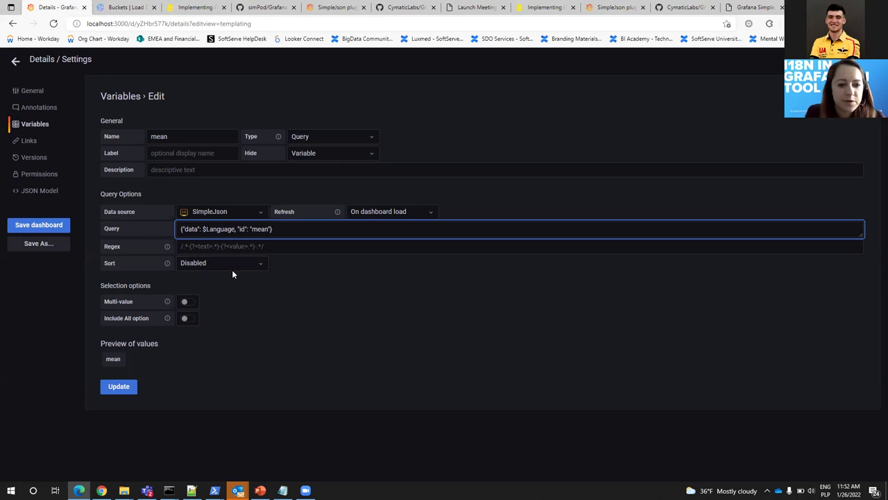
pyautogui.write('", ')
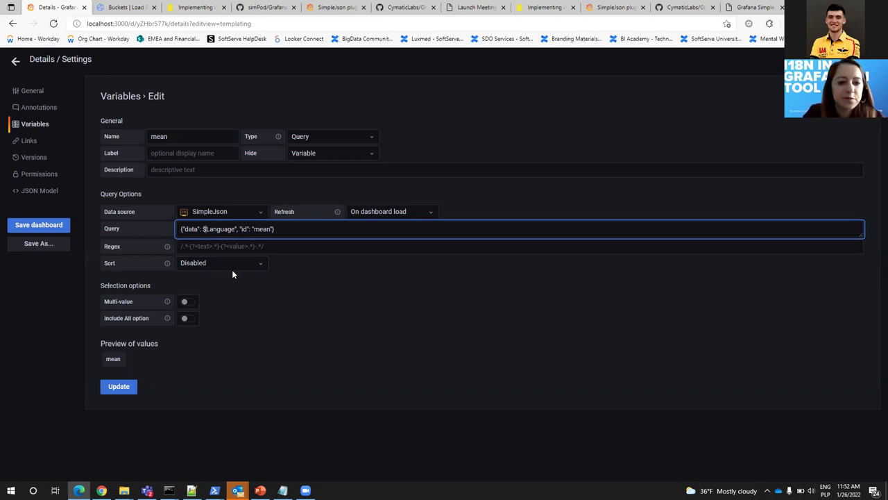
pyautogui.write('"')
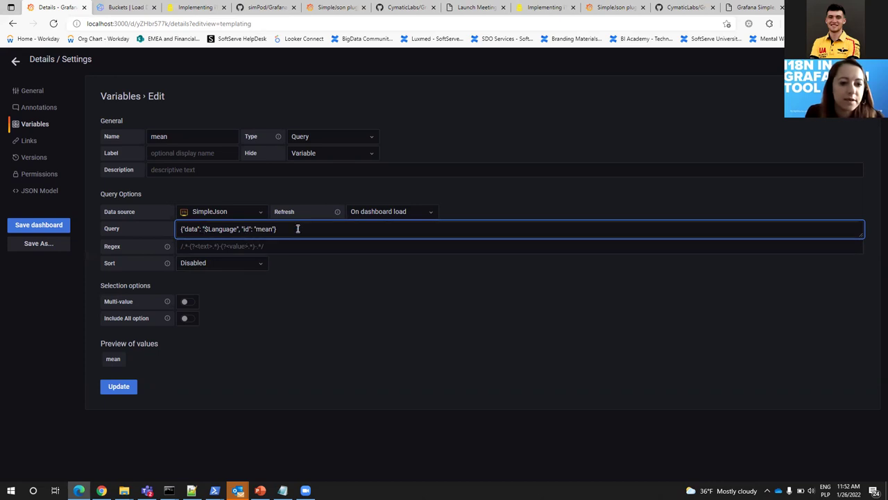
# - Inspect the mean id in the query and switch to data.json in Notepad to examine its translations, including the nl section
pyautogui.moveTo(255, 229); pyautogui.dragTo(275, 229)
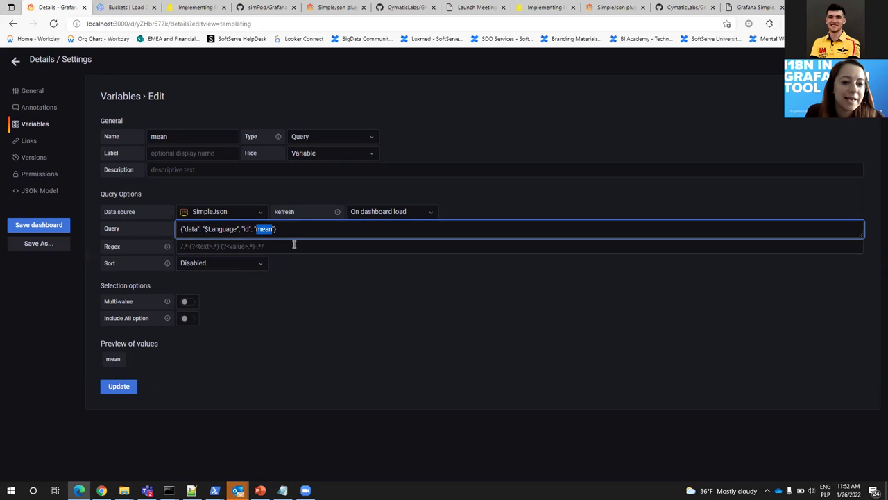
pyautogui.click(282, 489)
pyautogui.click(283, 490)
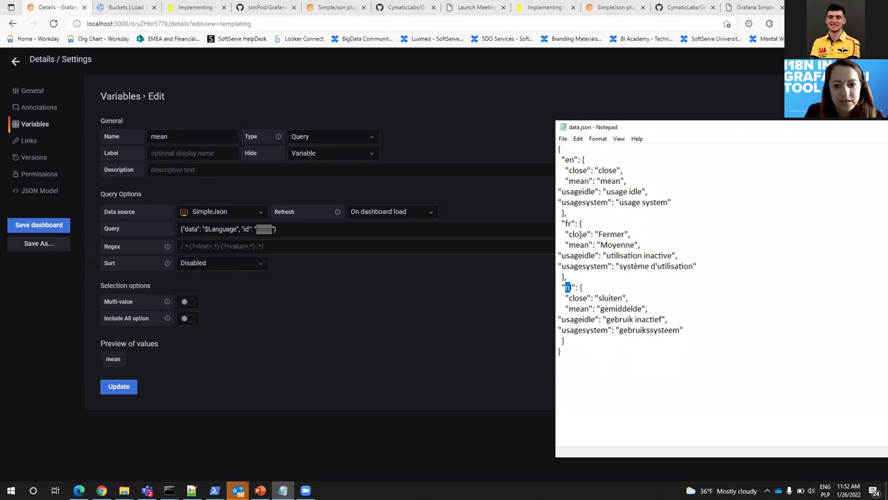
pyautogui.write('nl')
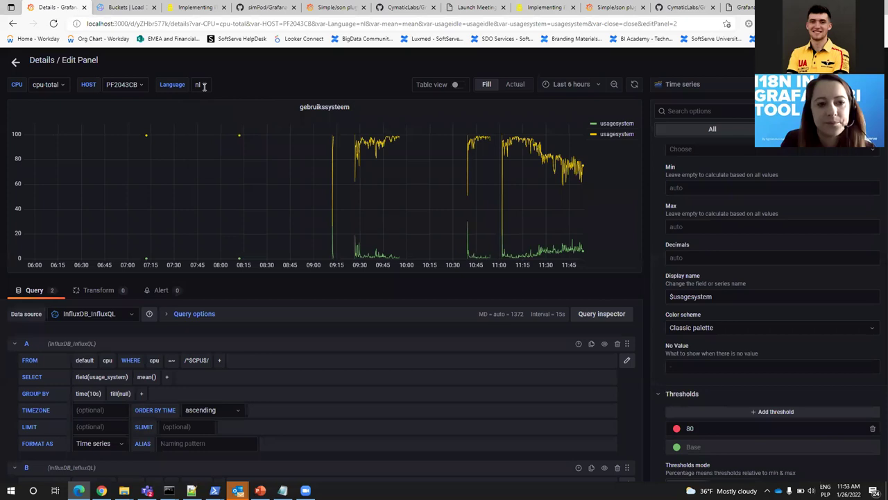
# - Switch the Language variable to en and copy the $usagesystem expression from the panel's display name
pyautogui.click(200, 85)
pyautogui.click(205, 97)
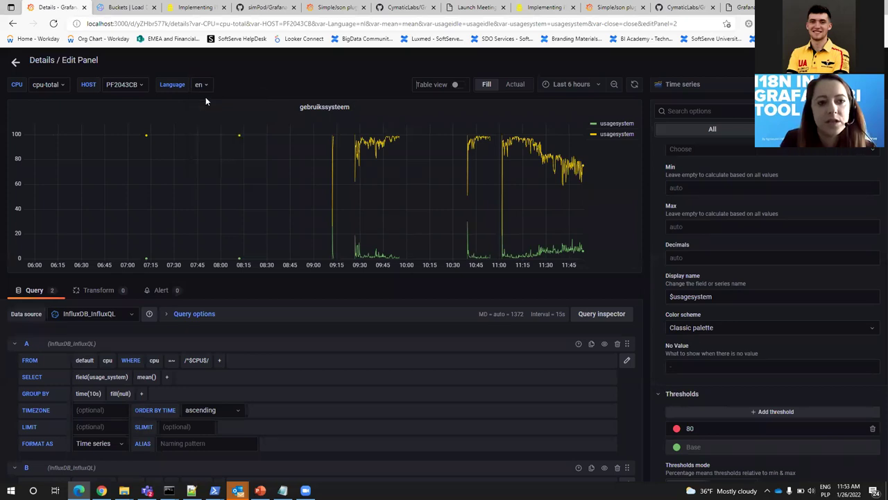
pyautogui.tripleClick(726, 297)
pyautogui.hotkey('ctrl', 'c')
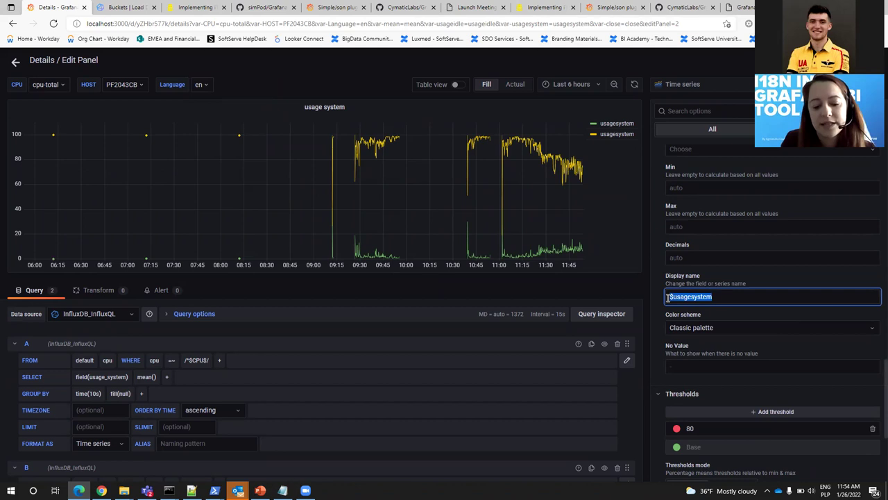
# - Add a field override for fields returned by query A with the Standard options Display name property
pyautogui.click(789, 129)
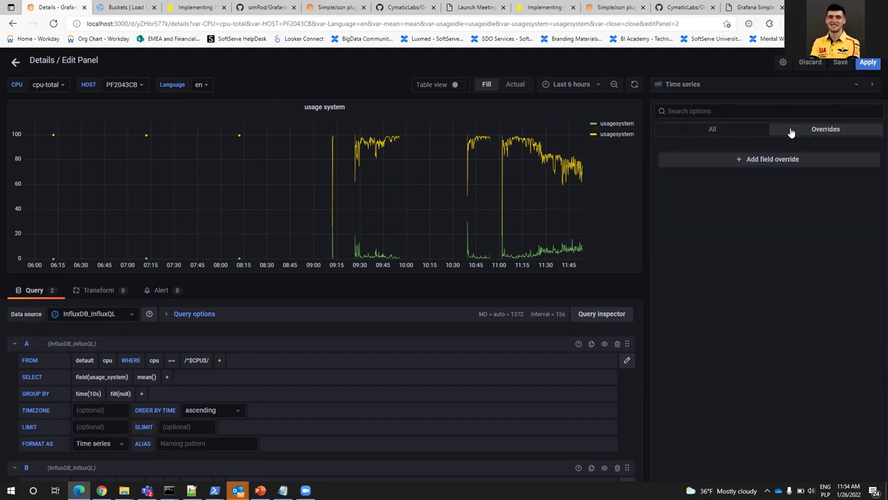
pyautogui.click(774, 164)
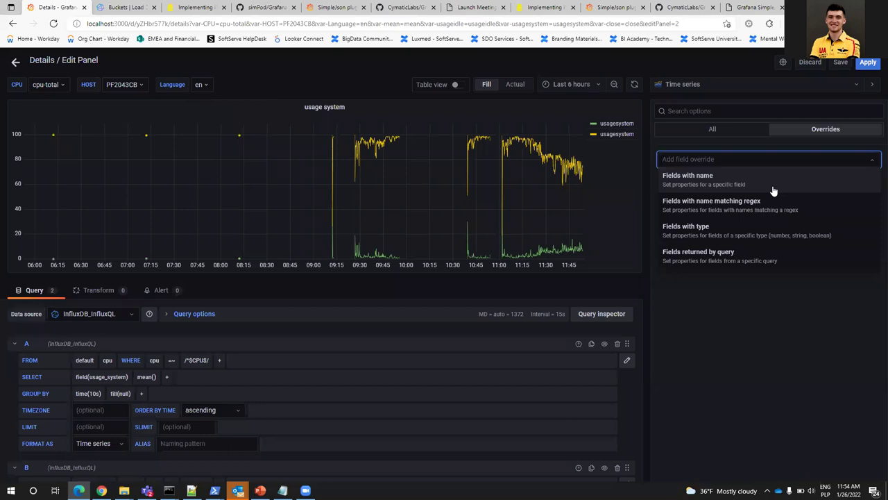
pyautogui.click(749, 254)
pyautogui.click(709, 183)
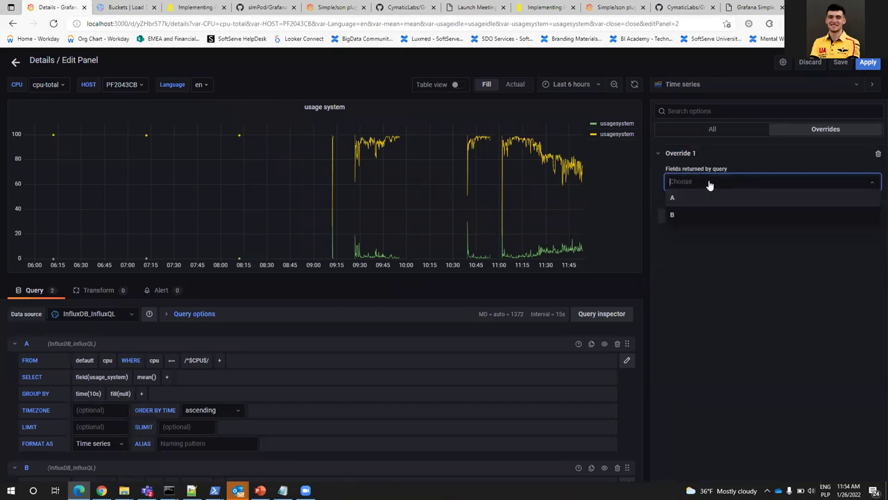
pyautogui.click(701, 202)
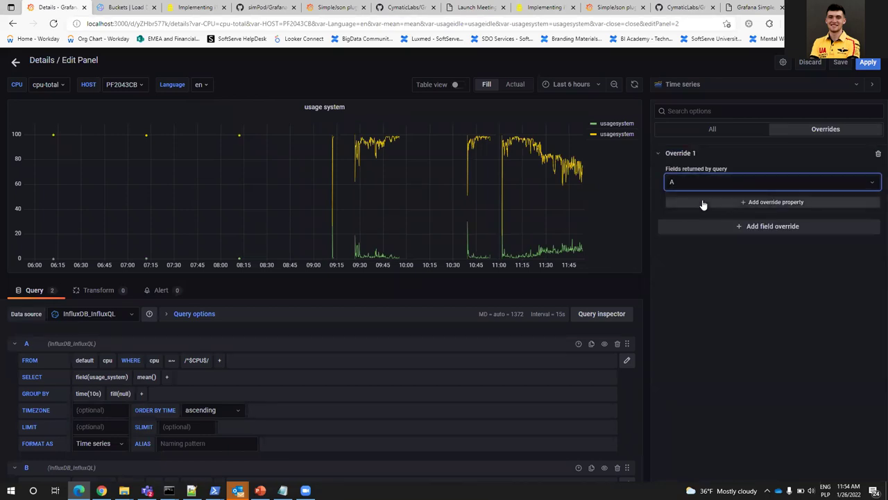
pyautogui.click(751, 201)
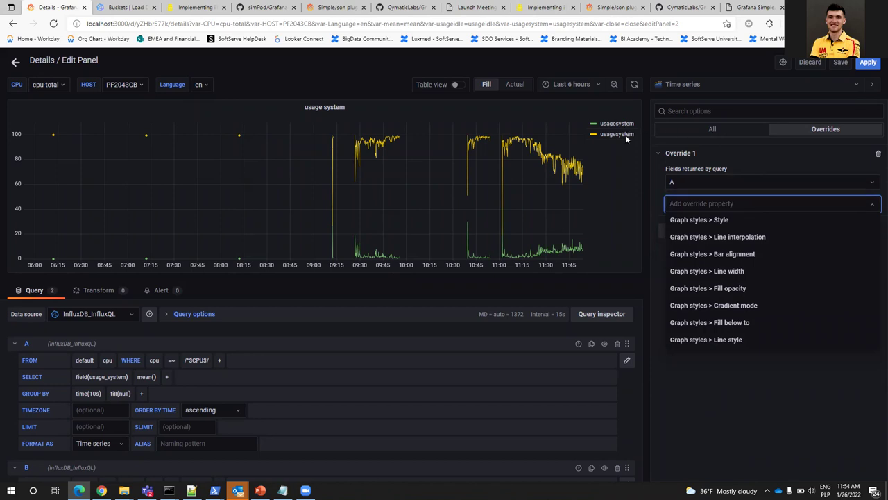
pyautogui.scroll(-2, 756, 259)
pyautogui.scroll(-6, 756, 259)
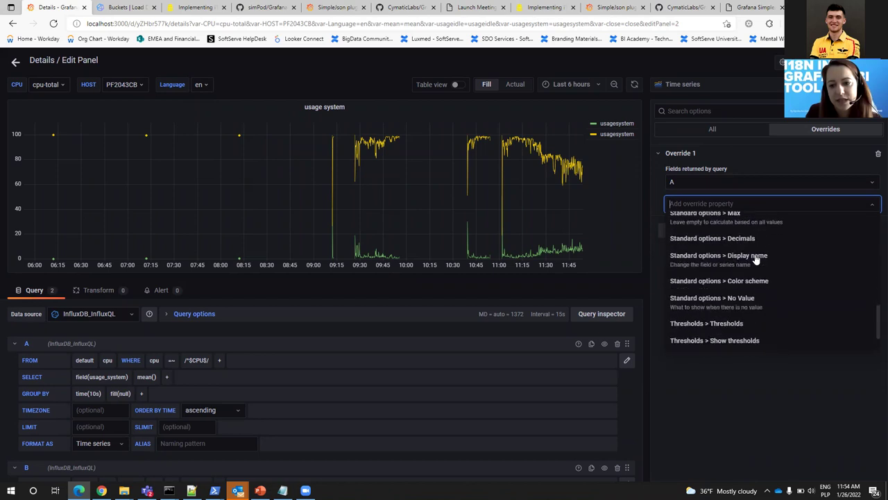
pyautogui.click(760, 260)
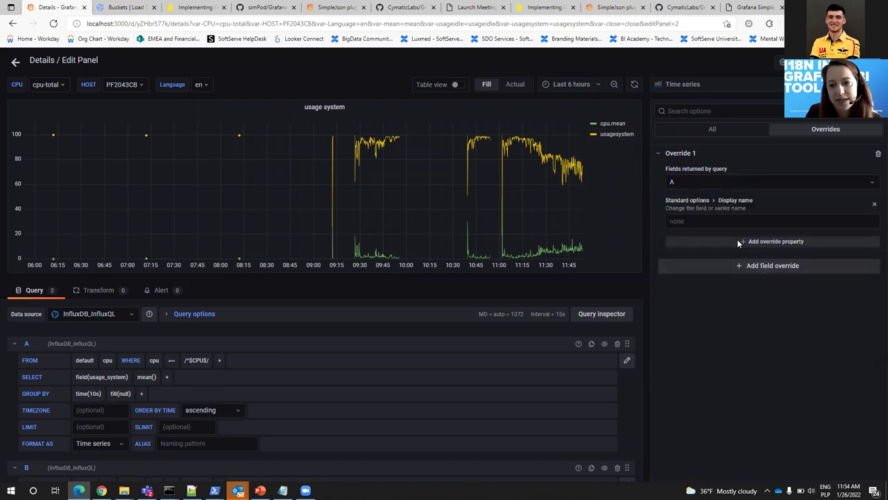
# - Try $usagesystem as the override's display name, copy the expression and clear the value again
pyautogui.click(693, 221)
pyautogui.hotkey('ctrl', 'v')
pyautogui.click(701, 344)
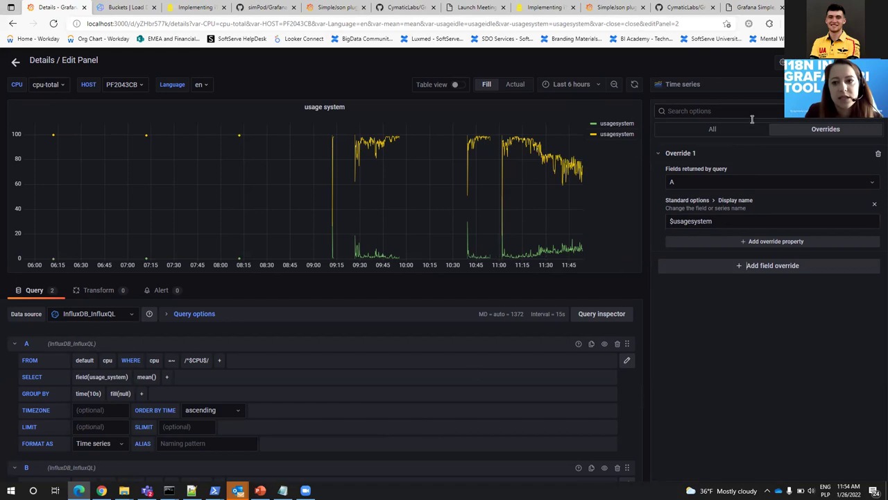
pyautogui.moveTo(721, 220); pyautogui.dragTo(639, 221)
pyautogui.hotkey('ctrl', 'c')
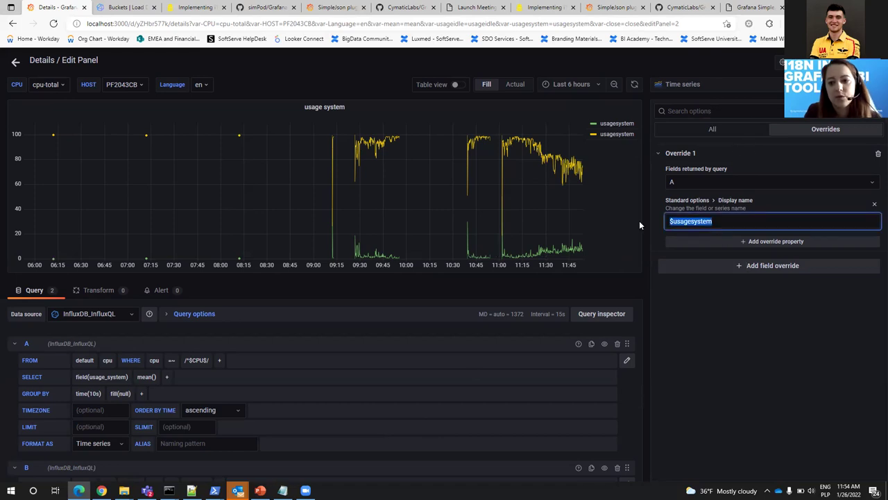
pyautogui.press('BackSpace')
# - Set the alias of query A to $usagesystem
pyautogui.click(711, 131)
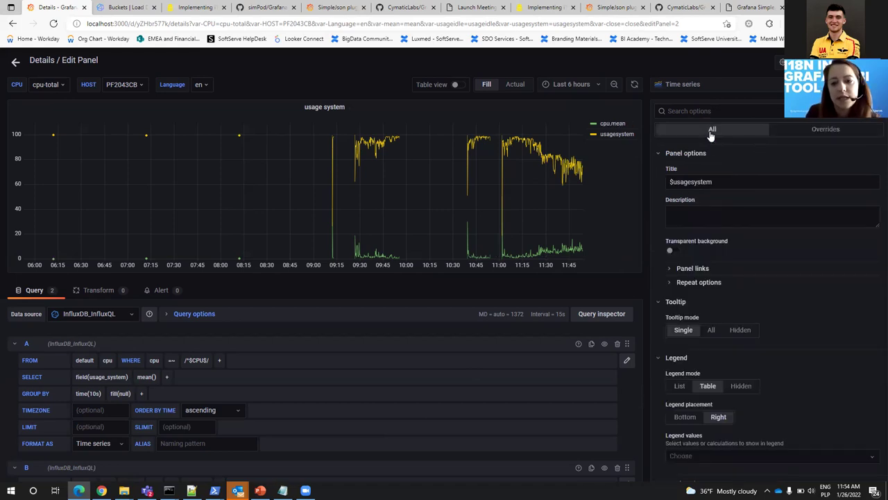
pyautogui.scroll(-10, 774, 321)
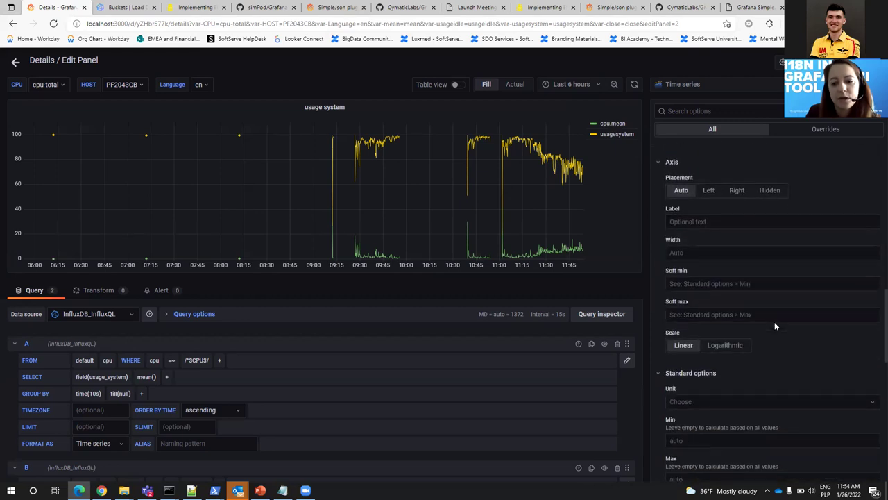
pyautogui.scroll(-2, 774, 321)
pyautogui.click(185, 443)
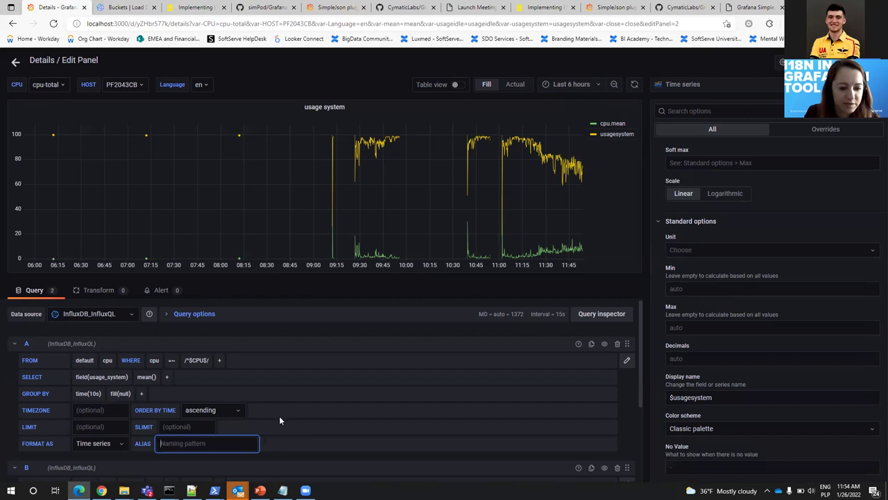
pyautogui.hotkey('ctrl', 'v')
pyautogui.click(305, 454)
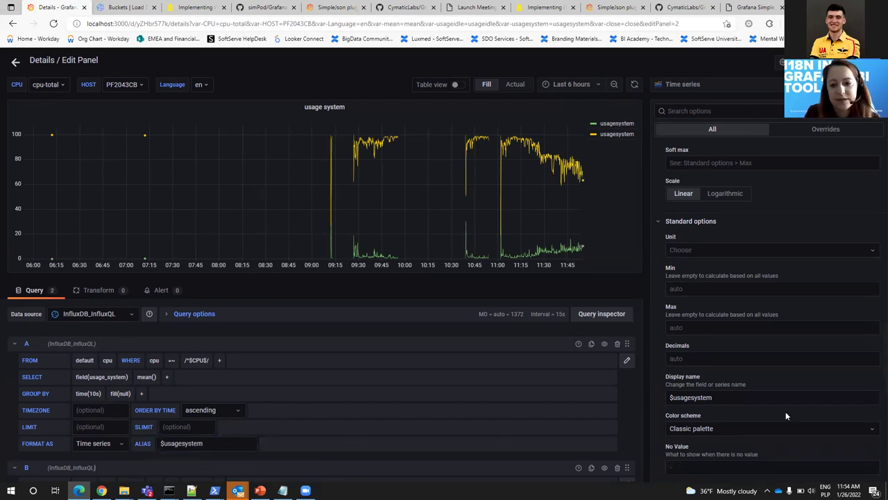
# - Clear the display name in the panel's standard options
pyautogui.scroll(-4, 785, 412)
pyautogui.scroll(1, 722, 173)
pyautogui.click(715, 197)
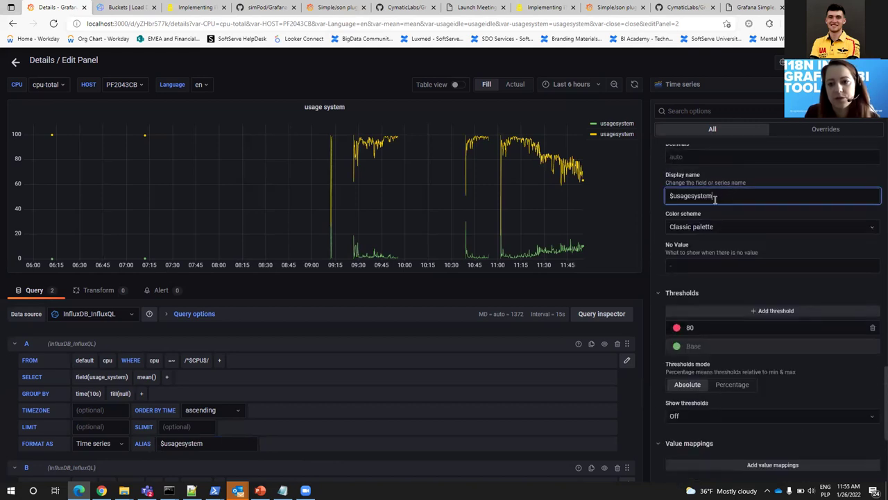
pyautogui.hotkey('ctrl', 'a')
pyautogui.press('BackSpace')
pyautogui.click(656, 210)
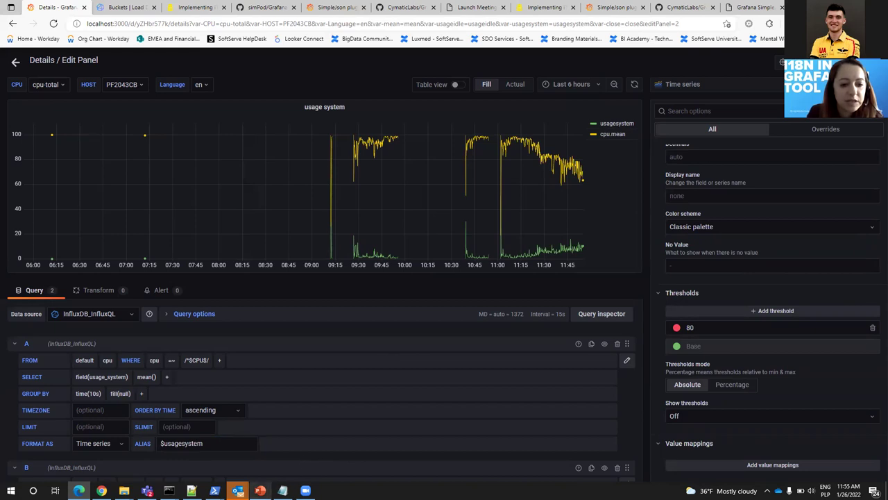
# - Switch to the PowerPoint presentation and show slide 11 on measurements aliasing with Grafana SimpleJson Value Mapper
pyautogui.click(260, 487)
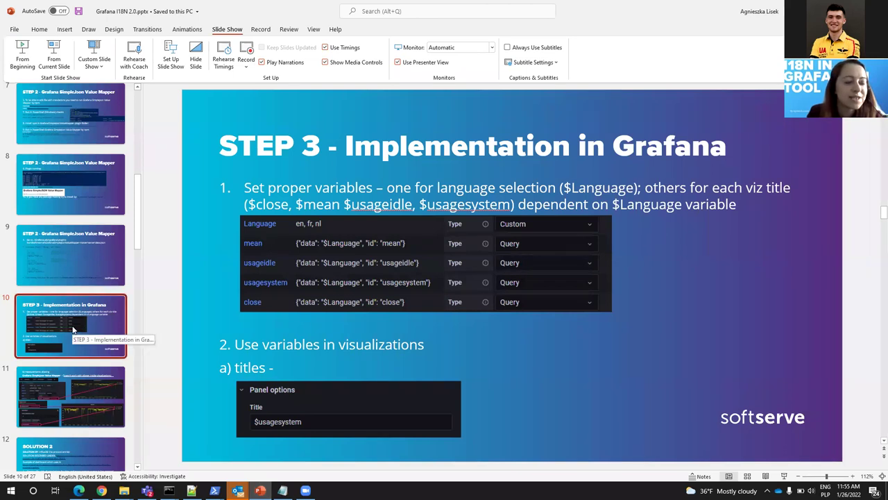
pyautogui.scroll(-1, 73, 331)
pyautogui.click(90, 352)
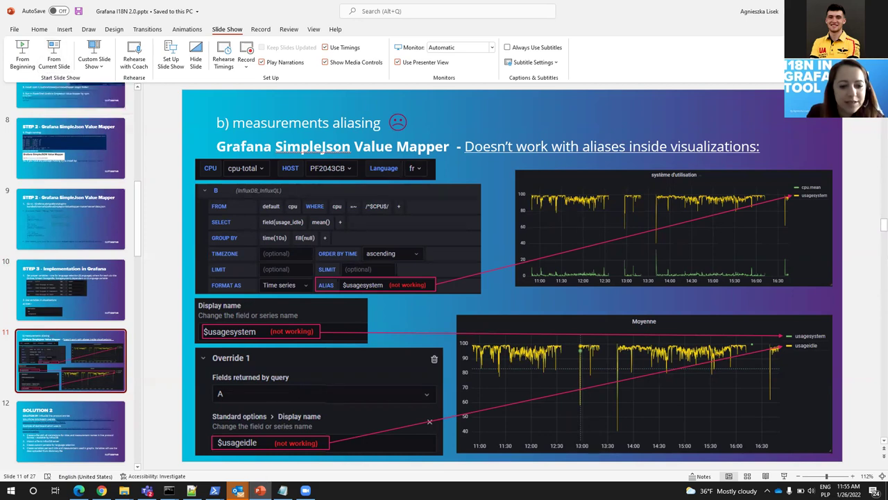
pyautogui.moveTo(238, 490)
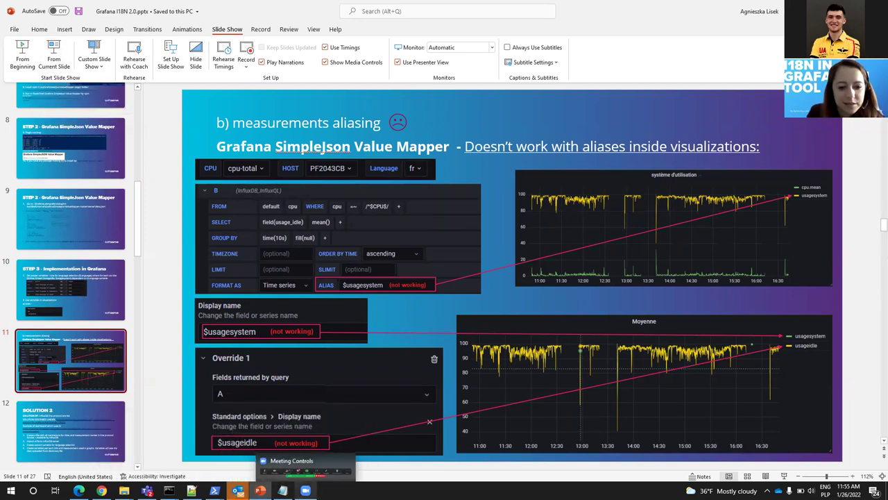
# - Switch back to Grafana in the Edge browser, leave the panel editor and open the Details dashboard's variable settings
pyautogui.click(305, 490)
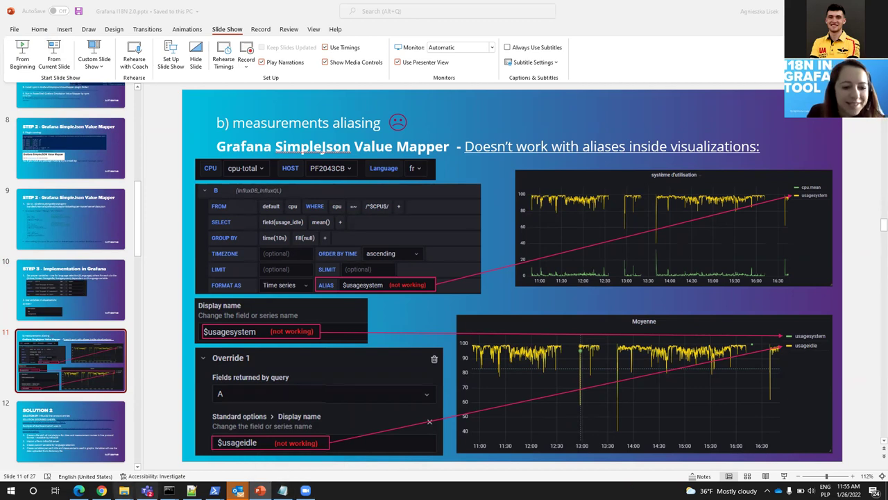
pyautogui.click(101, 491)
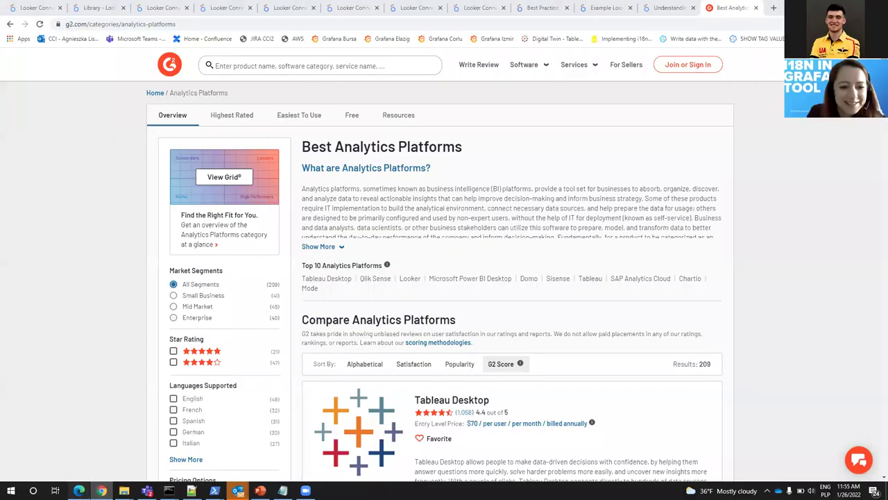
pyautogui.click(53, 7)
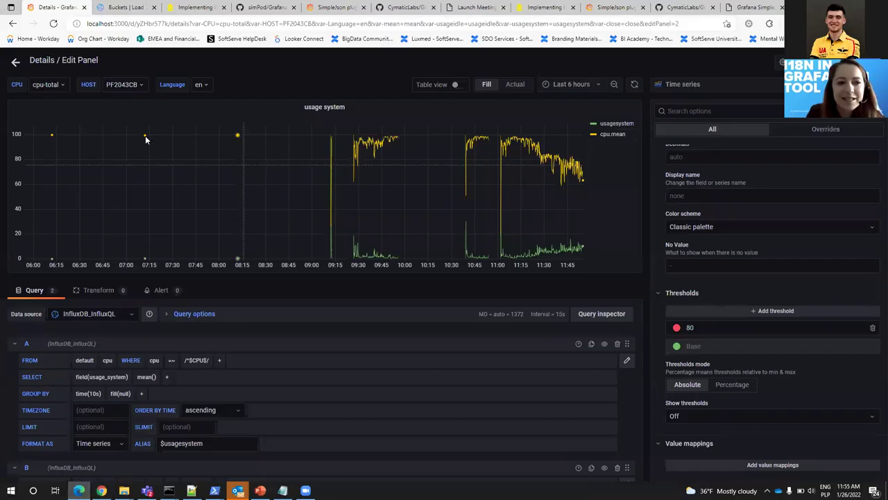
pyautogui.click(16, 62)
pyautogui.click(728, 64)
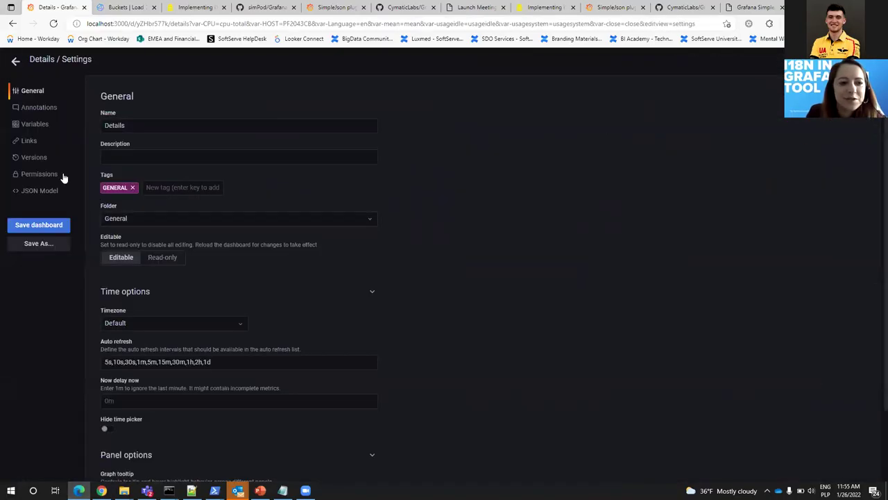
pyautogui.click(52, 124)
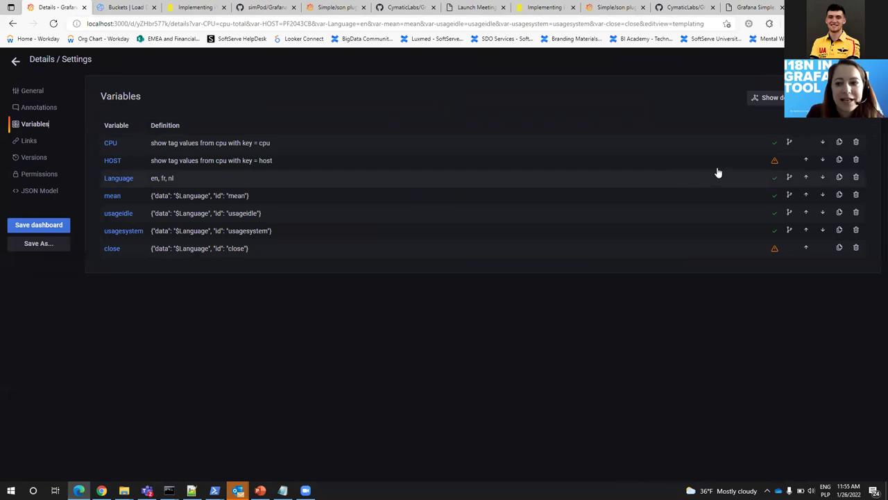
# - Add a new dashboard variable named lang with the type Custom
pyautogui.click(836, 97)
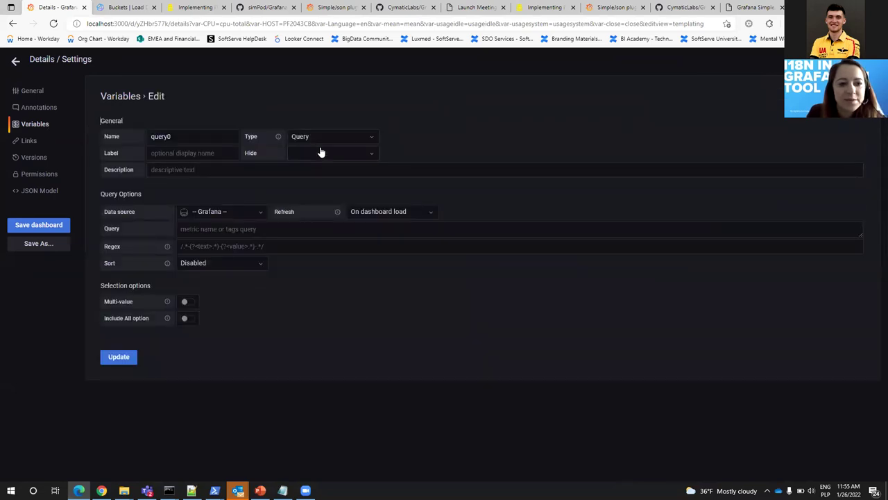
pyautogui.moveTo(188, 136); pyautogui.dragTo(128, 145)
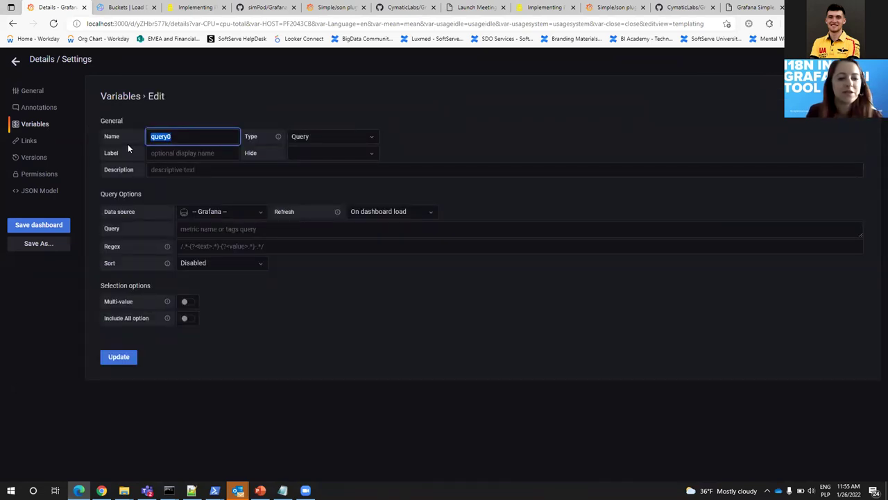
pyautogui.write('lang')
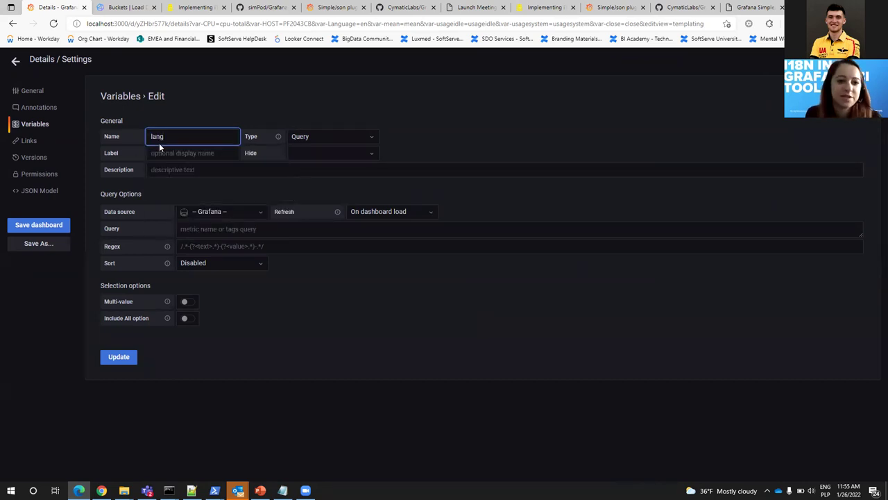
pyautogui.click(328, 138)
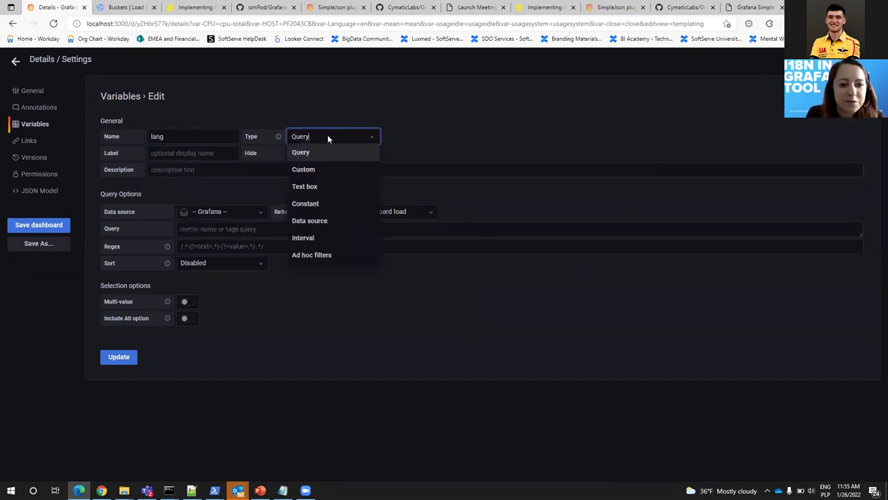
pyautogui.click(321, 172)
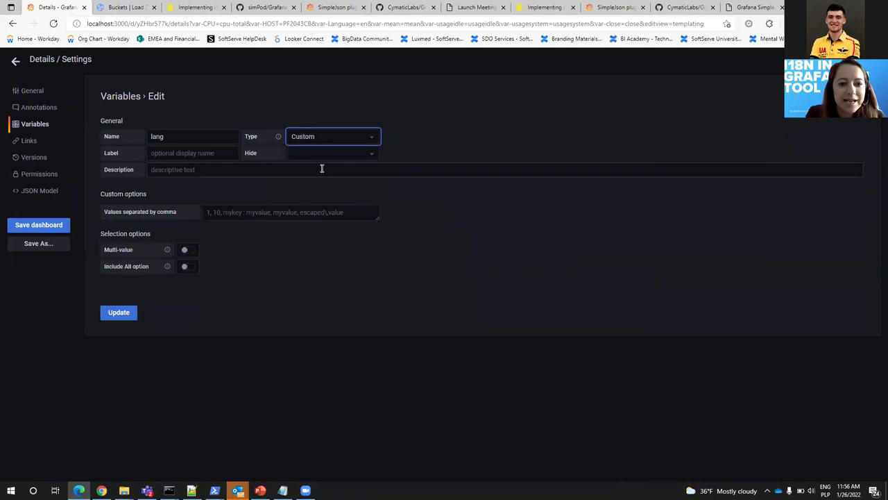
# - Enter en, de, fr, pl as the comma-separated custom values of the lang variable
pyautogui.click(288, 215)
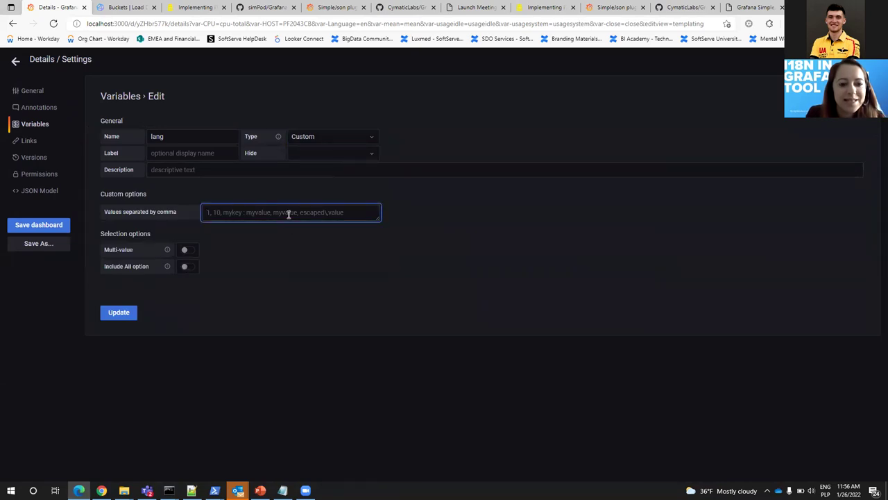
pyautogui.write('en')
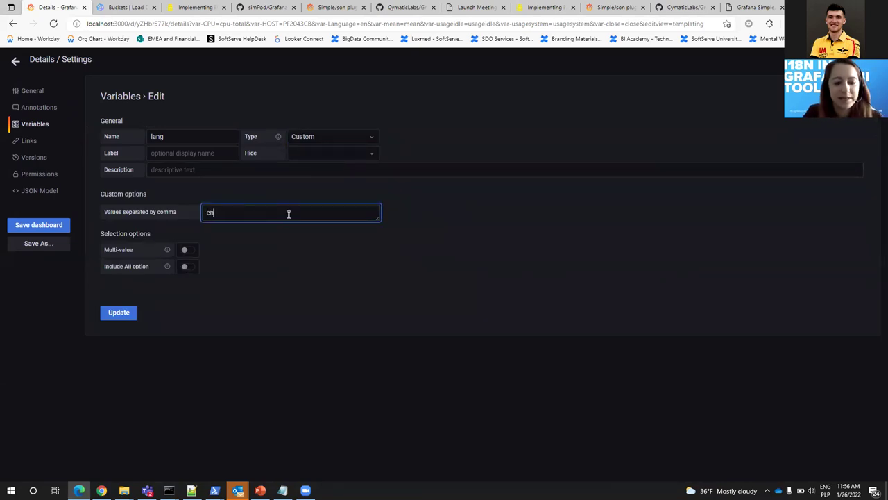
pyautogui.write(', de, fr')
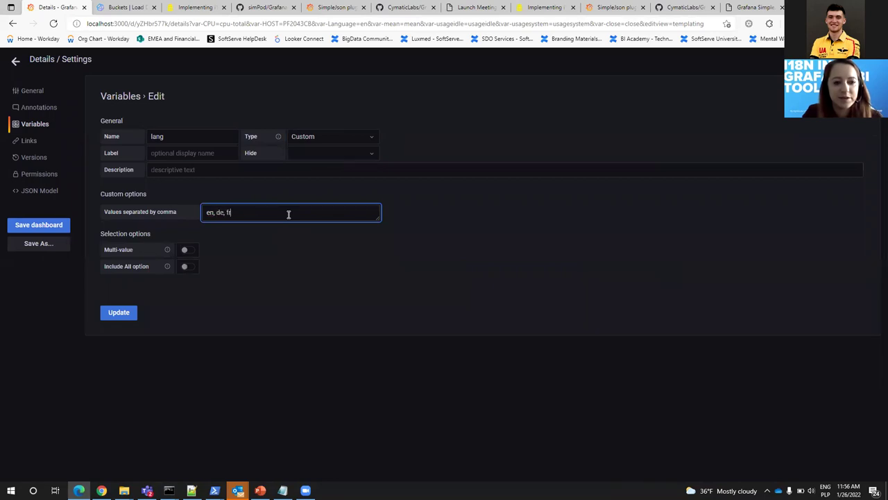
pyautogui.write(', pl')
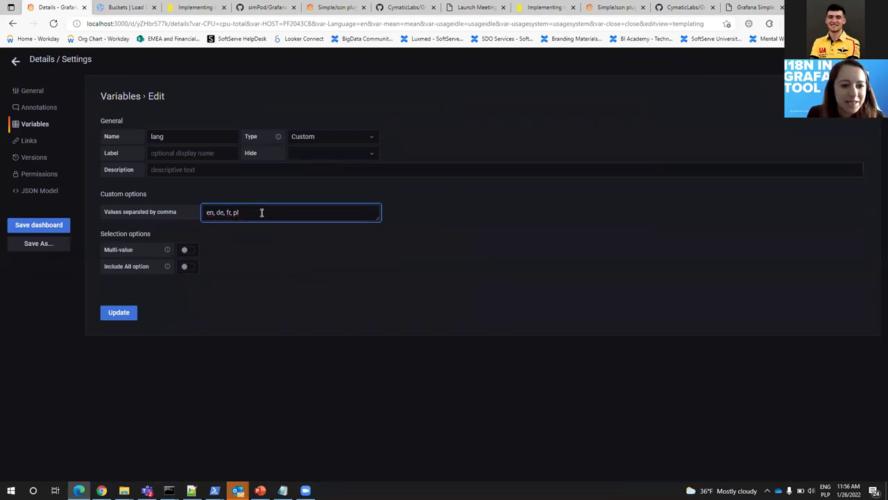
pyautogui.click(125, 317)
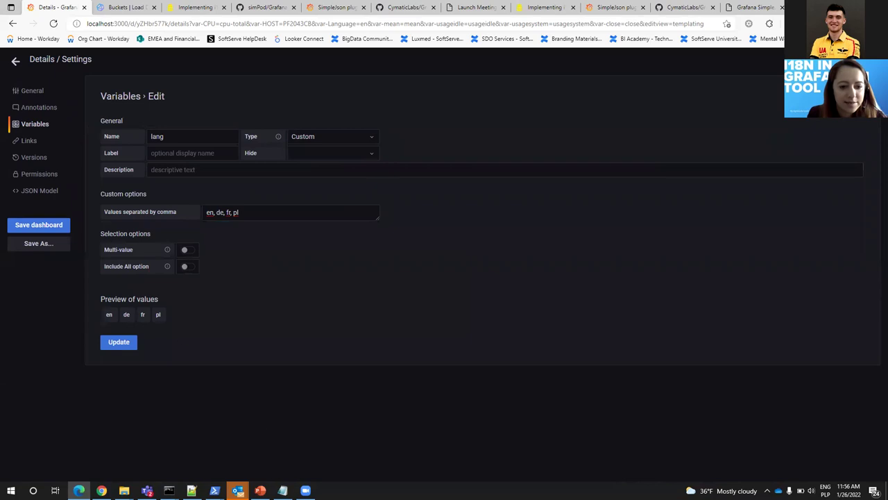
# - Compare the language keys in data.json in Notepad with the lang variable's values, and update the variable in Grafana
pyautogui.click(283, 490)
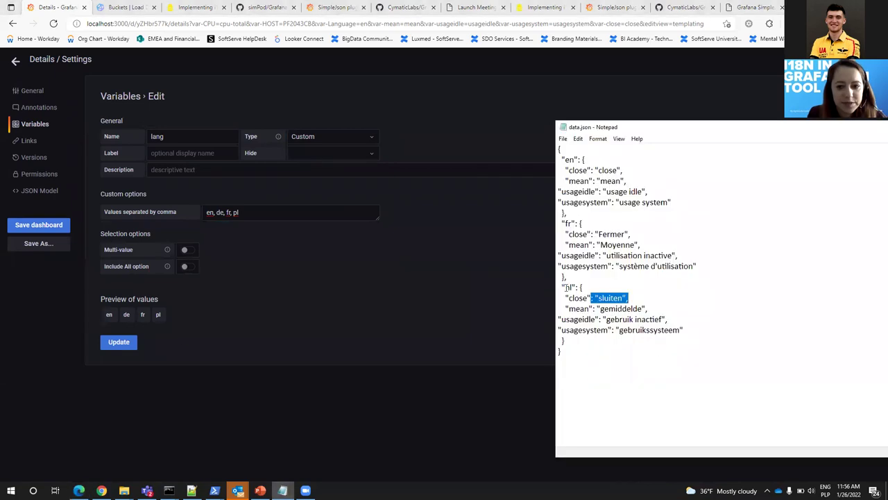
pyautogui.doubleClick(568, 287)
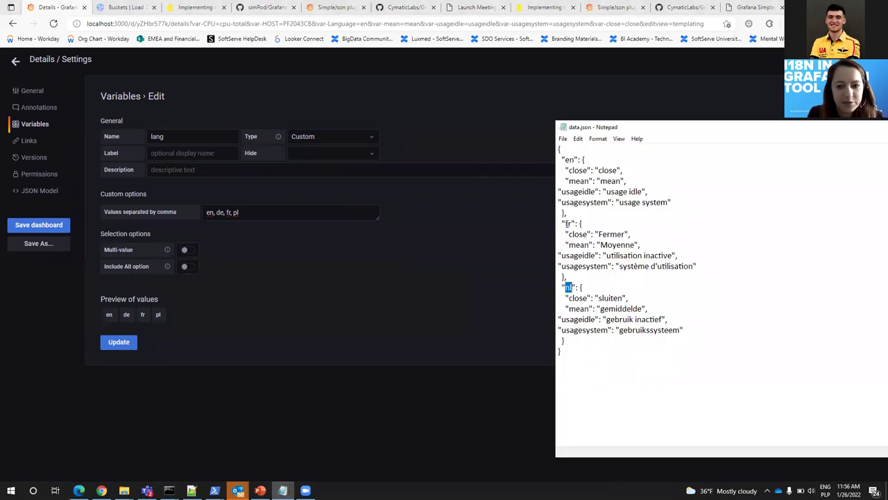
pyautogui.doubleClick(570, 159)
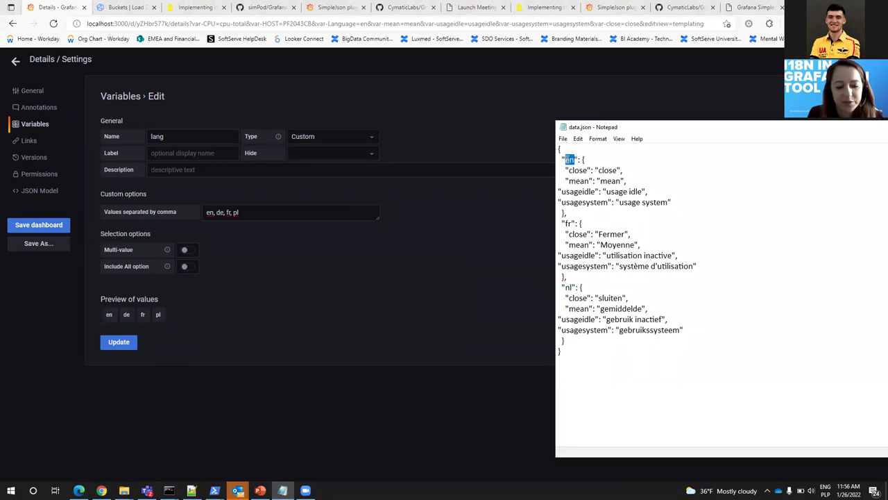
pyautogui.press('BackSpace')
pyautogui.write('en')
pyautogui.click(209, 212)
pyautogui.click(243, 276)
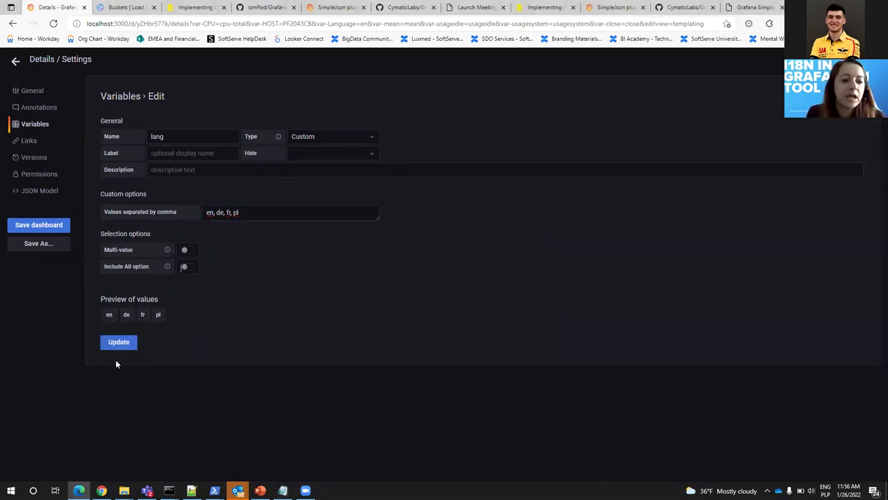
pyautogui.click(109, 344)
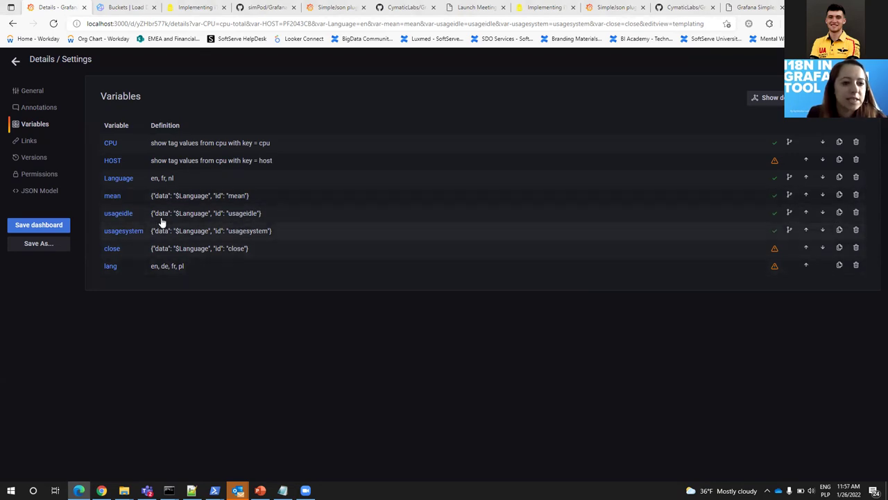
# - Open the dashboard's JSON model and examine the SimpleJson definitions of the mean, usageidle and usagesystem variables
pyautogui.click(45, 192)
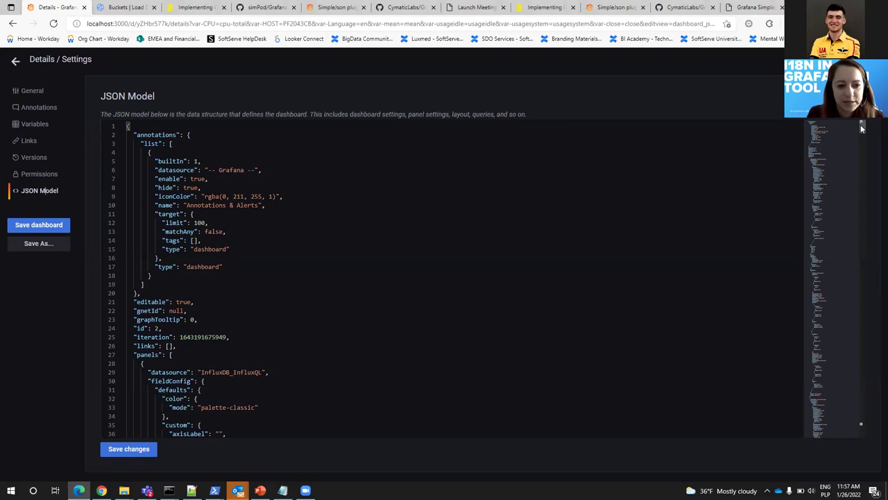
pyautogui.moveTo(862, 128); pyautogui.dragTo(861, 376)
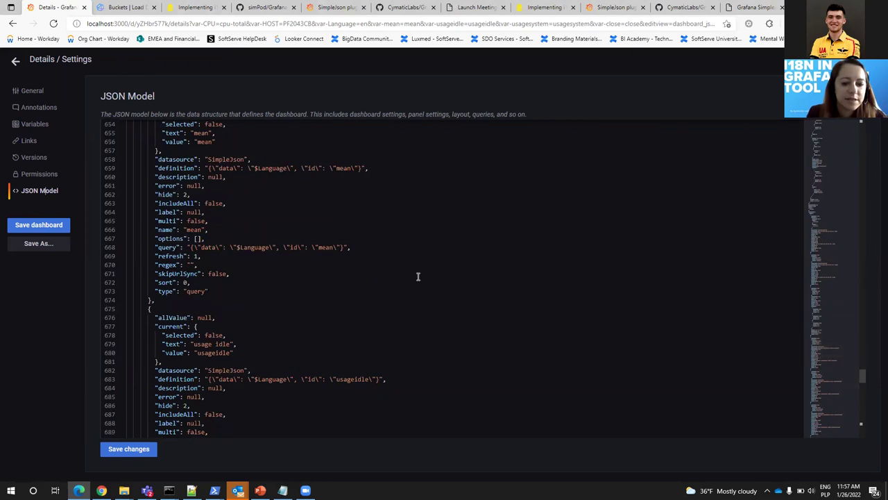
pyautogui.scroll(-1, 417, 276)
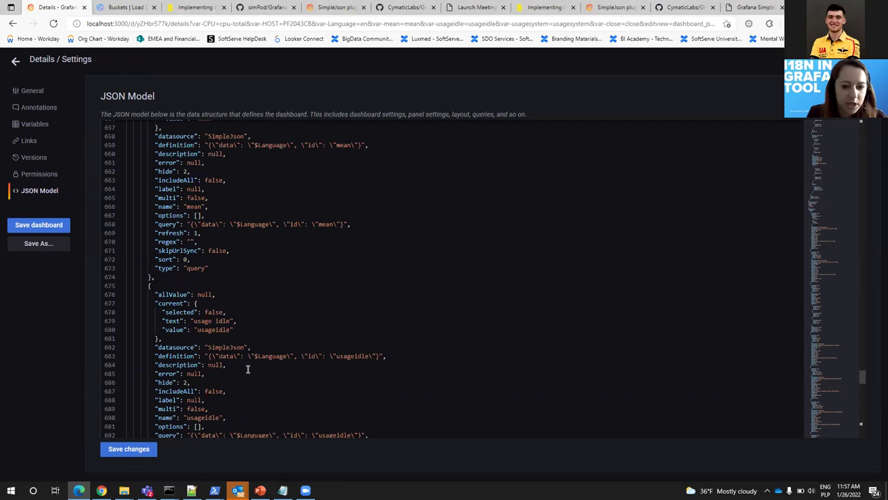
pyautogui.scroll(-10, 248, 368)
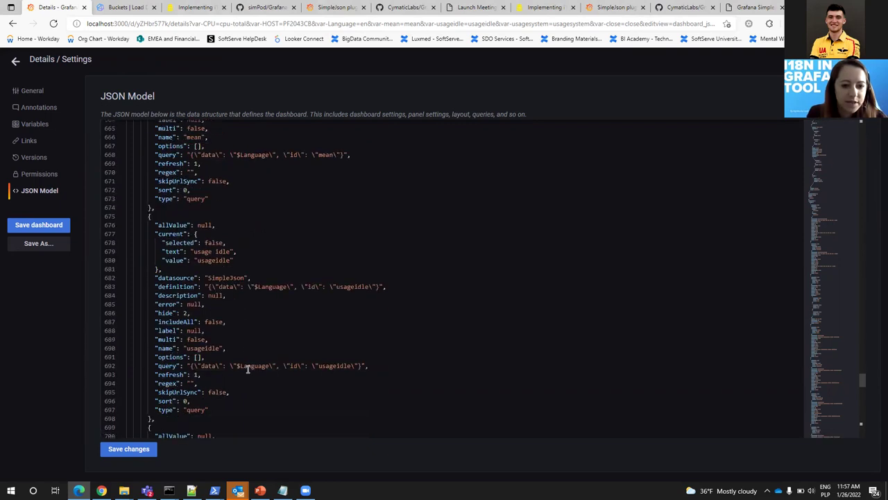
pyautogui.moveTo(161, 272); pyautogui.dragTo(325, 337)
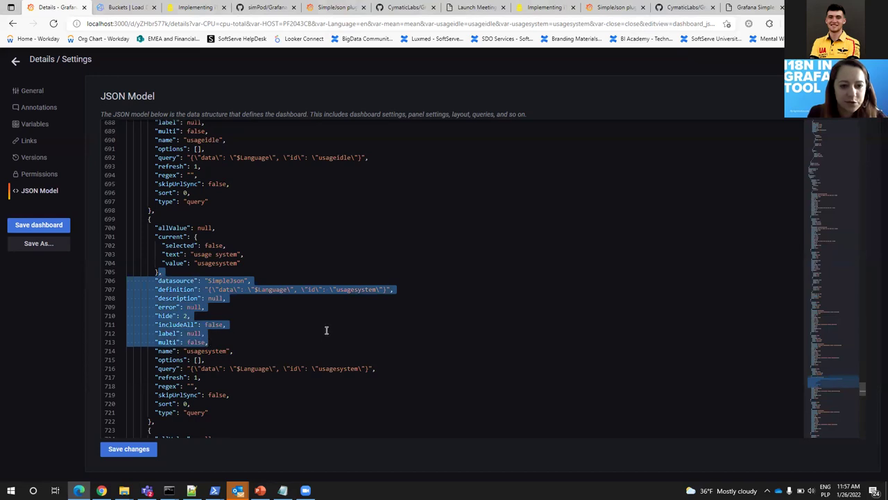
pyautogui.click(327, 331)
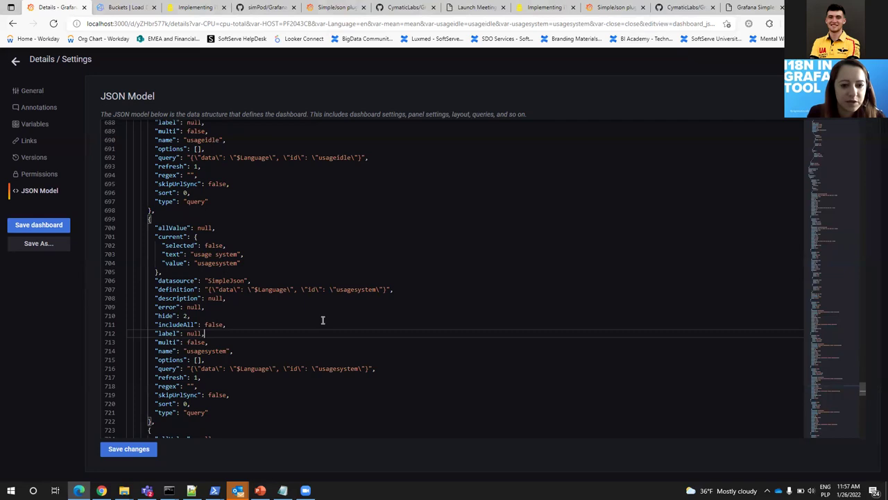
# - Examine the definition of the close variable and the options of the lang variable in the JSON model
pyautogui.scroll(-5, 323, 320)
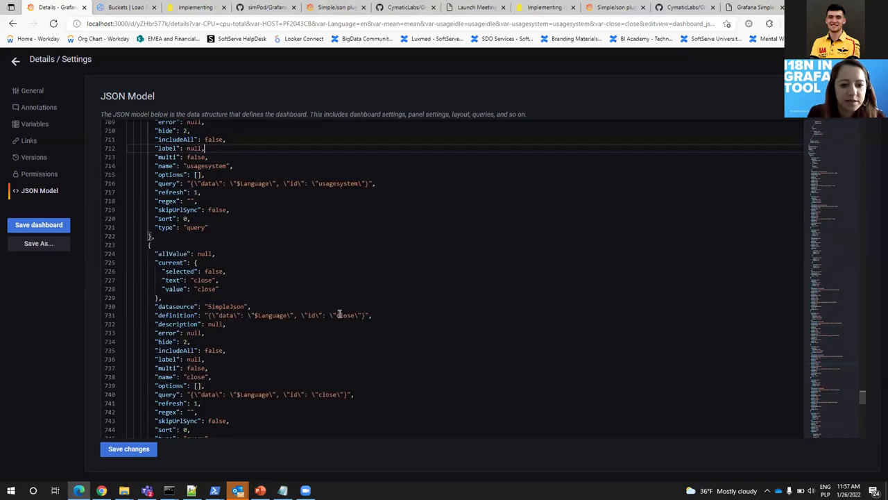
pyautogui.moveTo(338, 315); pyautogui.dragTo(356, 313)
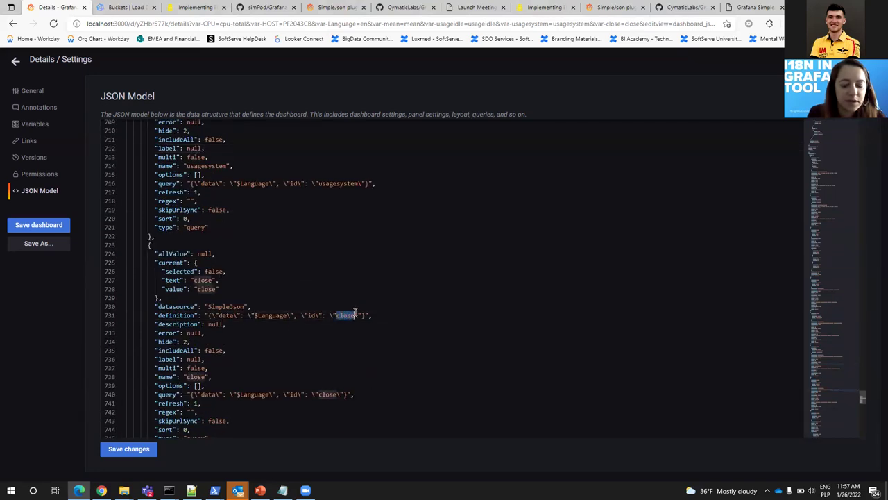
pyautogui.click(386, 341)
pyautogui.scroll(-3, 386, 341)
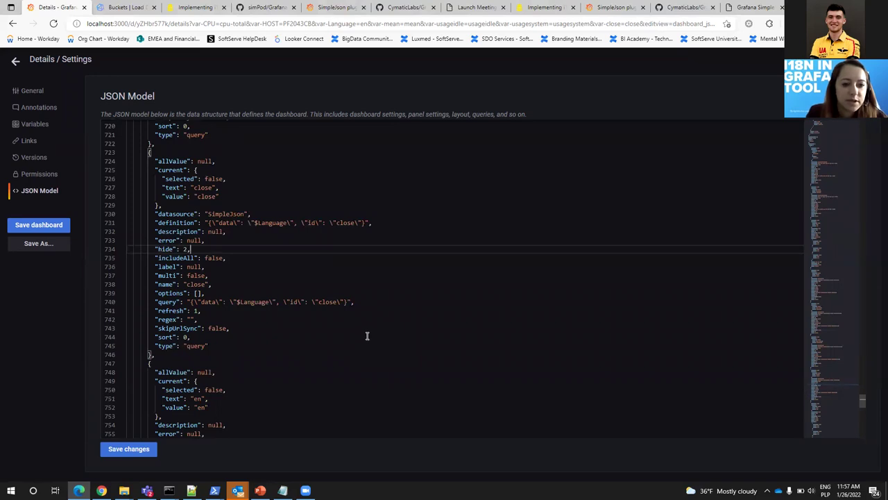
pyautogui.scroll(-3, 256, 321)
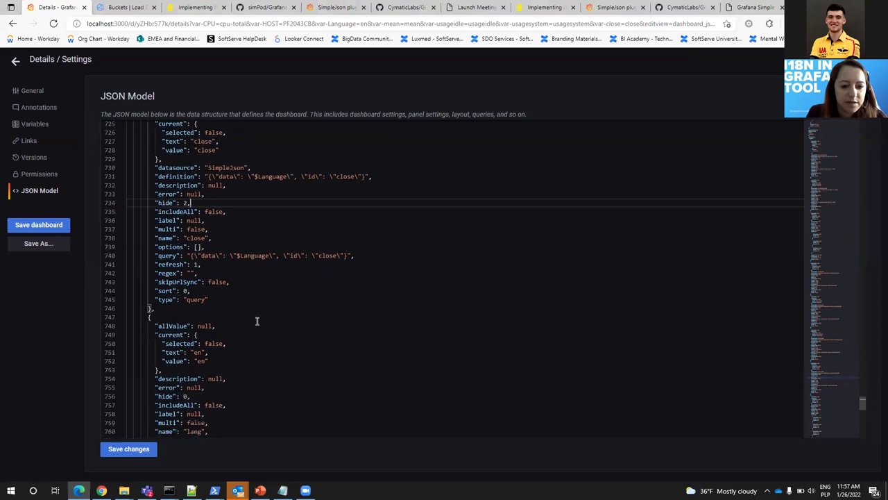
pyautogui.scroll(-9, 257, 320)
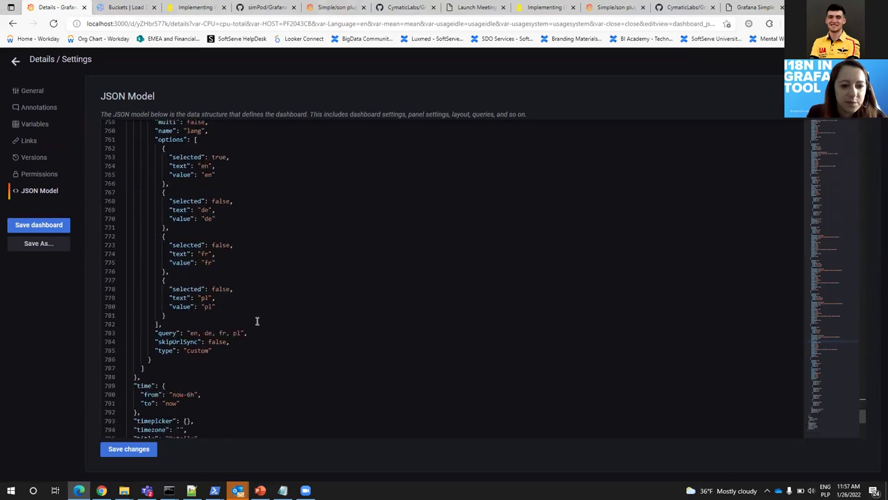
pyautogui.scroll(-5, 257, 320)
pyautogui.scroll(14, 256, 320)
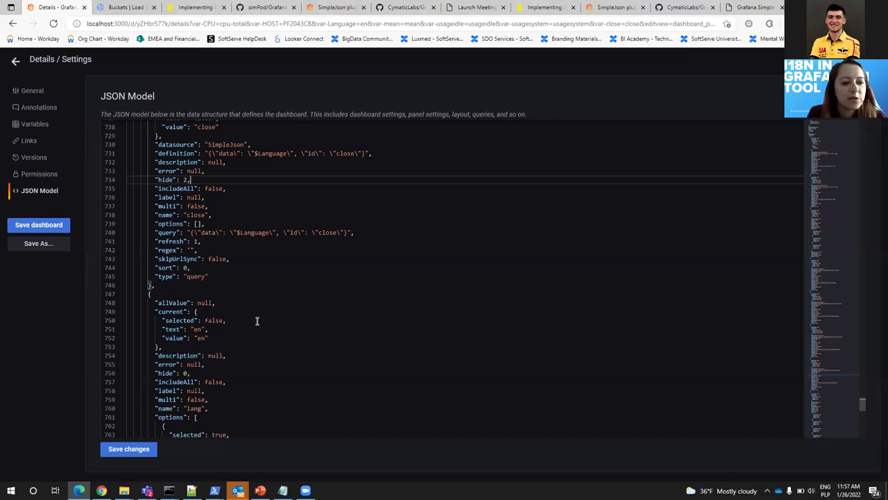
# - Examine the close variable's SimpleJson query, which references $Language, in the JSON model, and return to the Details dashboard
pyautogui.scroll(1, 257, 320)
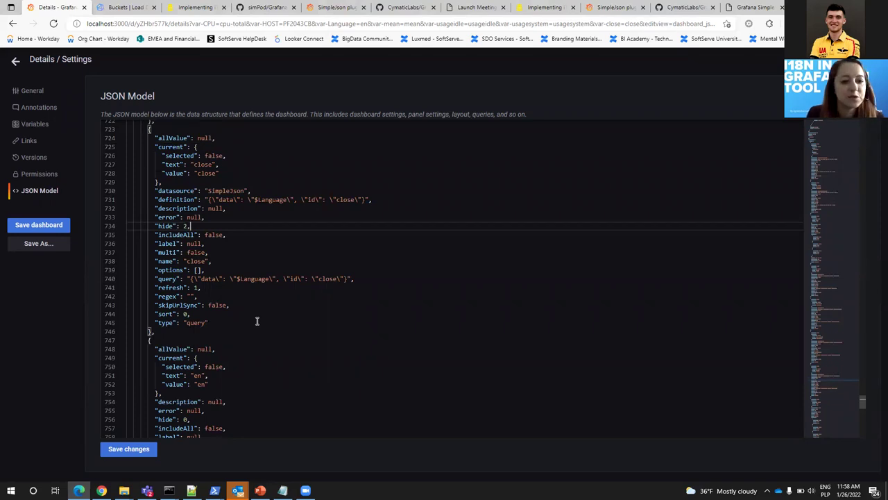
pyautogui.scroll(1, 237, 245)
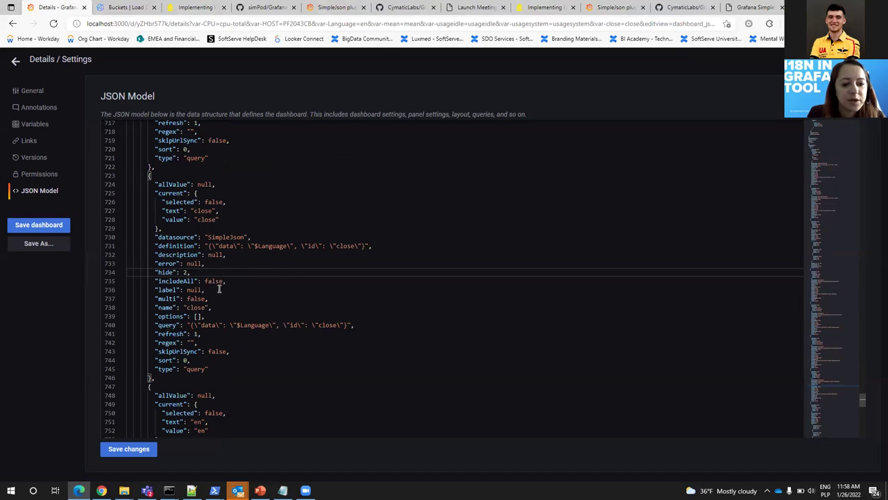
pyautogui.doubleClick(328, 324)
pyautogui.click(312, 289)
pyautogui.click(15, 62)
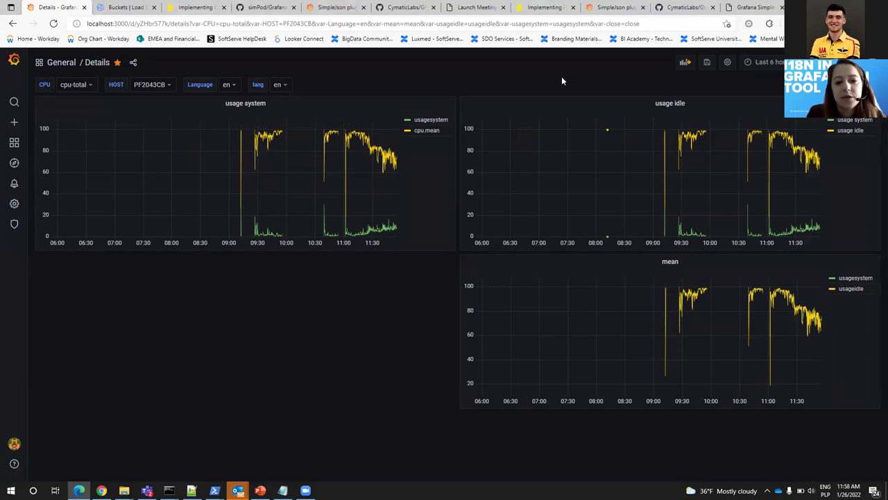
# - Set the lang variable's Hide option to Variable in the dashboard settings, update it, and return to the dashboard
pyautogui.click(727, 62)
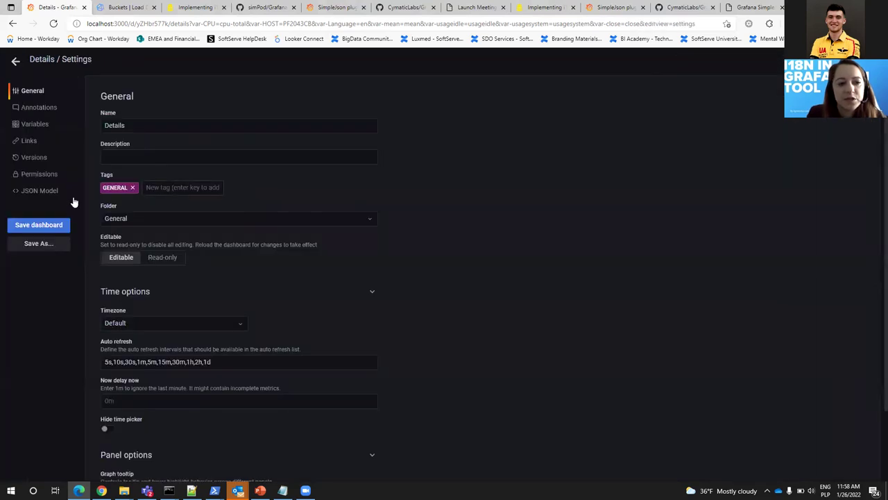
pyautogui.click(38, 125)
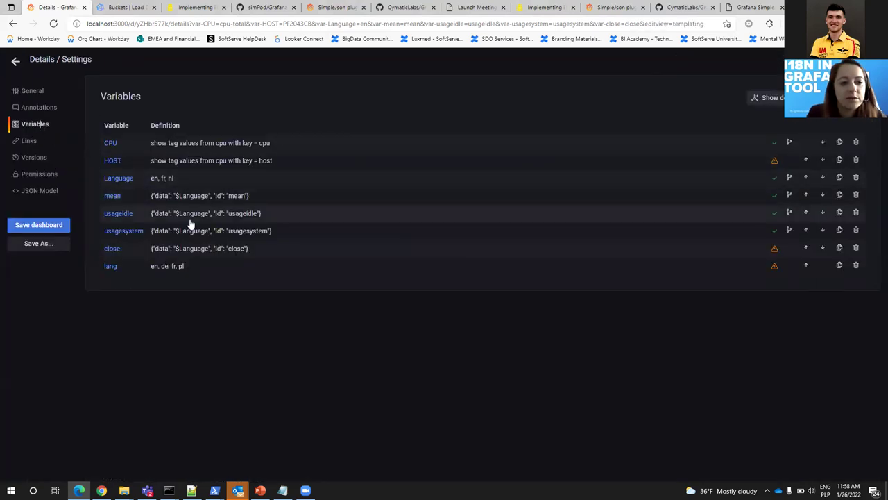
pyautogui.click(188, 271)
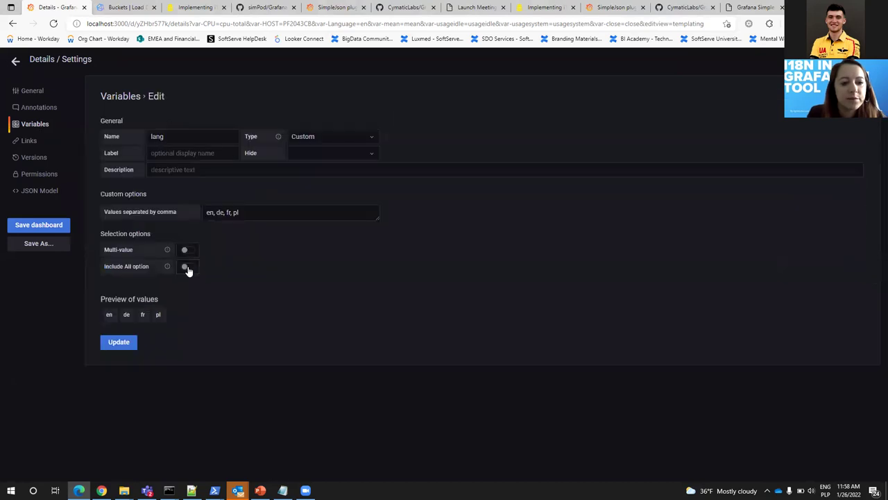
pyautogui.click(375, 155)
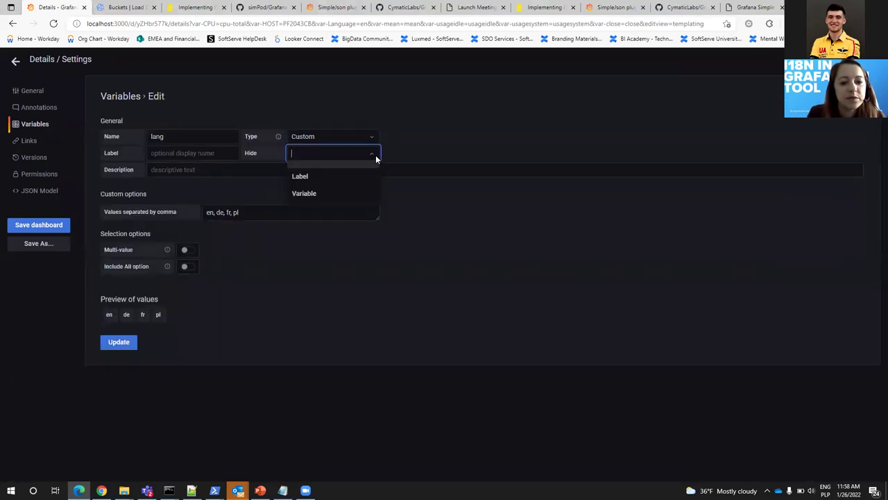
pyautogui.click(333, 193)
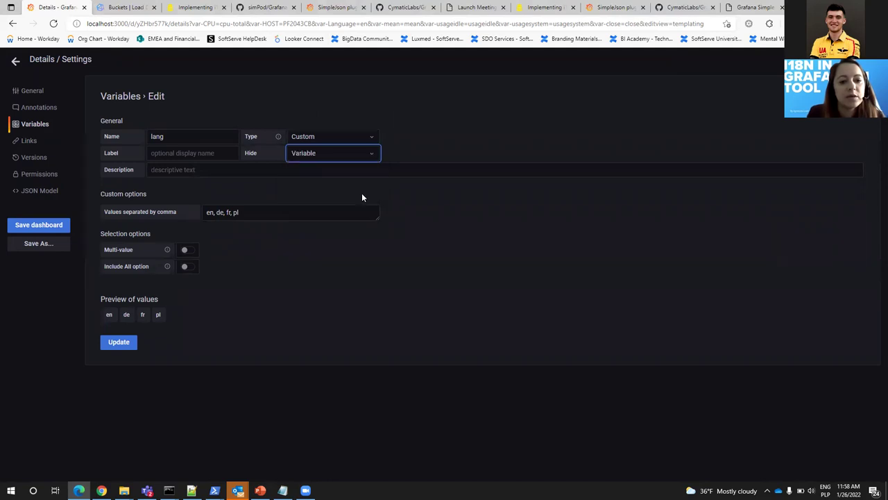
pyautogui.click(117, 345)
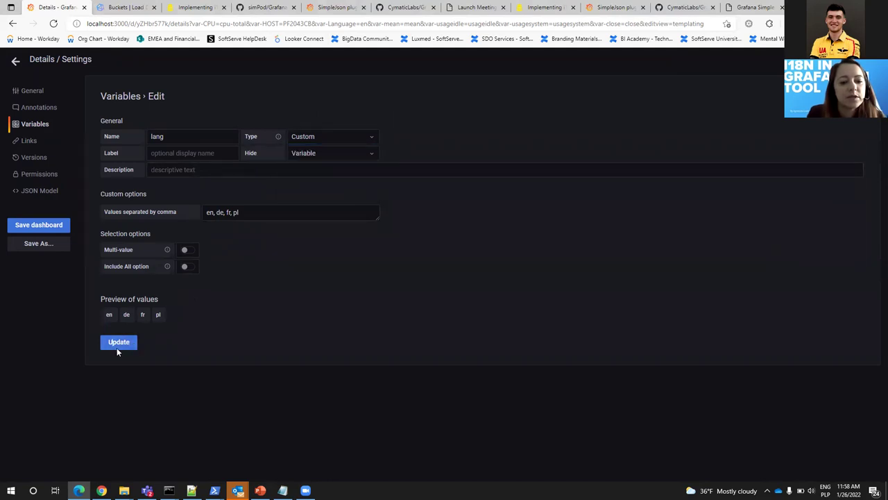
pyautogui.click(15, 62)
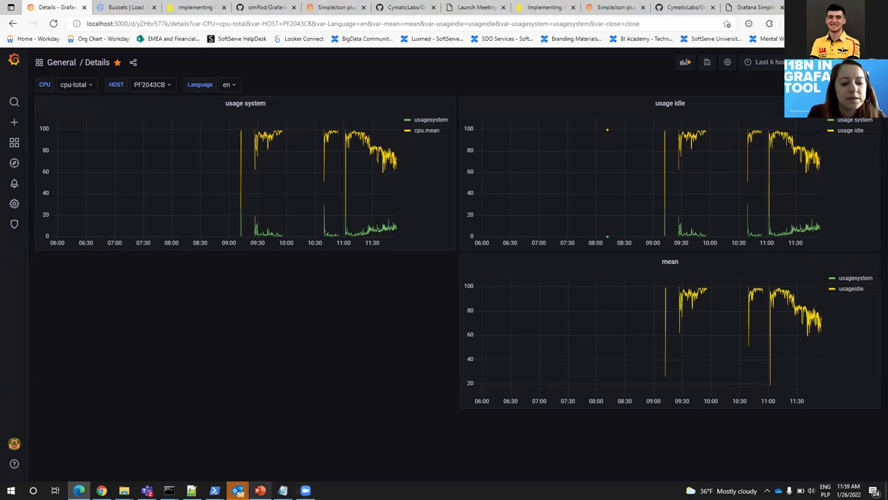
# - Open the Hiveeyes thread on i18n support for Grafana dashboards in the browser and read its SimpleJson limitations and InfluxDB line protocol solution
pyautogui.click(260, 491)
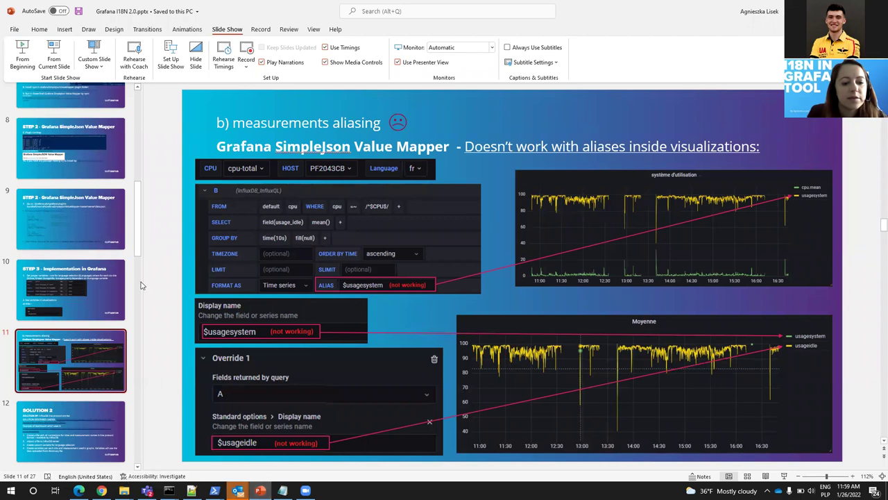
pyautogui.click(102, 490)
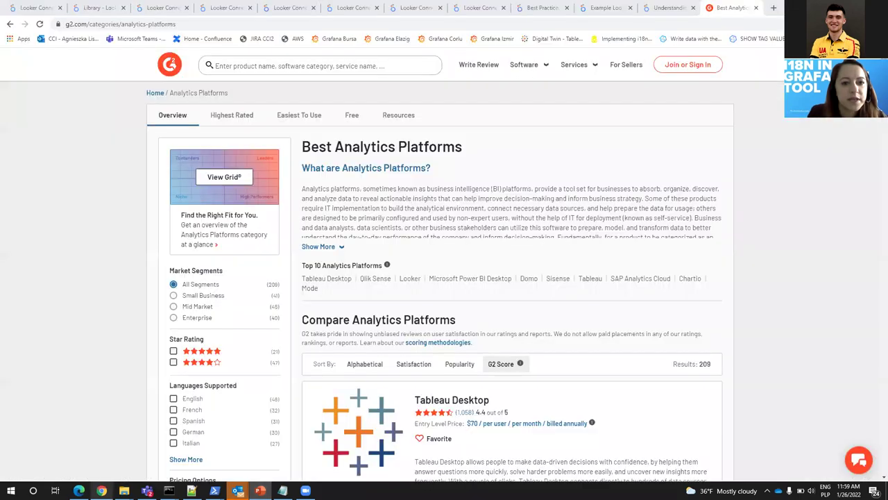
pyautogui.click(102, 490)
pyautogui.click(194, 7)
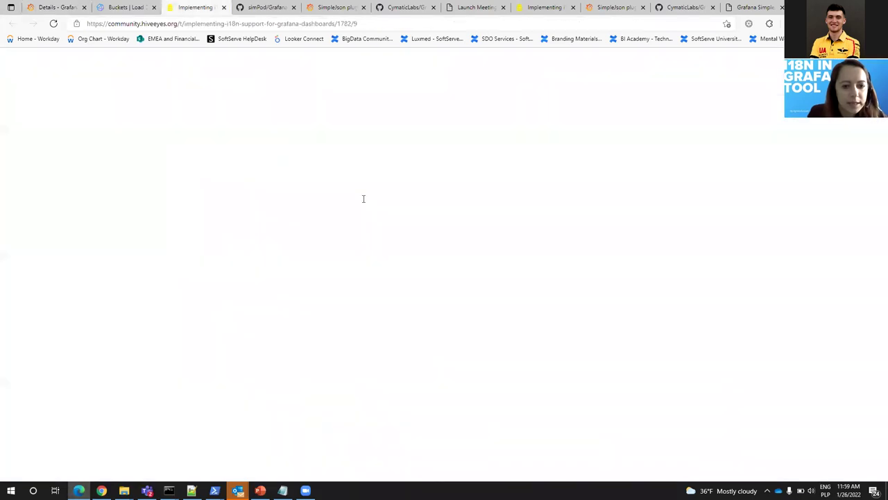
pyautogui.scroll(6, 474, 297)
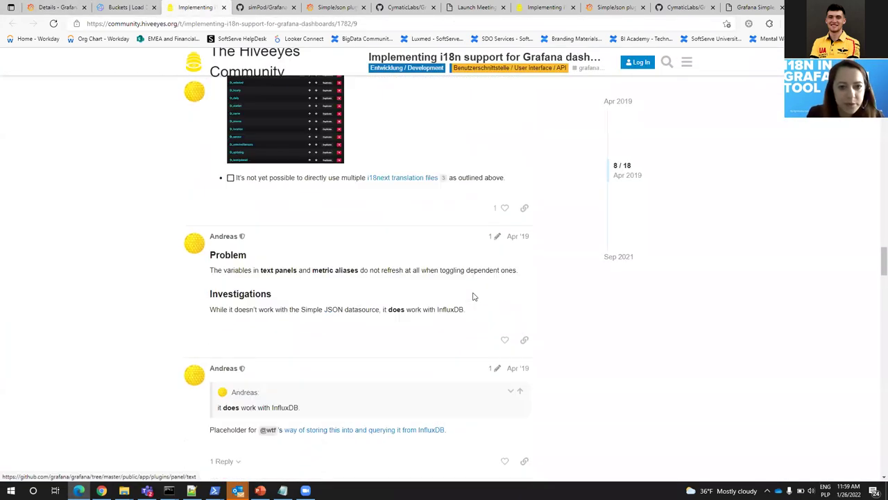
pyautogui.scroll(6, 474, 296)
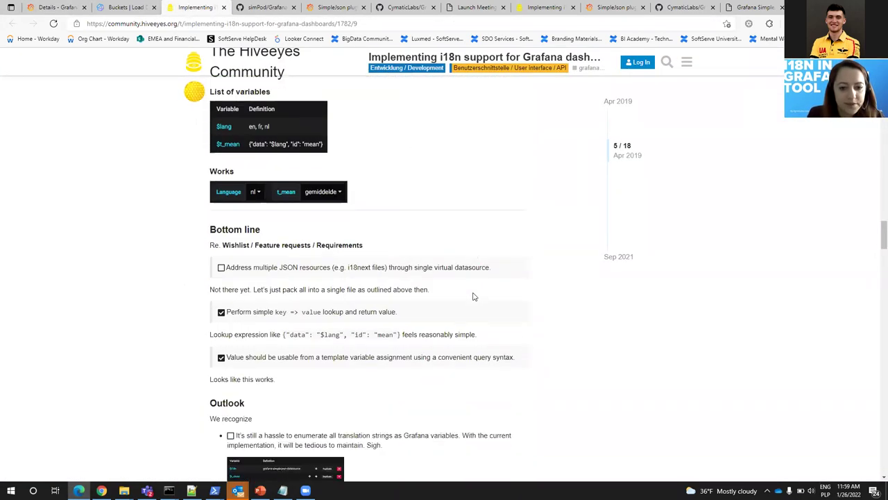
pyautogui.scroll(-3, 474, 297)
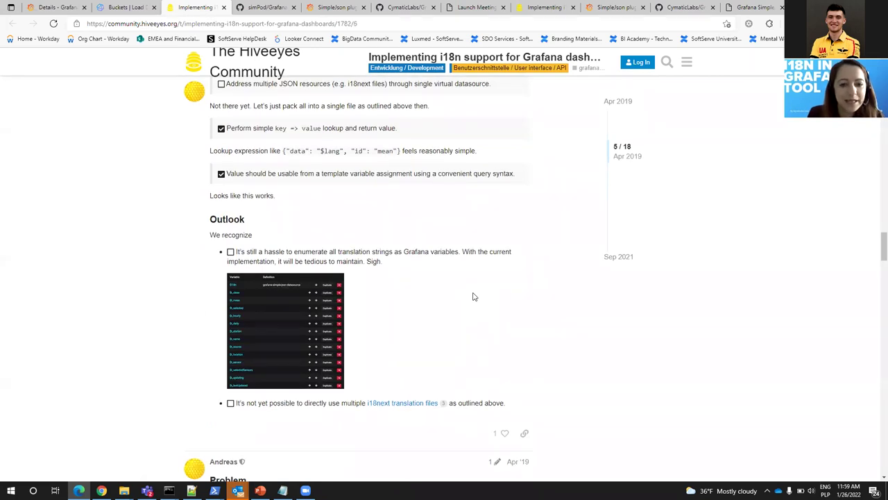
pyautogui.scroll(-8, 475, 296)
pyautogui.scroll(-4, 474, 293)
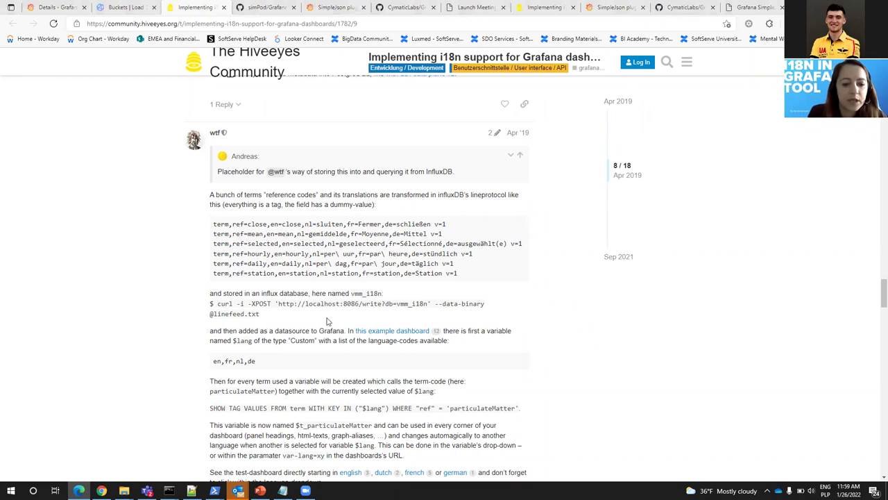
# - Switch to InfluxDB, inspect the Translations bucket's measurements in the Data Explorer, and return to the bucket list
pyautogui.moveTo(101, 490)
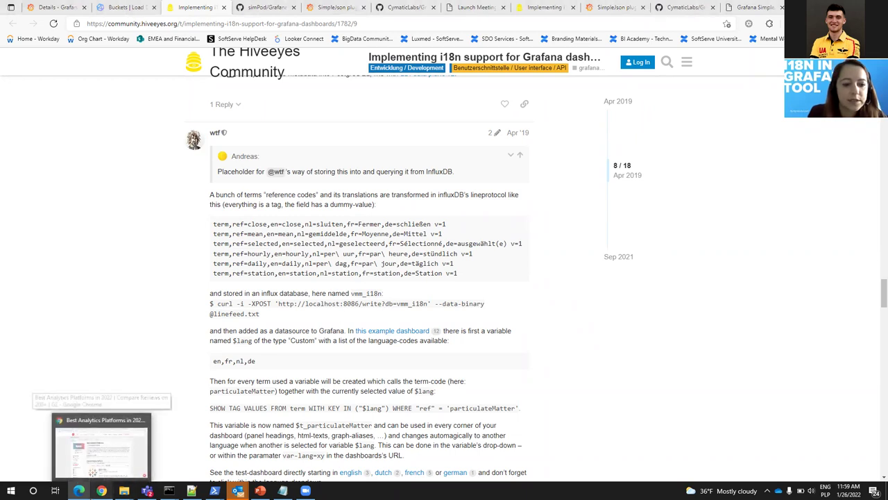
pyautogui.click(126, 7)
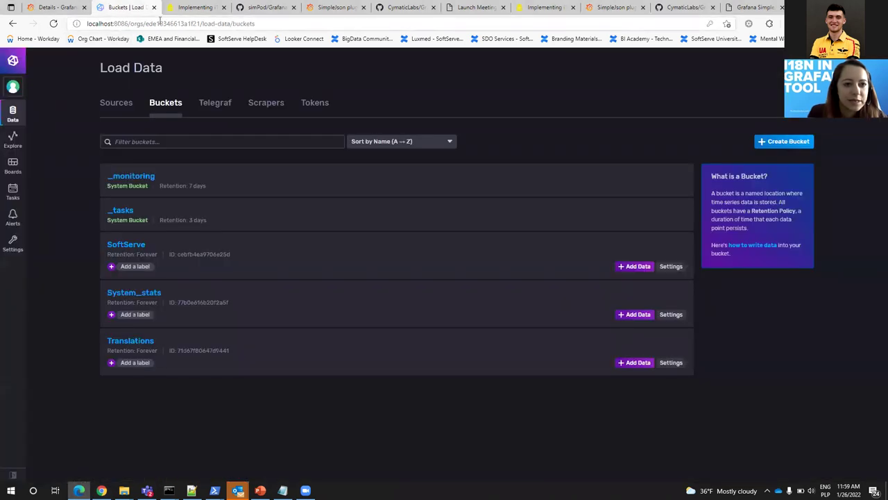
pyautogui.click(127, 24)
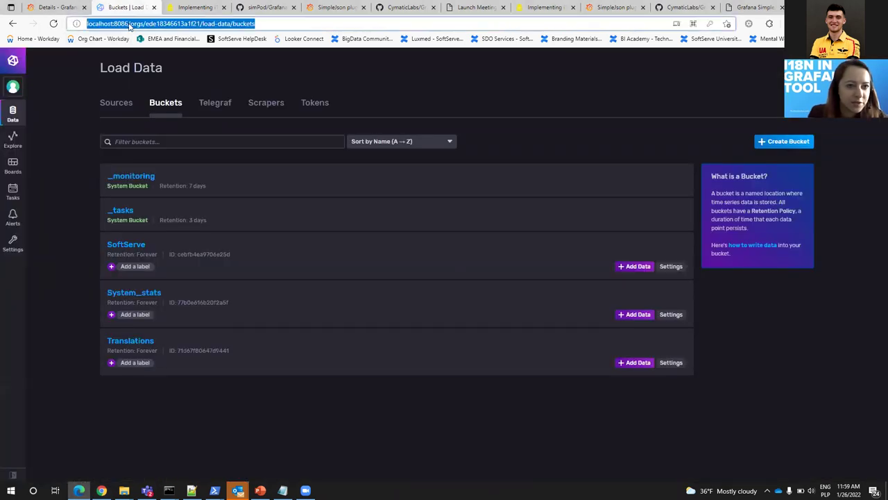
pyautogui.click(130, 23)
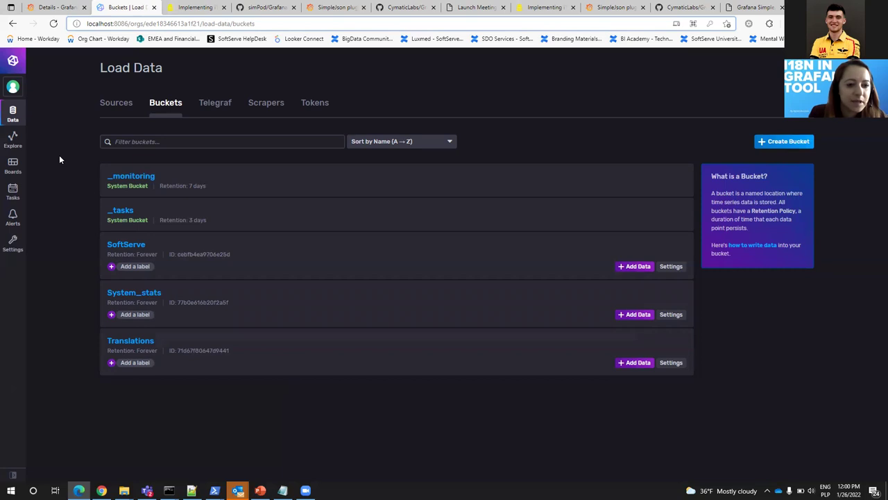
pyautogui.moveTo(168, 333)
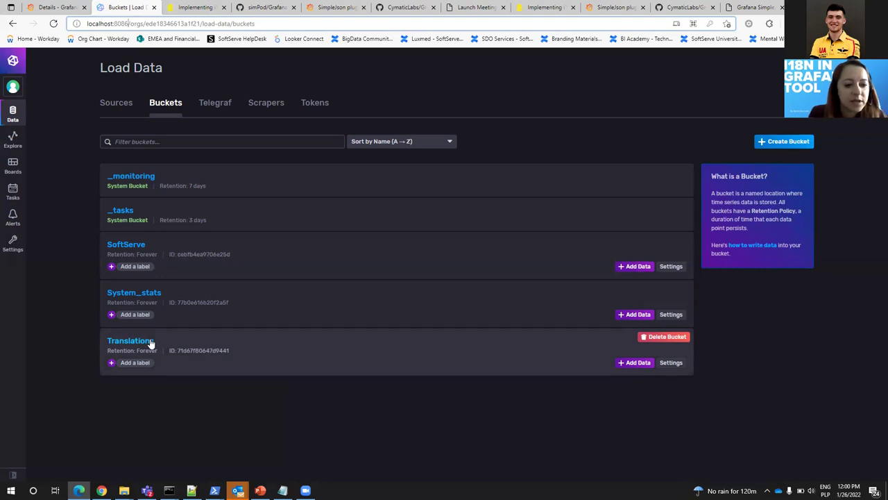
pyautogui.click(150, 342)
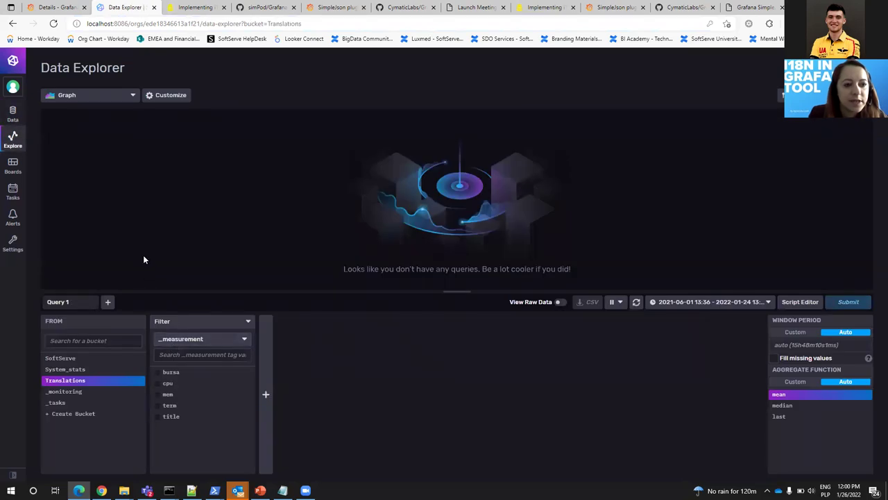
pyautogui.click(18, 116)
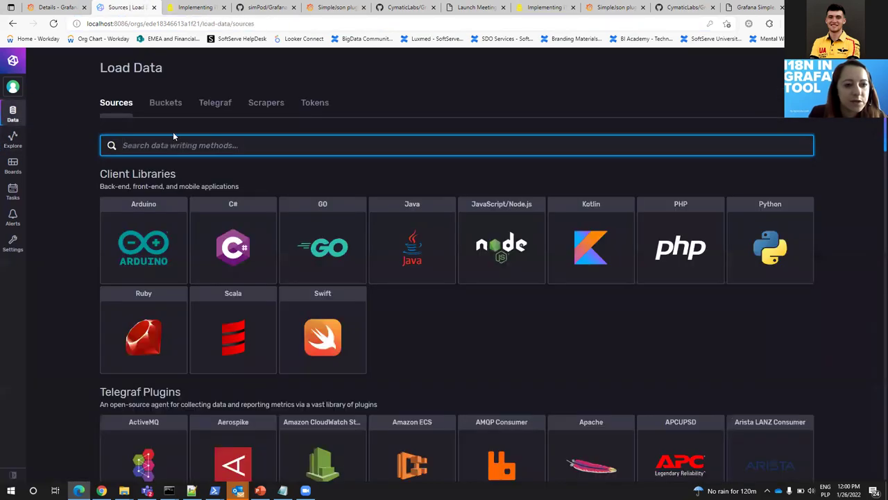
pyautogui.click(167, 103)
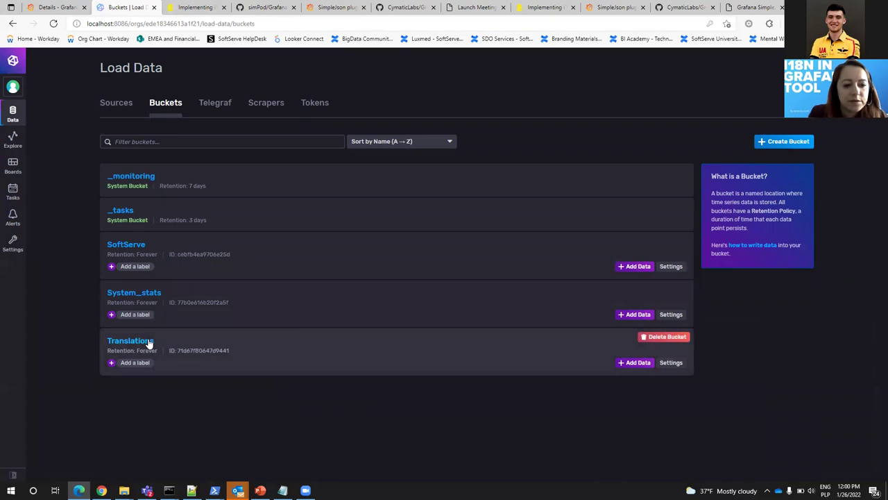
# - Switch to PowerPoint, select slide 12, "SOLUTION 2", and start the slide show from it
pyautogui.click(260, 490)
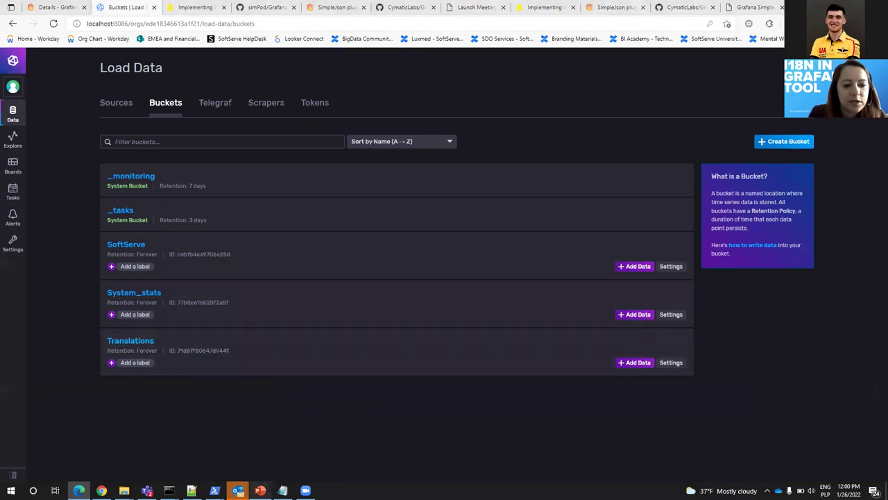
pyautogui.scroll(-3, 104, 333)
pyautogui.click(100, 308)
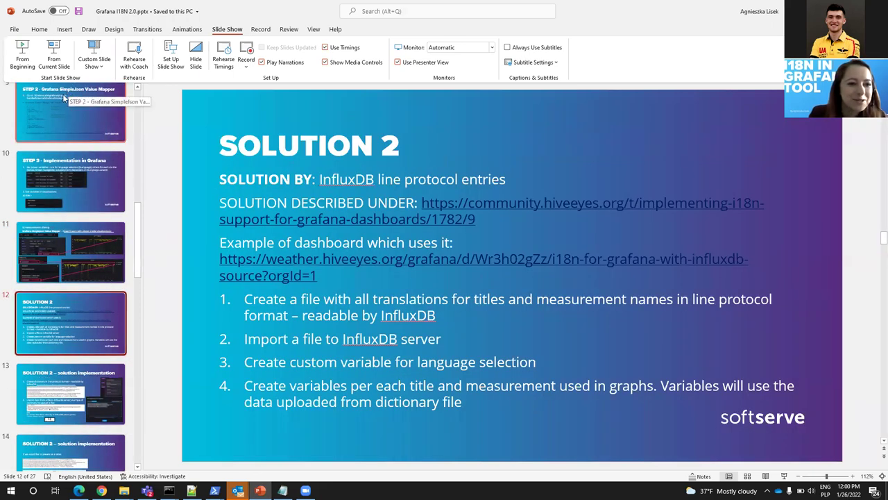
pyautogui.click(54, 57)
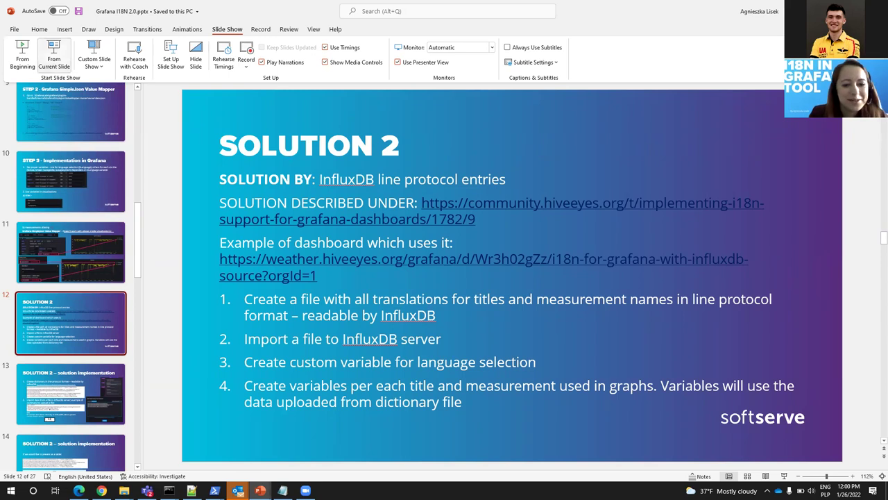
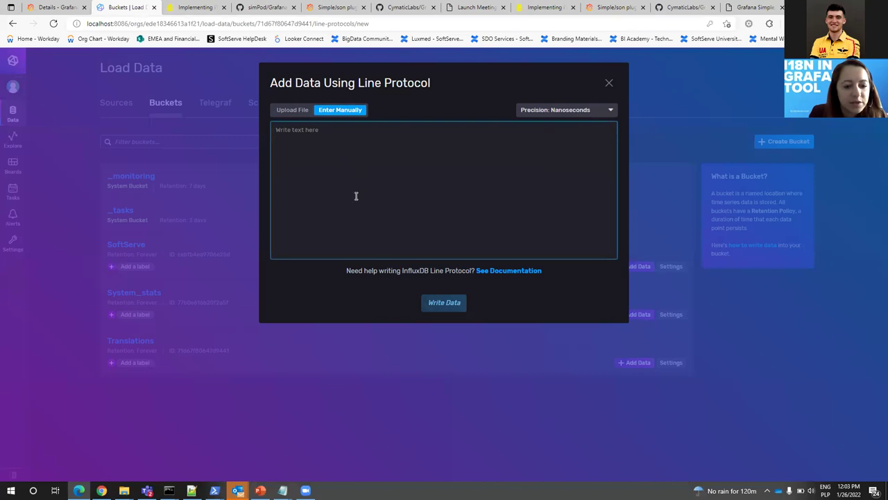
# - Review the line protocol translations in input_translations (2).txt in Notepad, and close InfluxDB's line protocol entry dialog without writing data
pyautogui.click(282, 490)
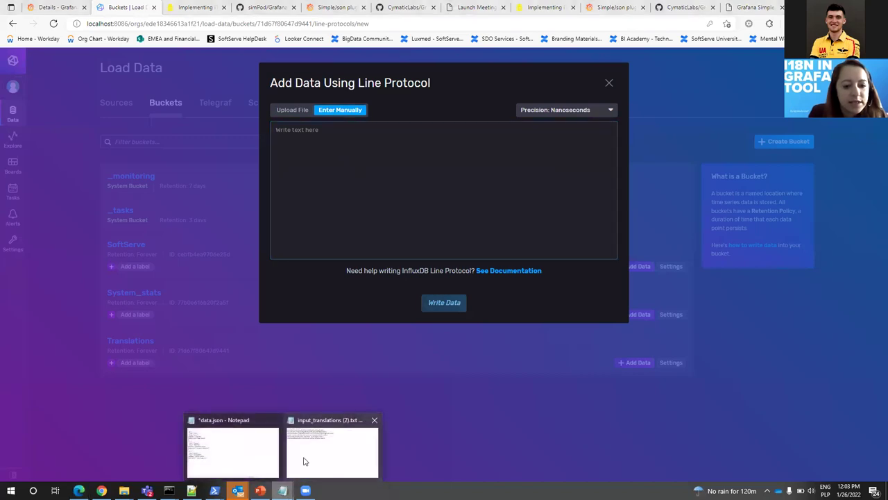
pyautogui.click(304, 458)
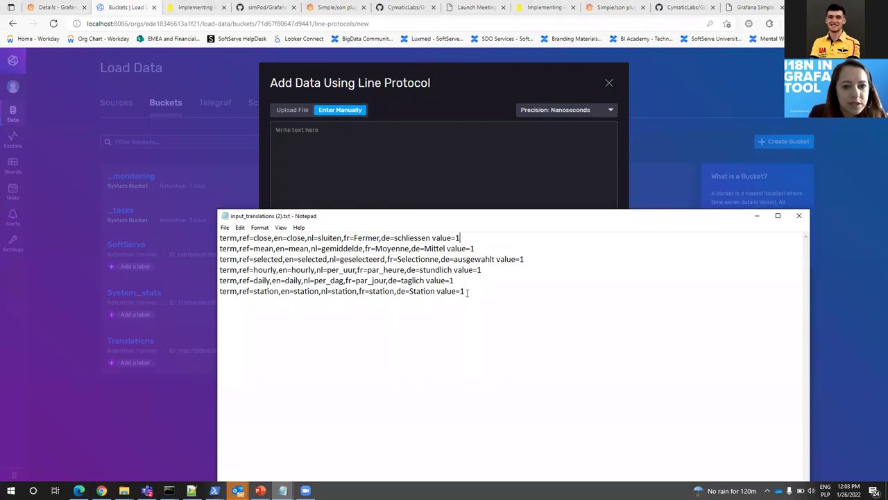
pyautogui.hotkey('ctrl', 'a')
pyautogui.click(344, 168)
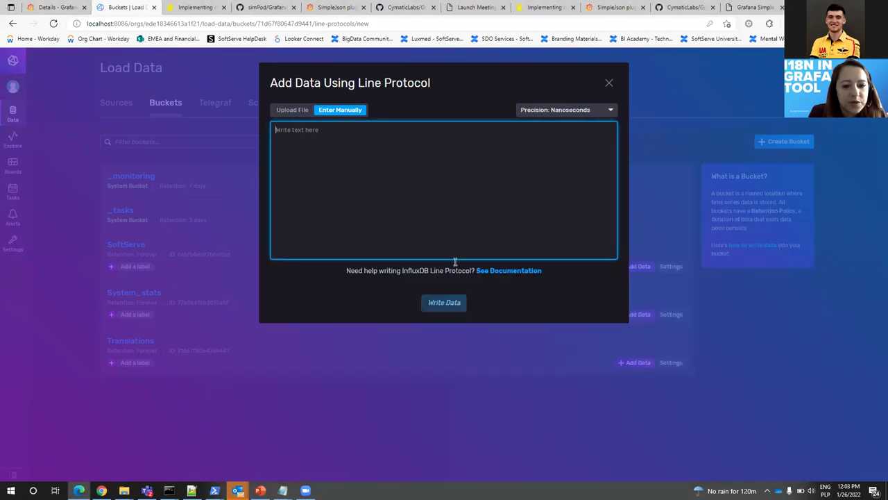
pyautogui.click(465, 362)
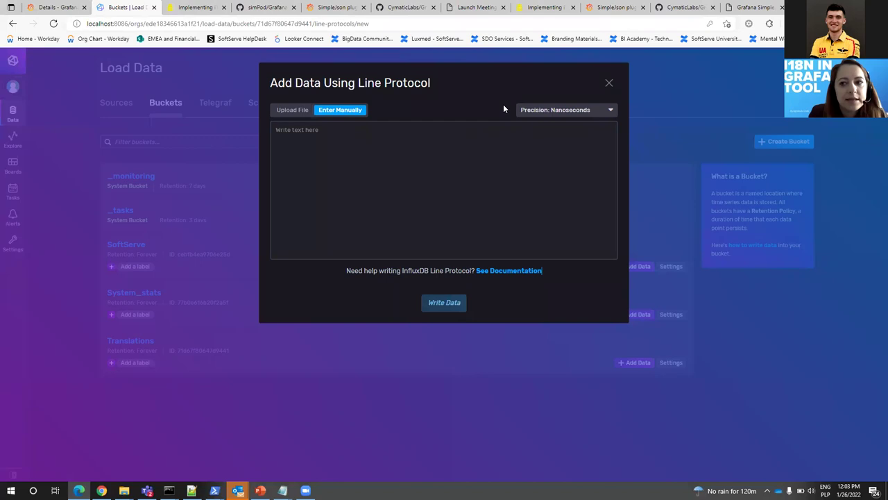
pyautogui.click(608, 83)
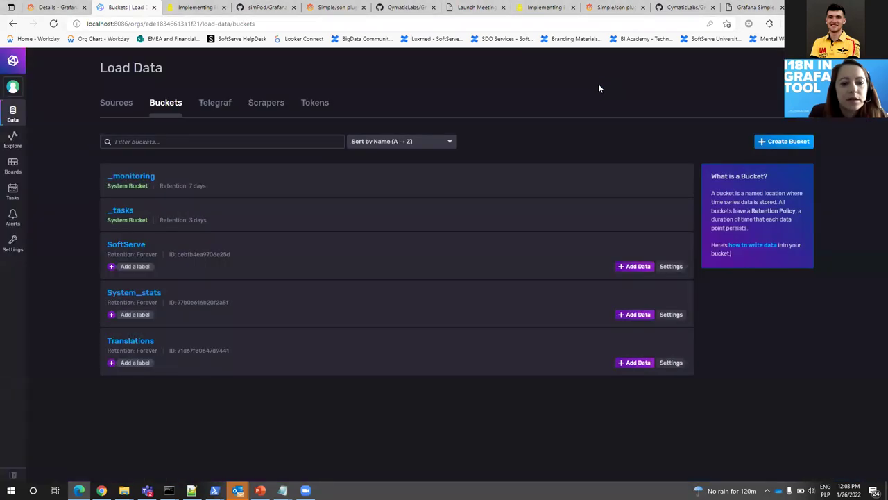
# - Open the Data Explorer, select the Translations bucket, and filter by the term measurement with ref as the second filter's key
pyautogui.click(13, 142)
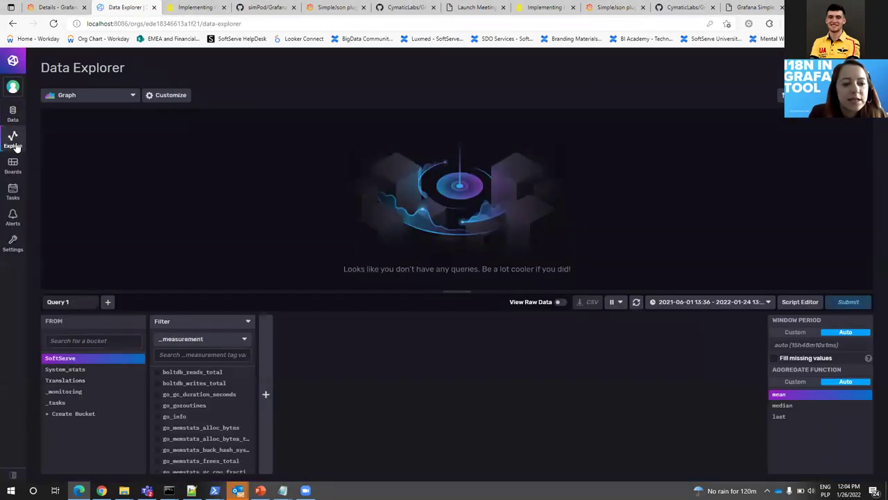
pyautogui.click(101, 381)
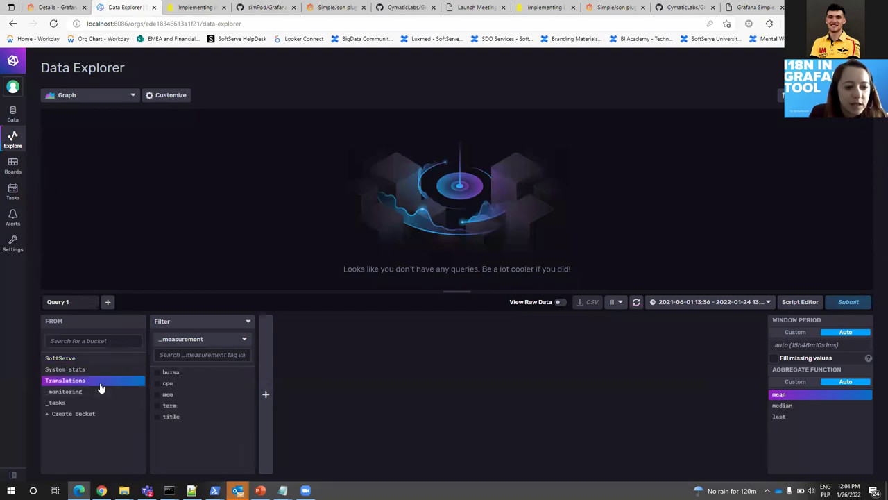
pyautogui.click(175, 407)
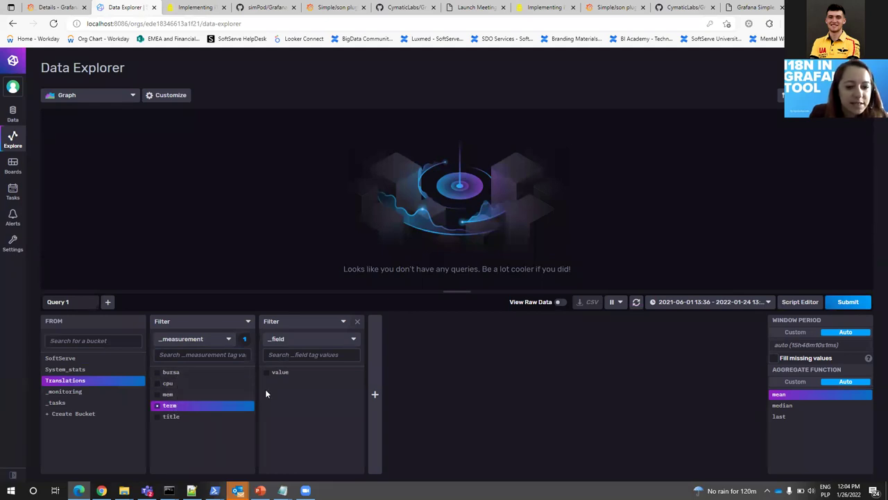
pyautogui.click(283, 339)
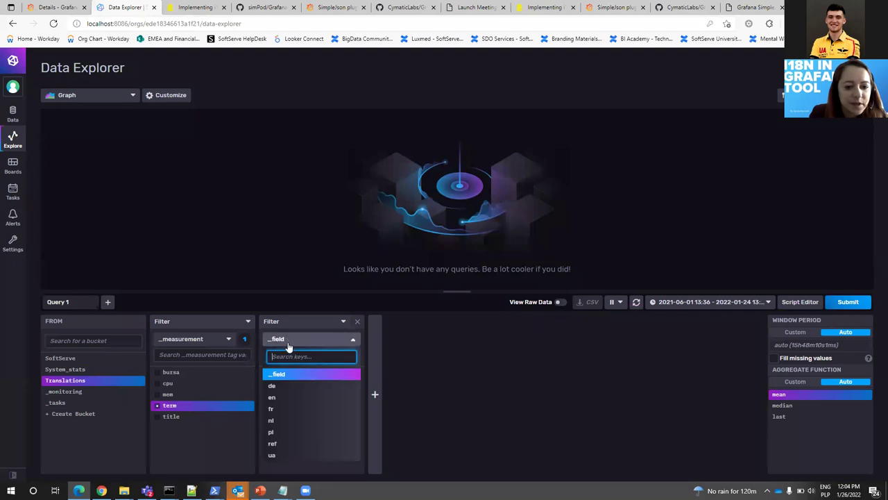
pyautogui.click(288, 444)
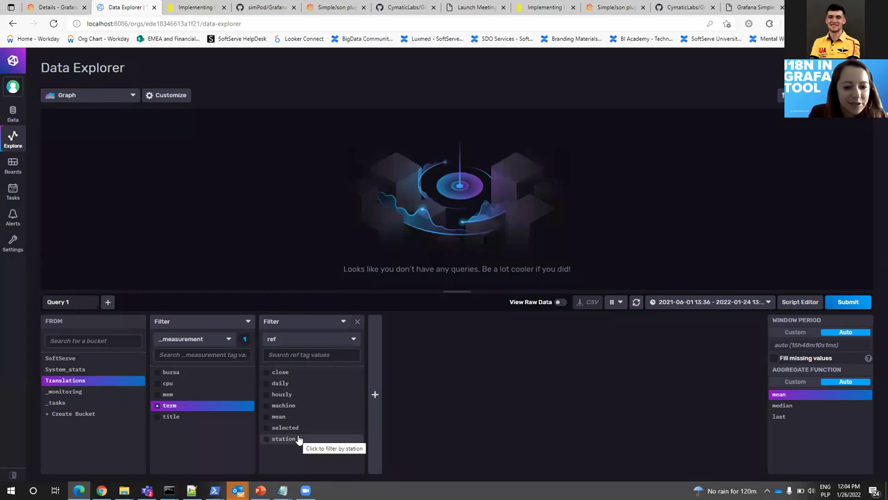
# - Add two more filters to the Translations query, keyed on the de and nl tags
pyautogui.click(379, 356)
pyautogui.click(405, 342)
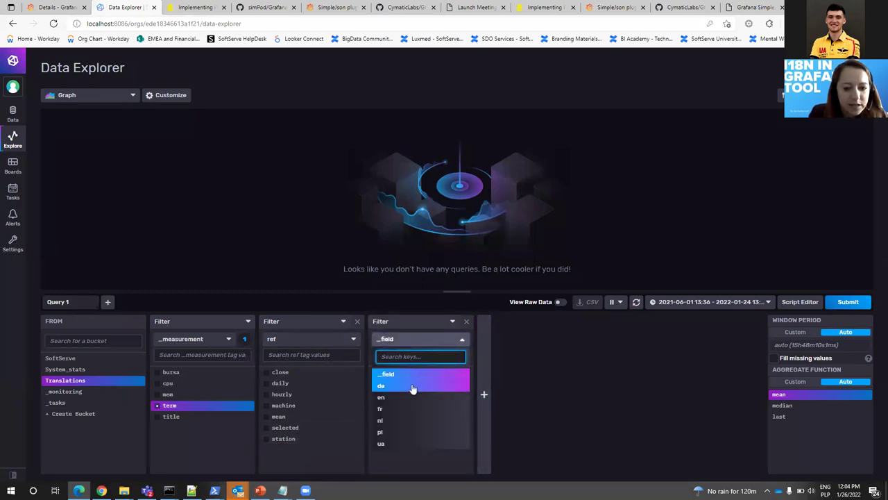
pyautogui.click(412, 386)
pyautogui.click(489, 372)
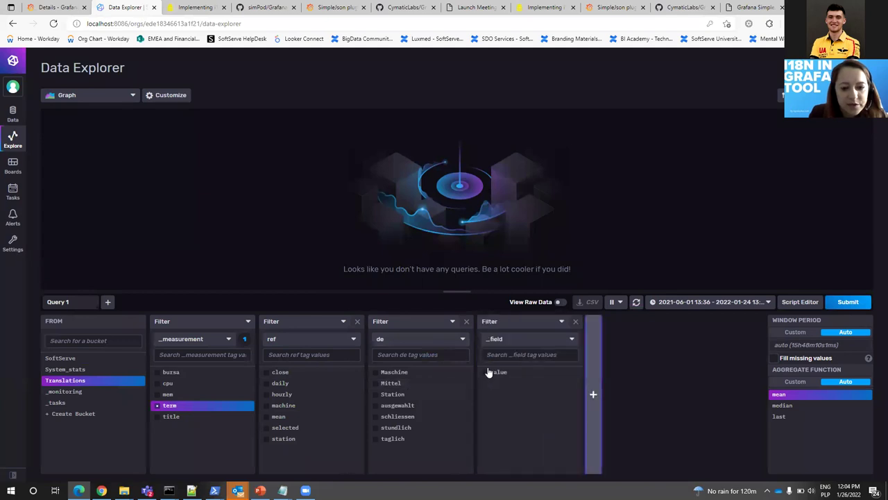
pyautogui.click(494, 339)
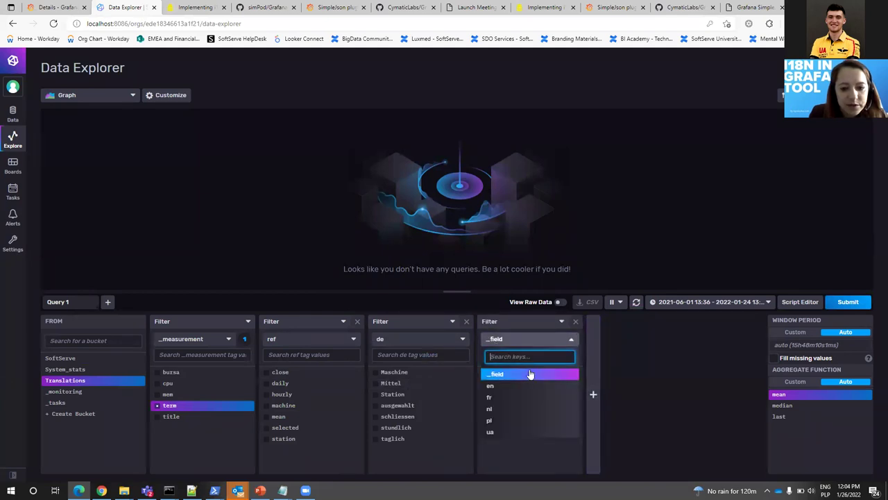
pyautogui.click(520, 409)
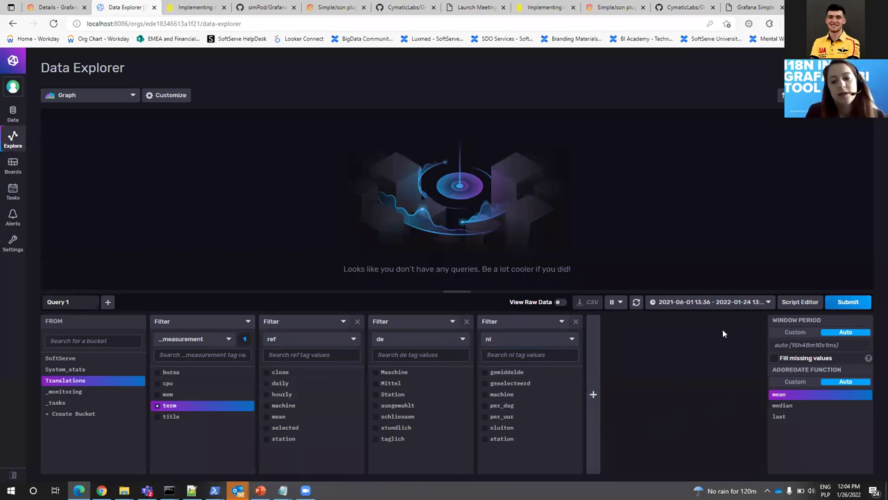
# - Review the query's available time range options and close the list without choosing one
pyautogui.click(718, 307)
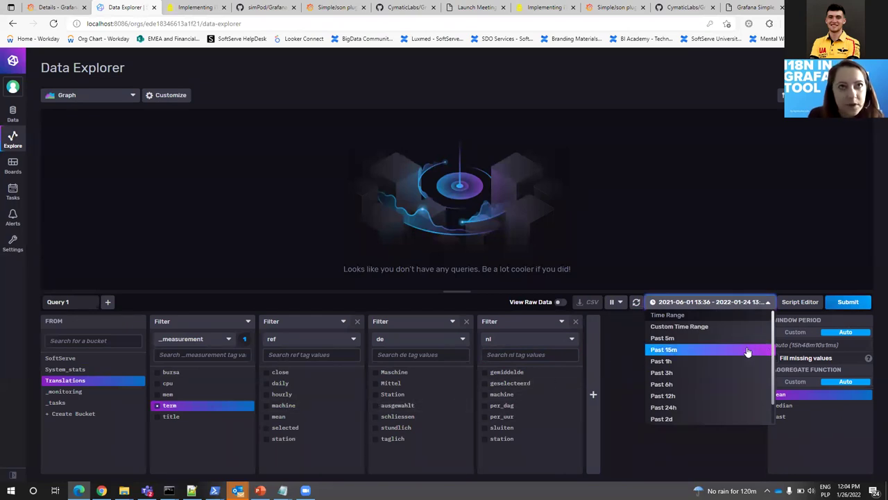
pyautogui.scroll(-1, 747, 351)
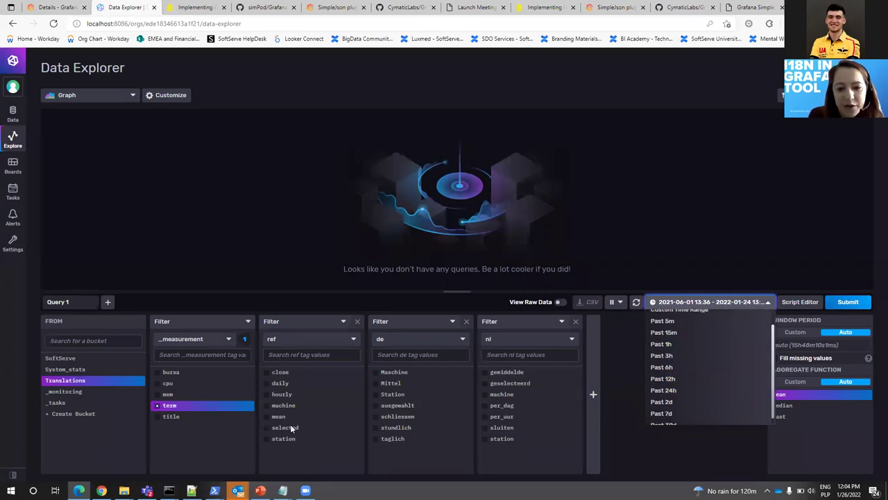
pyautogui.scroll(1, 723, 333)
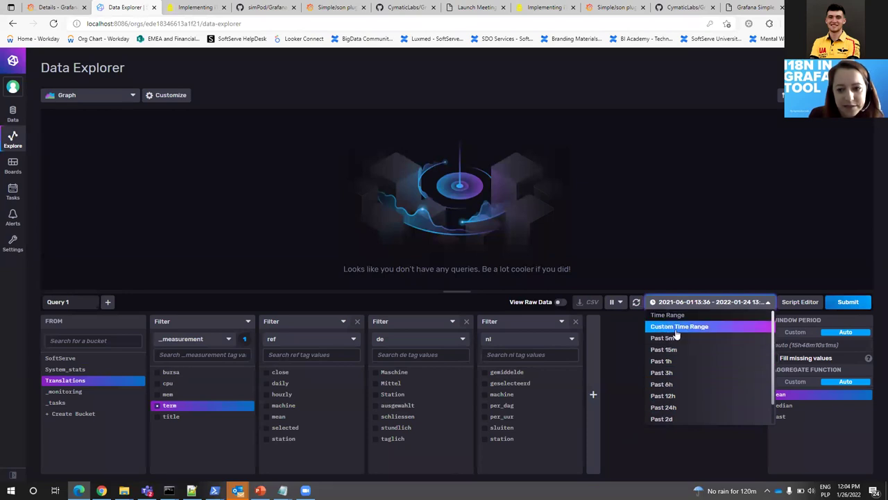
pyautogui.click(625, 344)
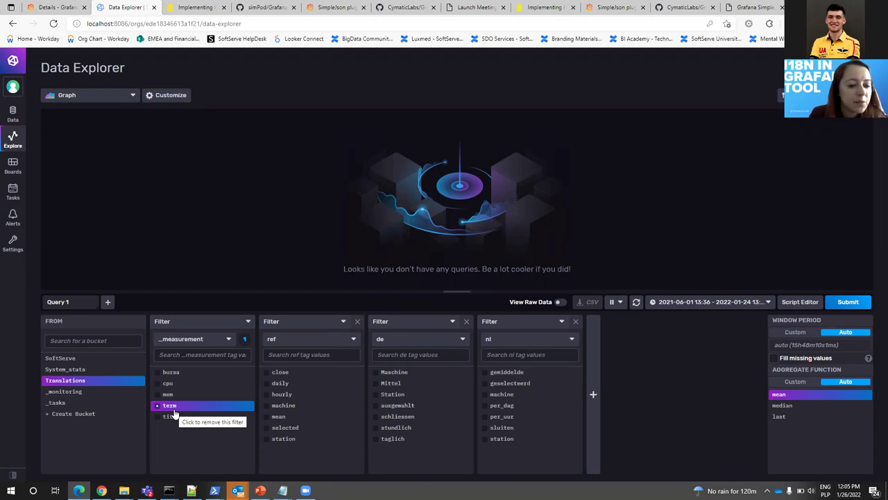
# - Switch to File Explorer and open the influxdb folder under Program Files\InfluxData to view the InfluxDB program files
pyautogui.moveTo(123, 489)
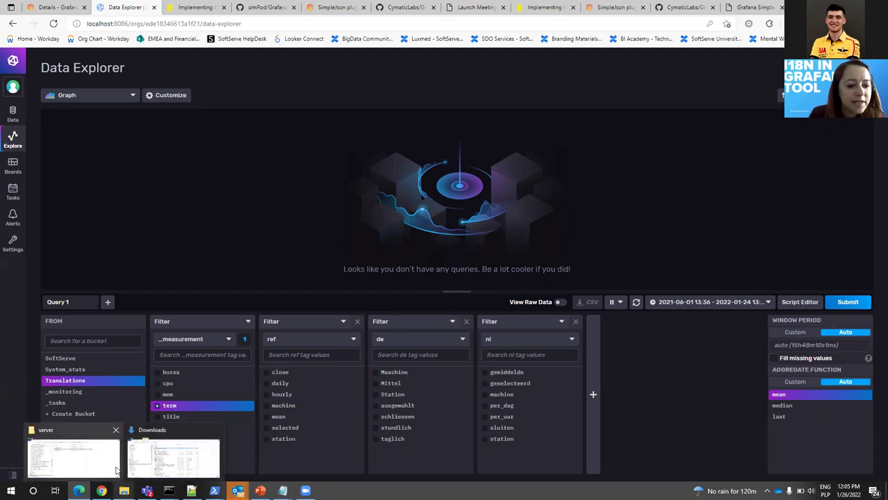
pyautogui.click(115, 469)
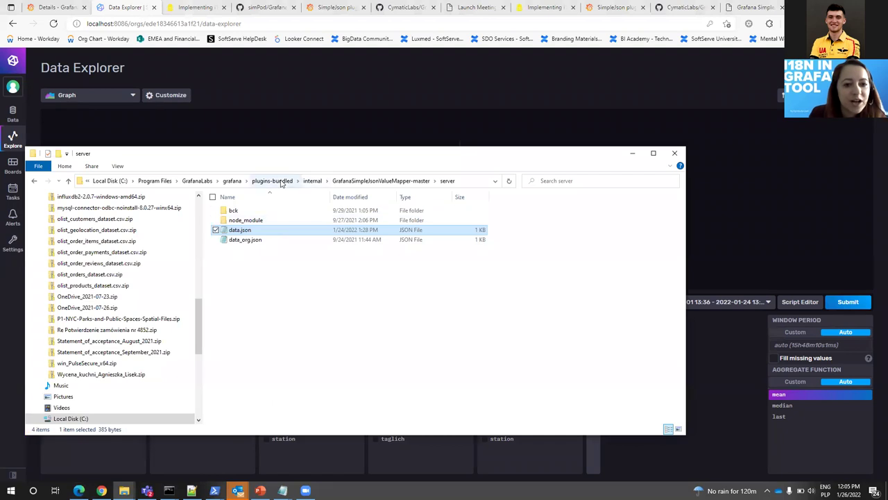
pyautogui.click(154, 181)
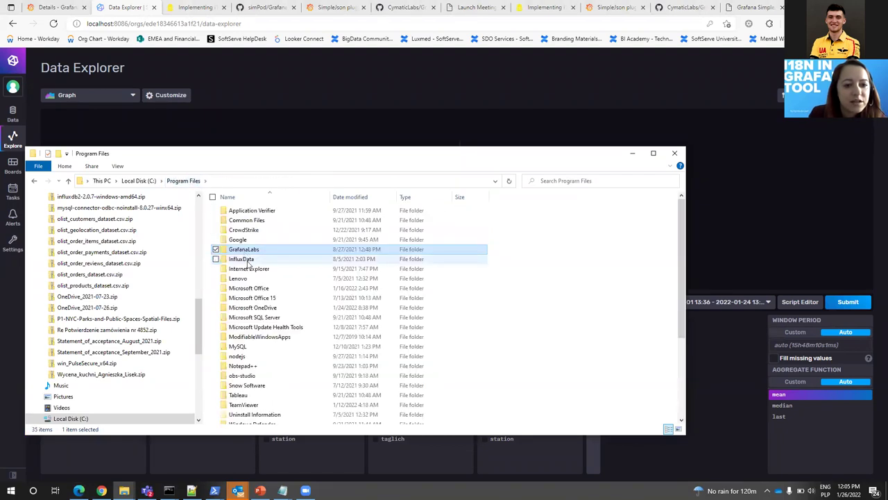
pyautogui.doubleClick(243, 259)
pyautogui.doubleClick(243, 210)
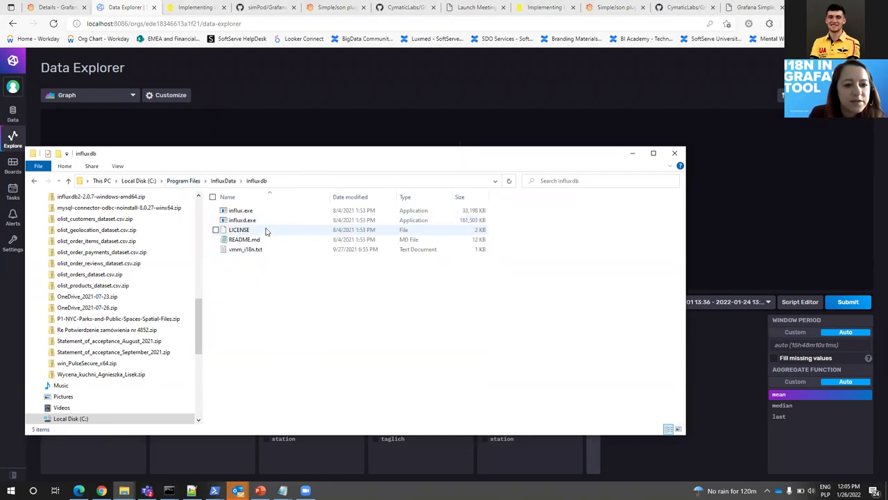
pyautogui.click(223, 180)
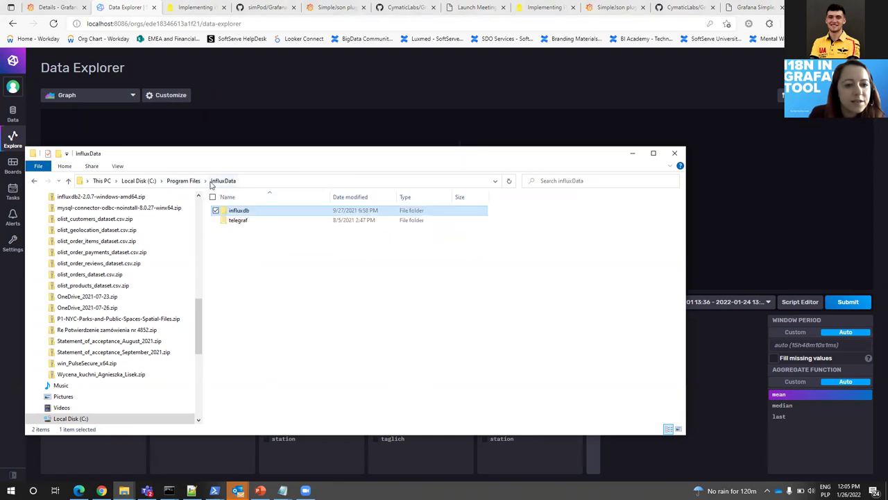
pyautogui.doubleClick(234, 210)
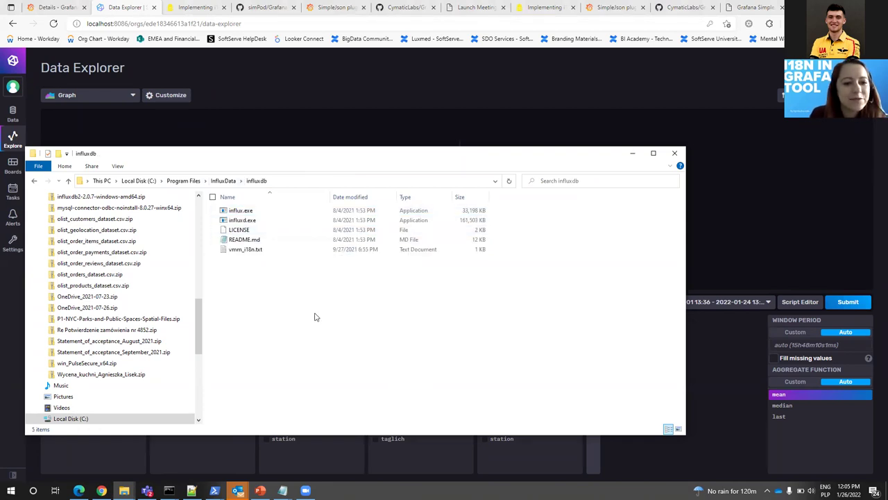
# - View the Grafana executables in Program Files\GrafanaLabs\grafana\bin, go back to the GrafanaLabs folder, and return to InfluxDB
pyautogui.click(185, 181)
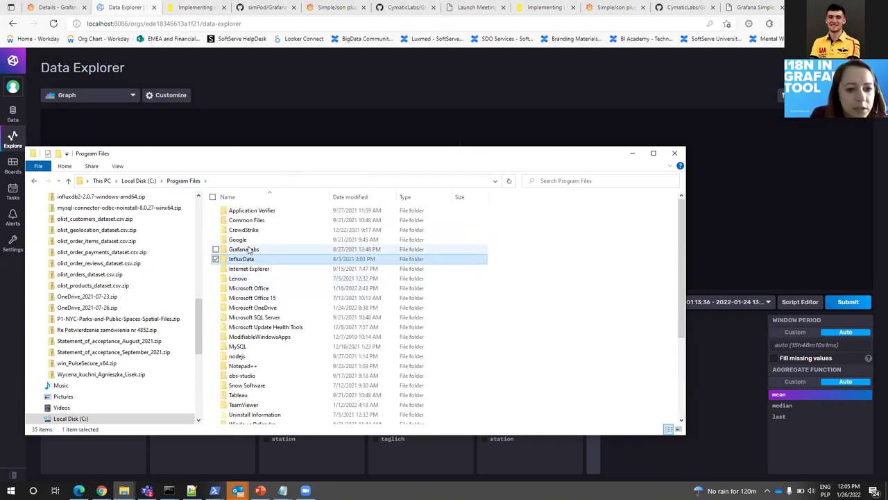
pyautogui.doubleClick(249, 254)
pyautogui.doubleClick(247, 212)
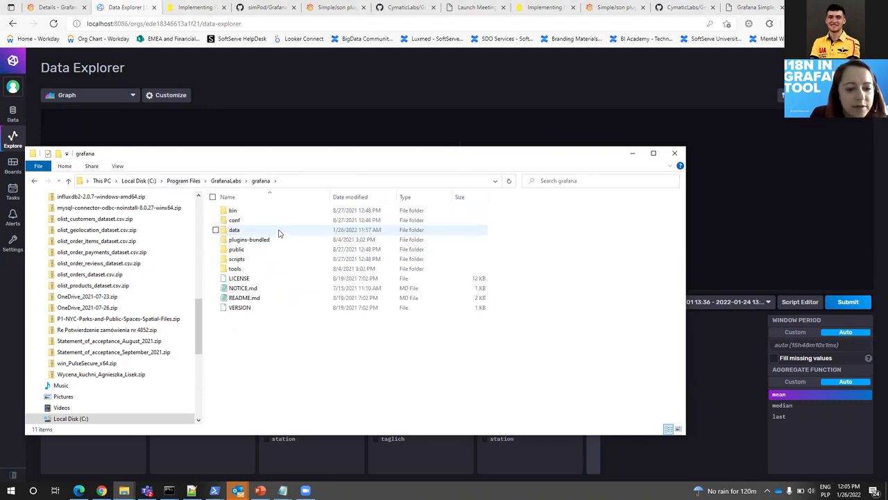
pyautogui.doubleClick(254, 210)
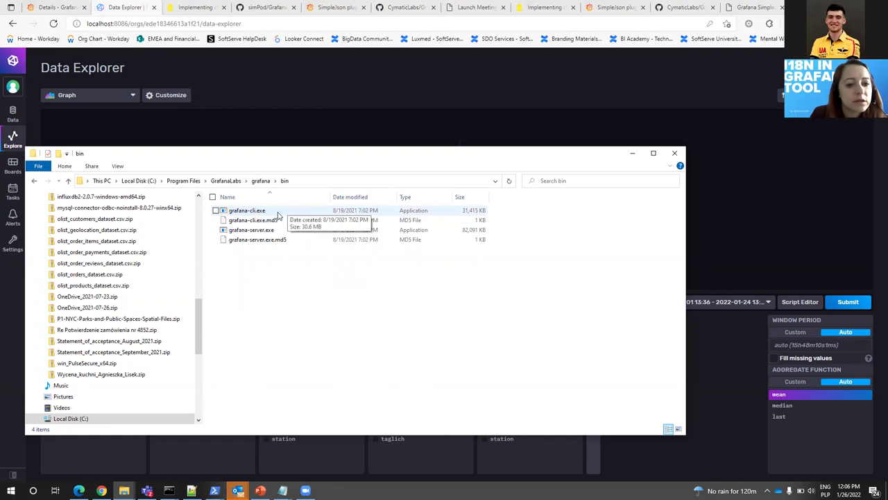
pyautogui.click(235, 181)
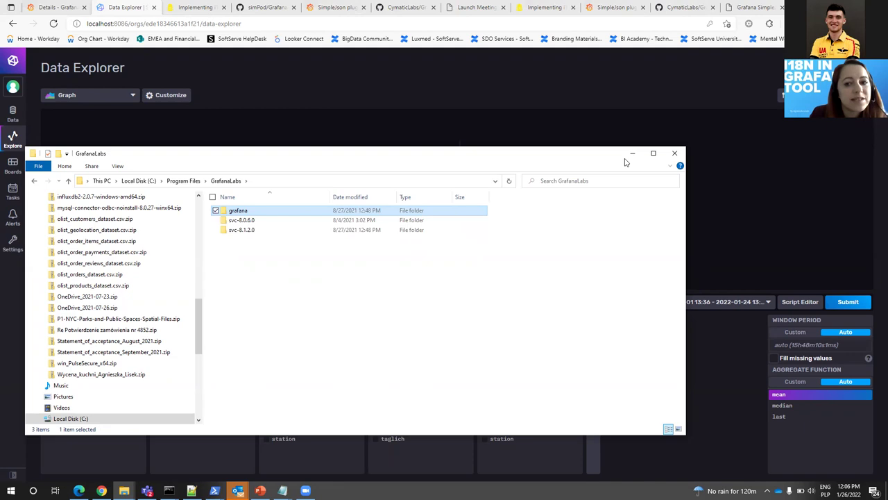
pyautogui.click(543, 141)
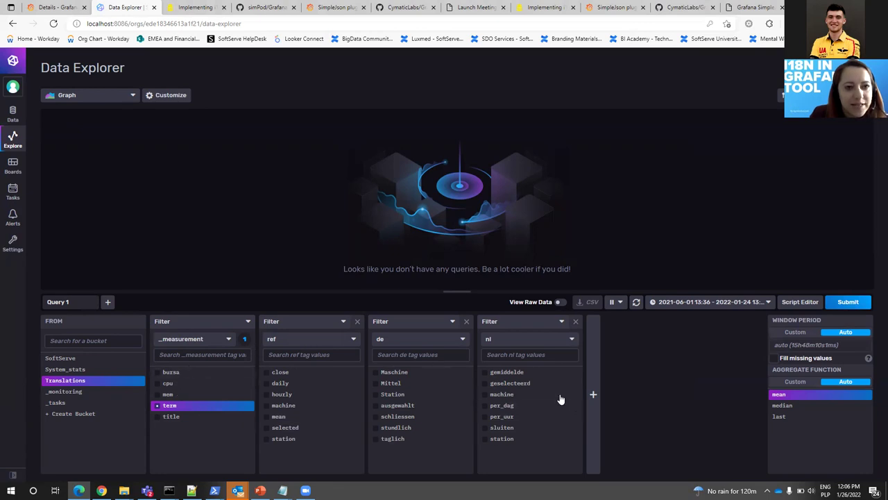
# - Switch to Grafana, discard the unsaved dashboard changes, open the InfluxDB_Translations data source, and view its query language options
pyautogui.click(58, 5)
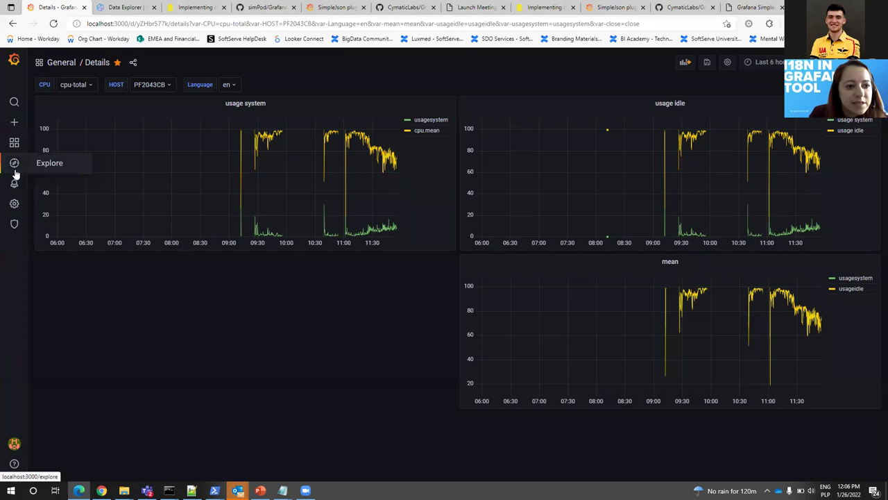
pyautogui.moveTo(14, 203)
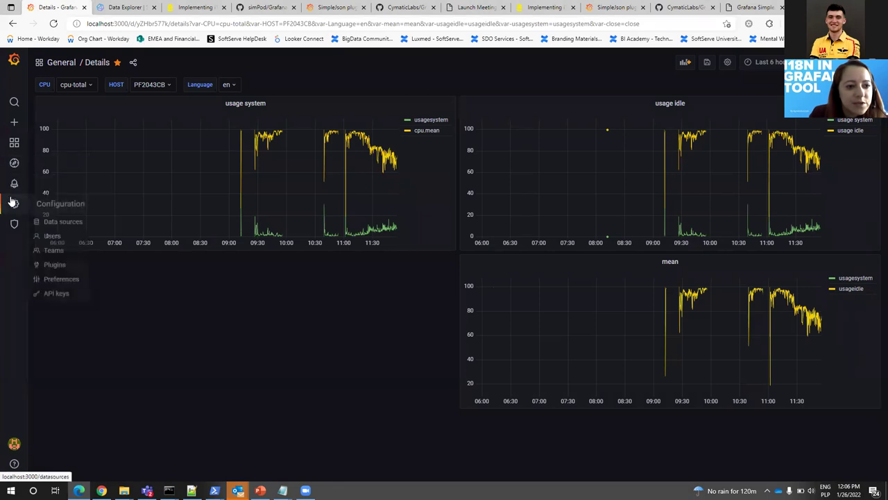
pyautogui.click(52, 226)
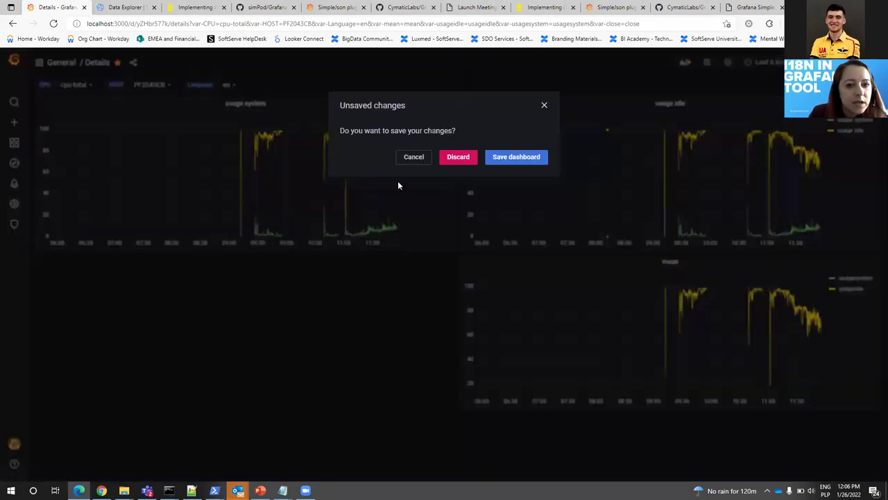
pyautogui.click(460, 158)
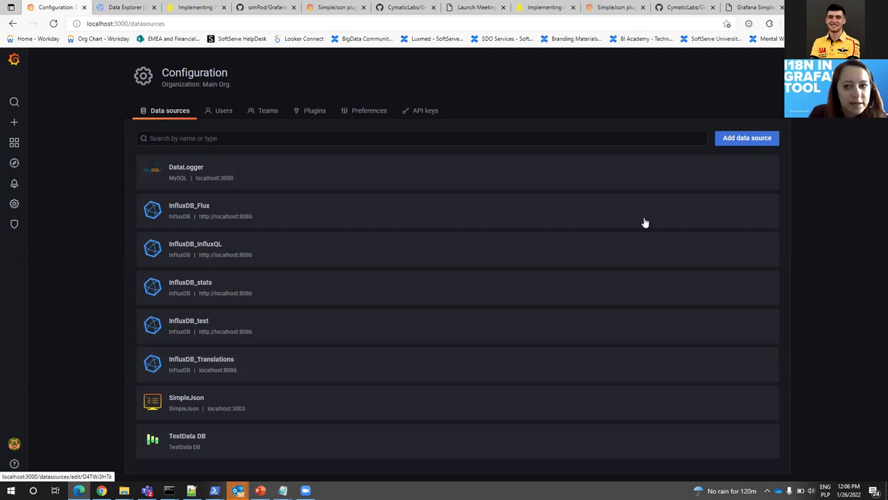
pyautogui.click(300, 381)
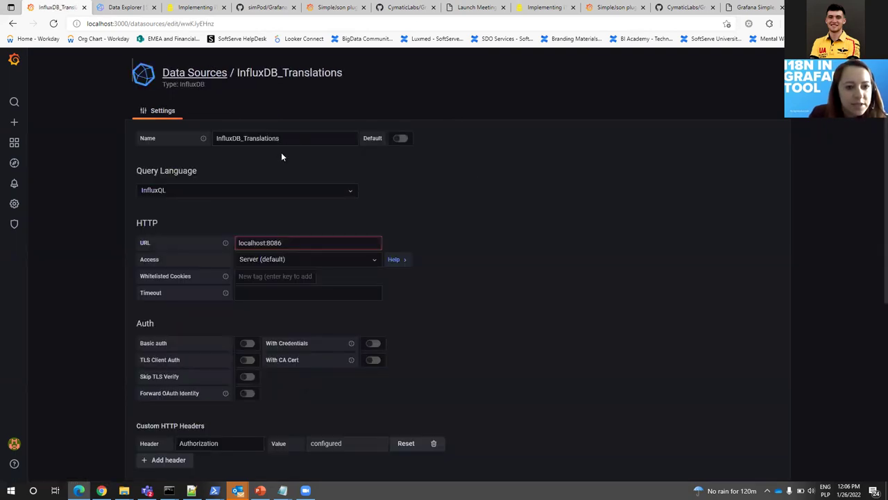
pyautogui.click(355, 195)
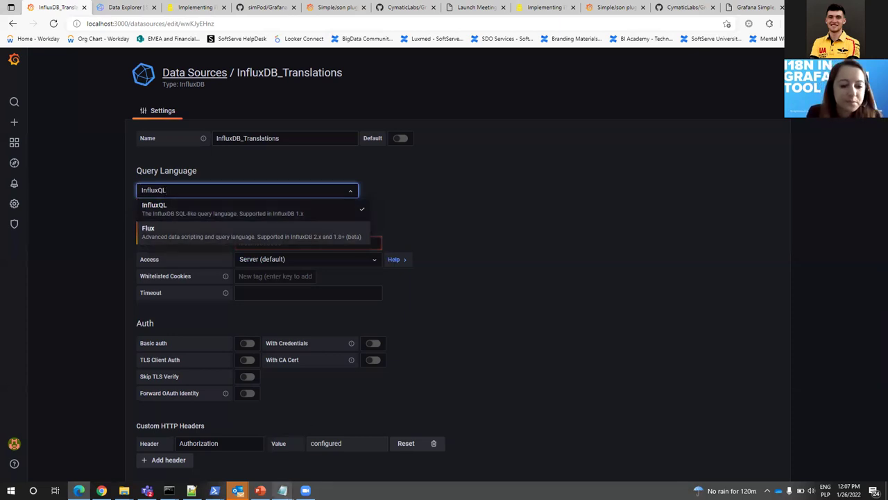
# - Switch to PowerPoint, go to slide 17, and read the commands for mapping a database name to a bucket for InfluxQL
pyautogui.click(260, 491)
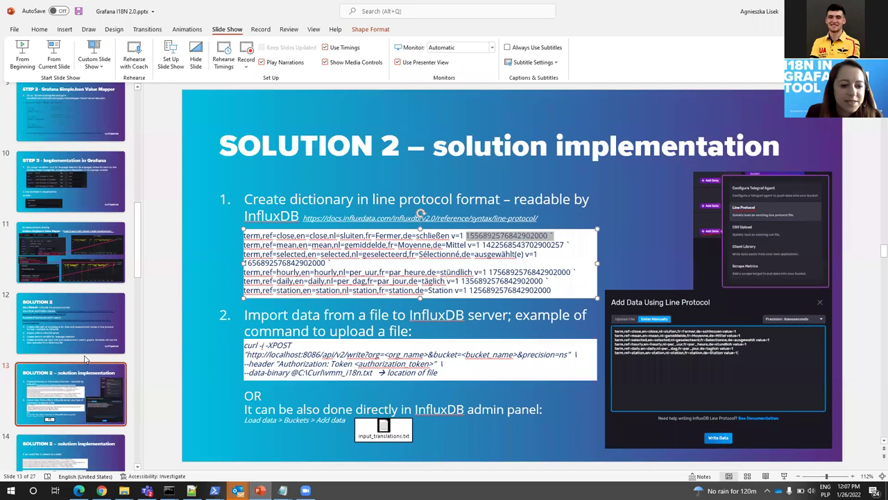
pyautogui.press('Down')
pyautogui.scroll(-3, 86, 341)
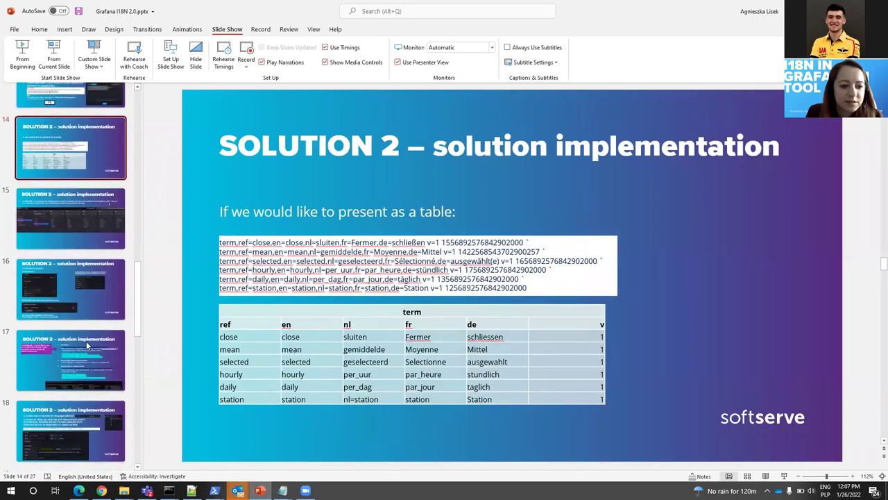
pyautogui.click(98, 366)
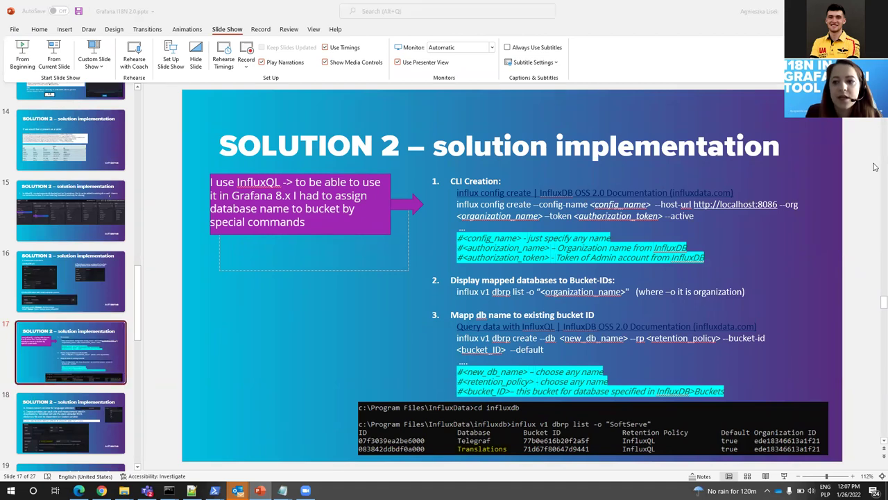
pyautogui.click(61, 61)
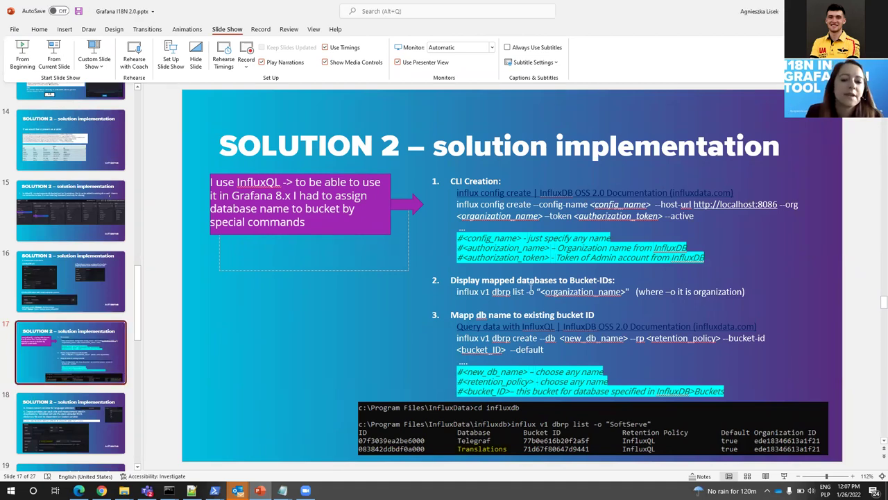
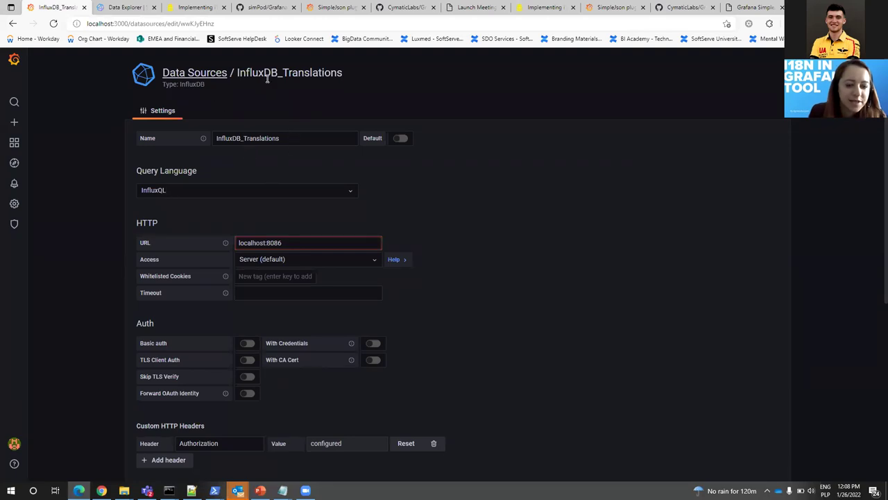
# - Review the query language, URL port, authentication and custom HTTP header settings of the InfluxDB_Translations data source
pyautogui.click(318, 192)
pyautogui.press('Escape')
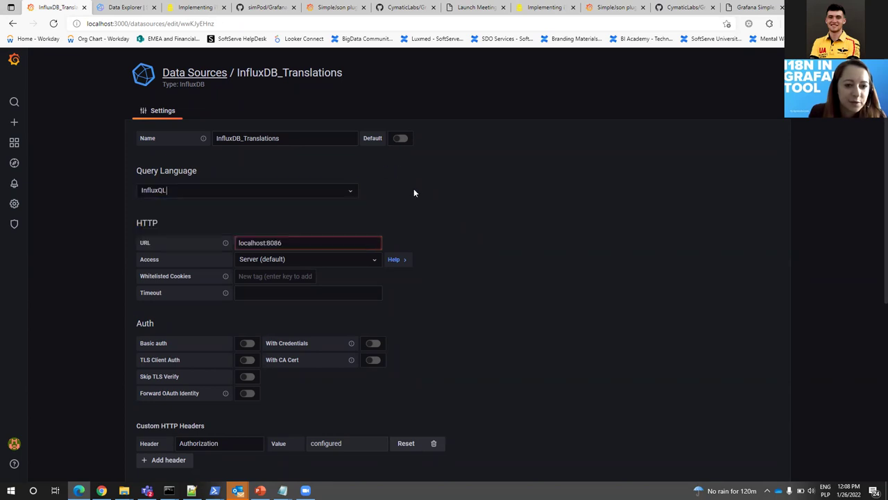
pyautogui.scroll(-1, 413, 193)
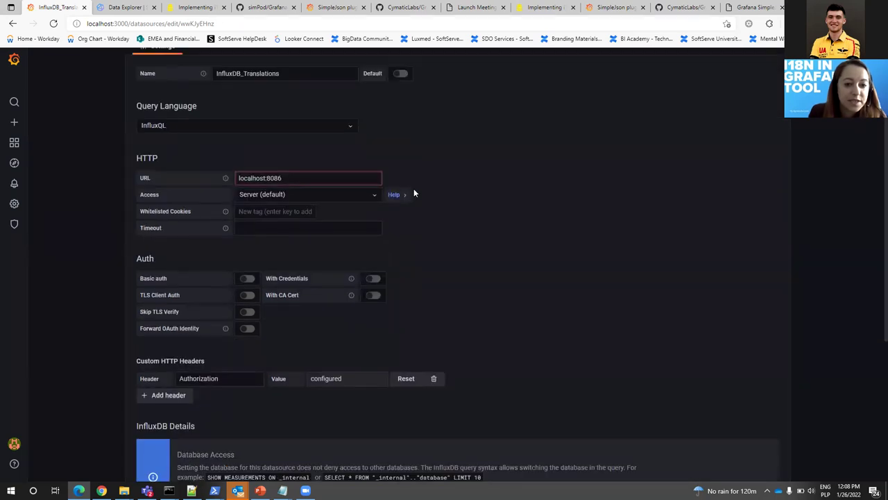
pyautogui.click(297, 177)
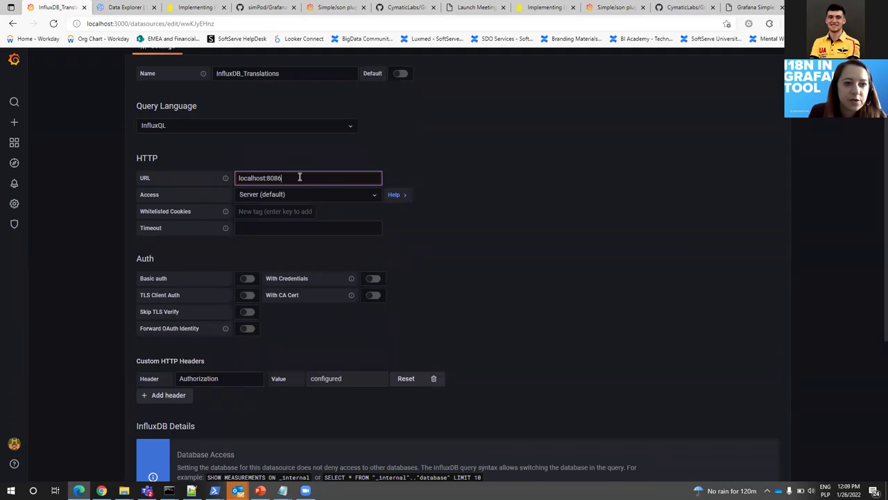
pyautogui.moveTo(282, 178); pyautogui.dragTo(274, 178)
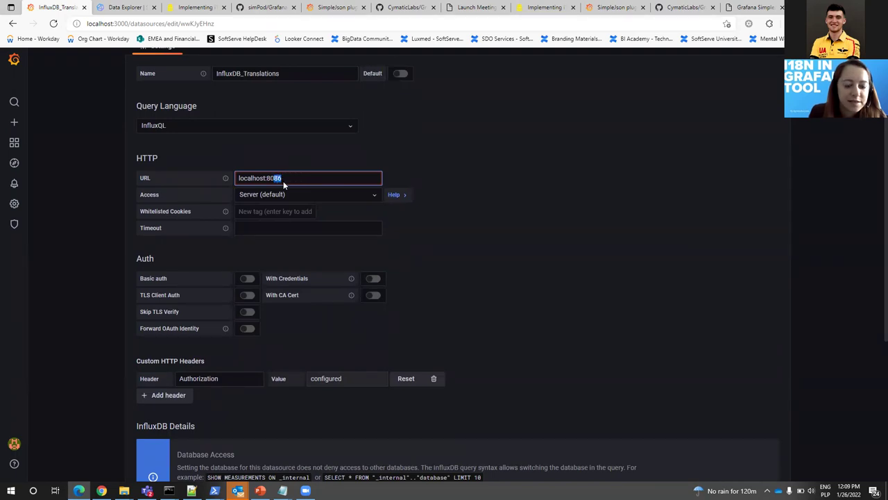
pyautogui.click(402, 263)
pyautogui.scroll(-1, 403, 263)
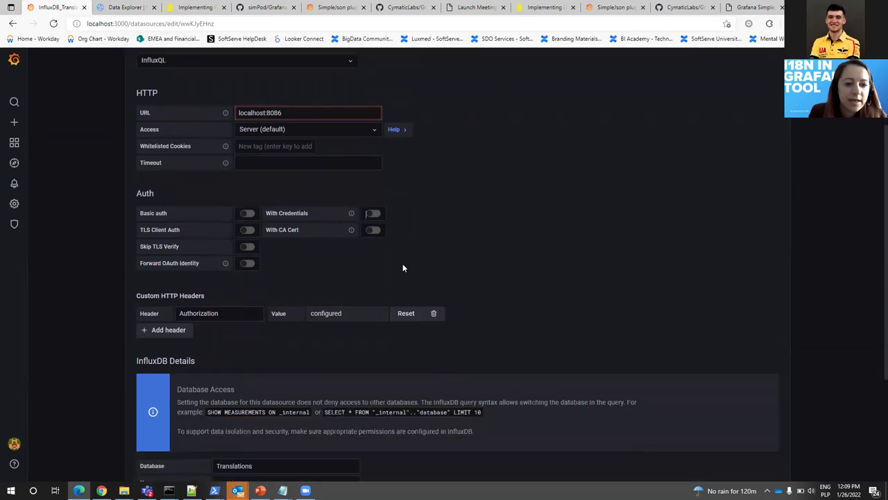
pyautogui.scroll(-1, 403, 267)
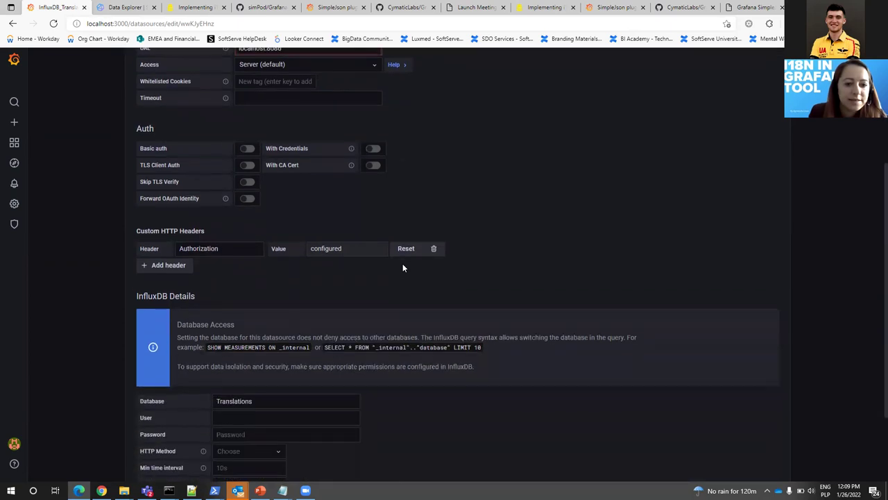
# - Add a second, empty custom HTTP header row to the InfluxDB_Translations data source
pyautogui.click(227, 251)
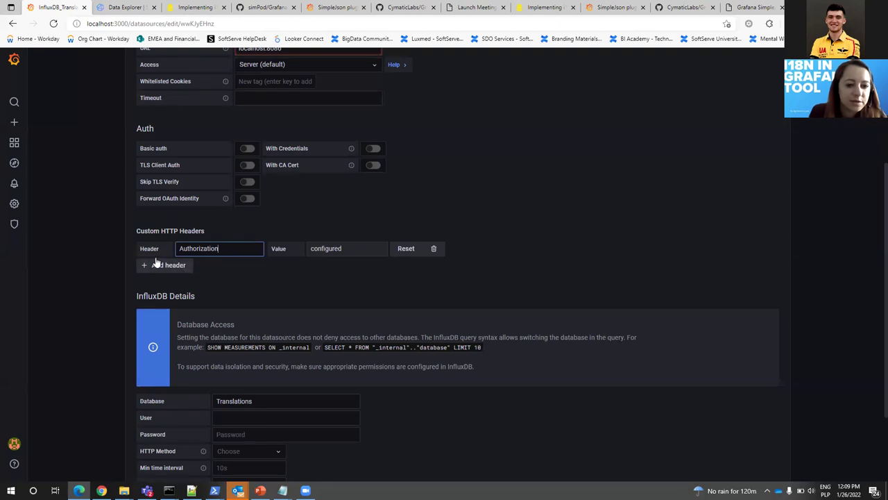
pyautogui.click(179, 272)
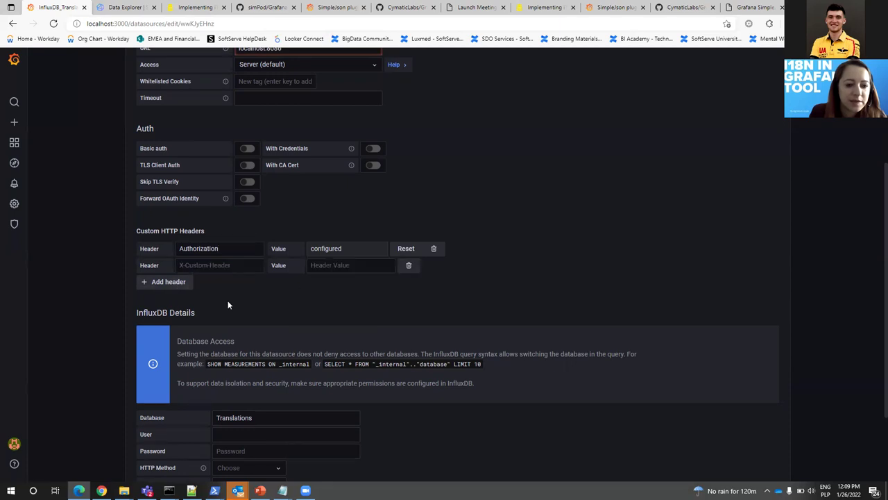
pyautogui.click(226, 265)
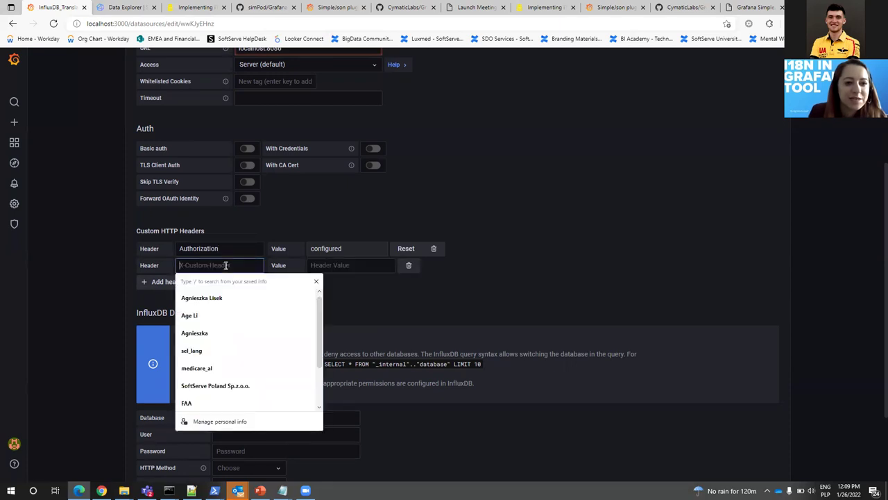
# - Switch to InfluxDB, view the list of buckets, and open the list of access tokens
pyautogui.click(132, 7)
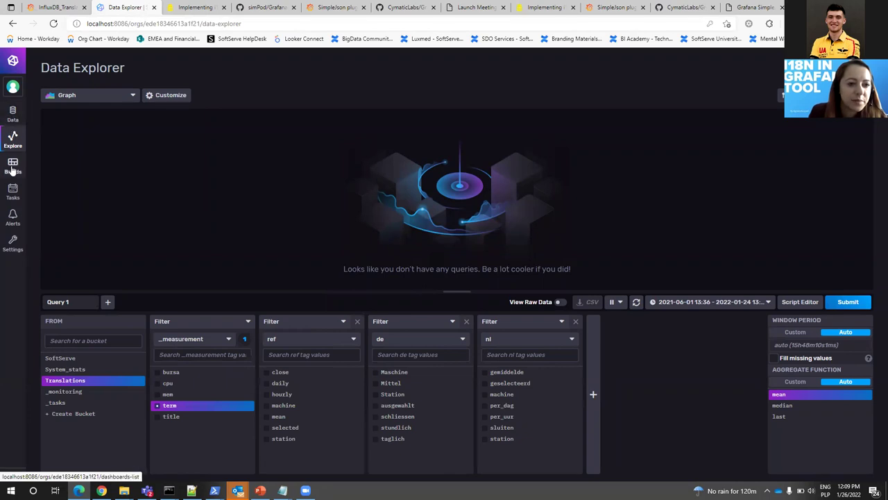
pyautogui.click(12, 115)
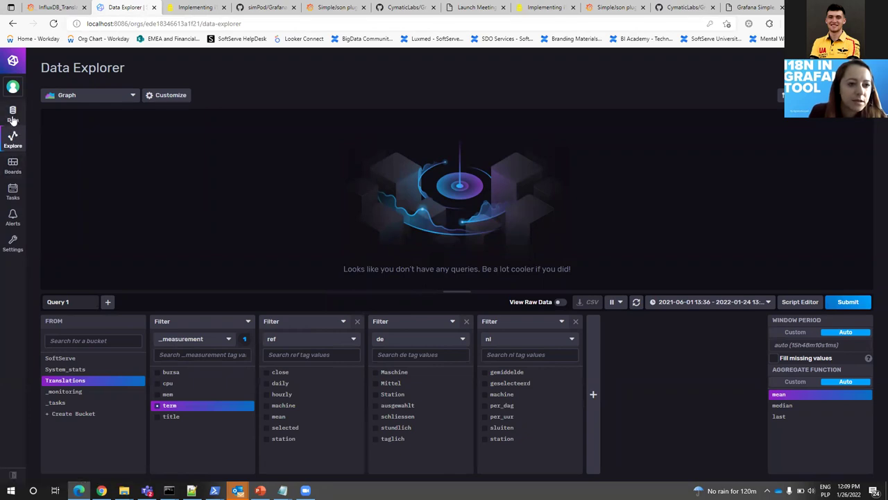
pyautogui.click(155, 103)
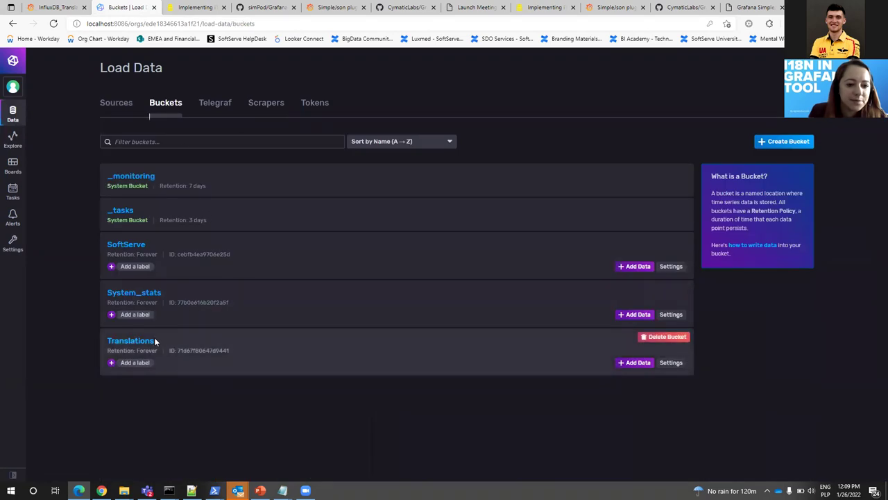
pyautogui.click(313, 104)
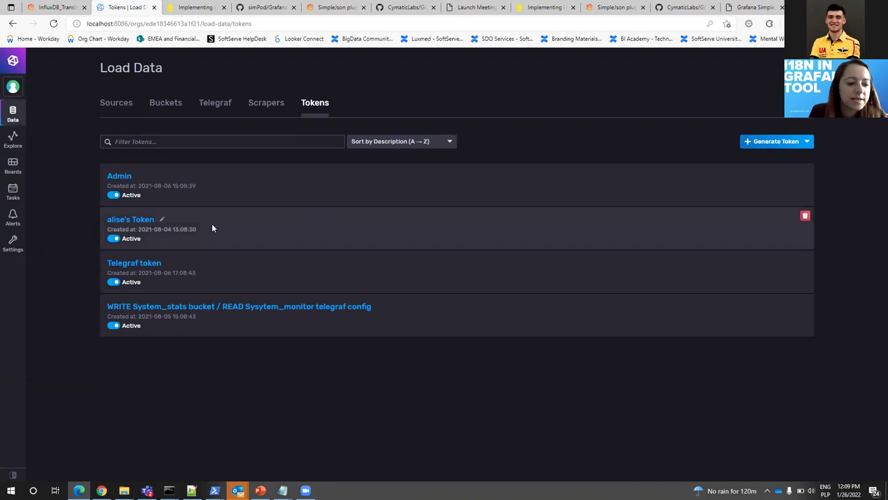
# - Open the user's personal token, review its read and write permissions, and copy the token to the clipboard
pyautogui.click(135, 221)
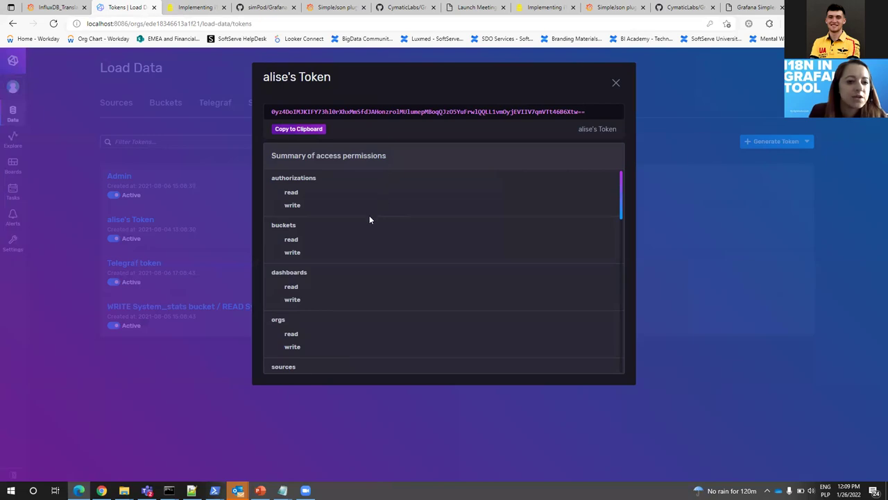
pyautogui.scroll(-6, 450, 232)
pyautogui.scroll(-3, 448, 229)
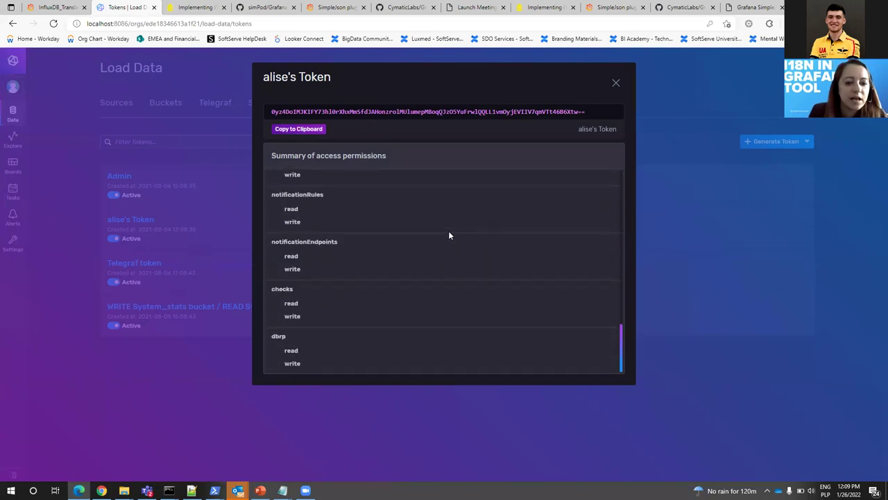
pyautogui.scroll(7, 455, 265)
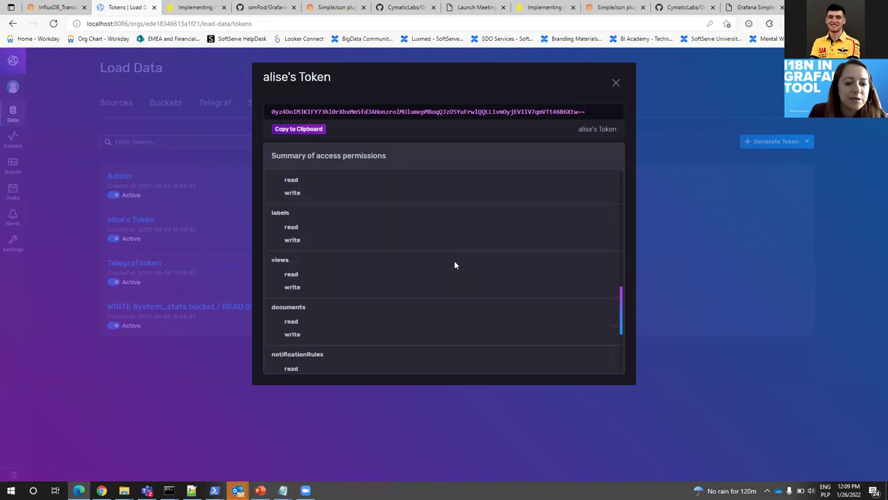
pyautogui.scroll(2, 454, 264)
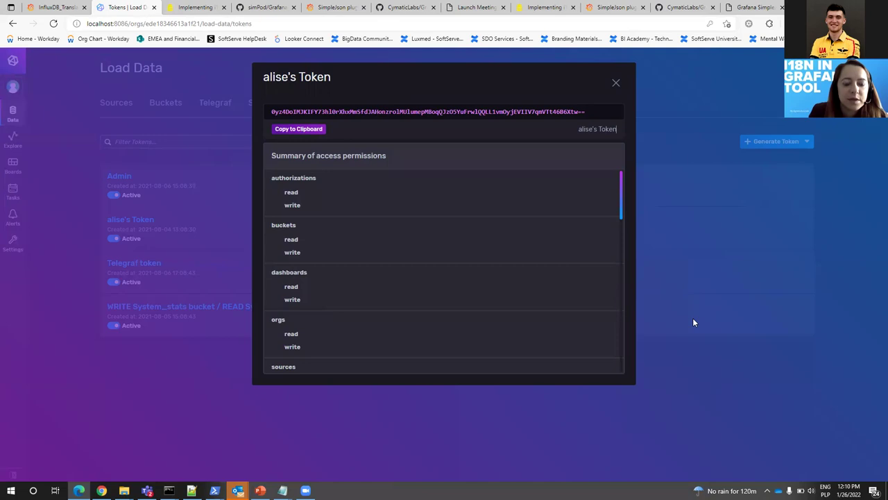
pyautogui.click(300, 130)
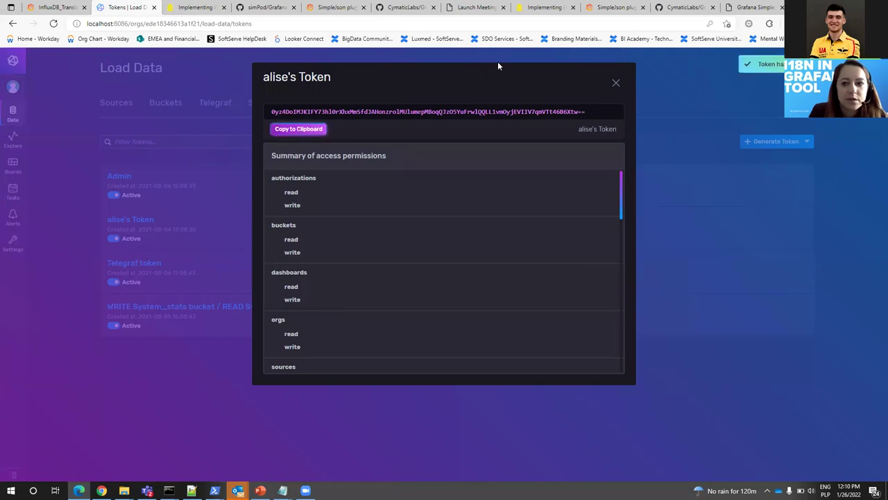
pyautogui.click(877, 279)
# - Return to the InfluxDB_Translations data source in Grafana and name the new custom HTTP header Authorization
pyautogui.click(55, 7)
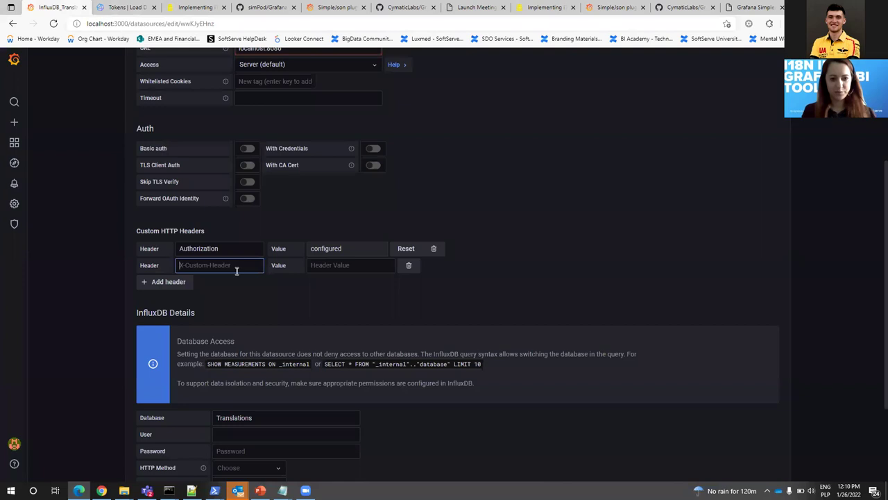
pyautogui.write('Authorization')
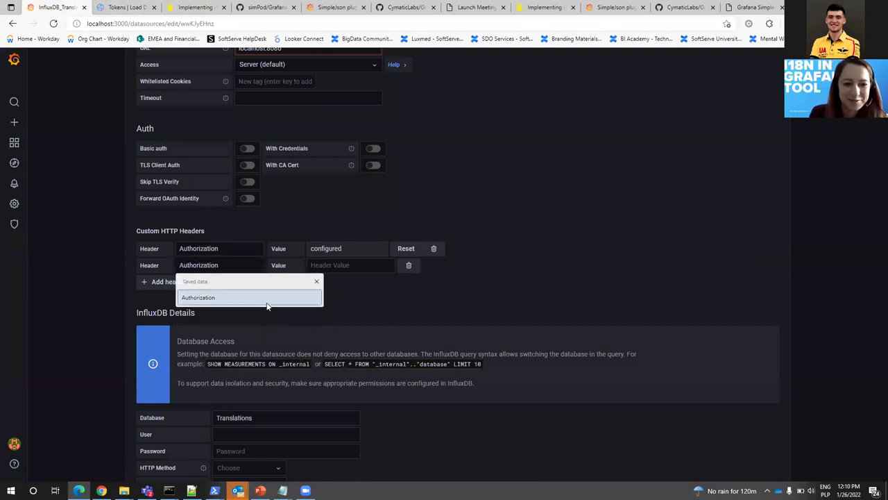
pyautogui.click(265, 303)
pyautogui.click(337, 266)
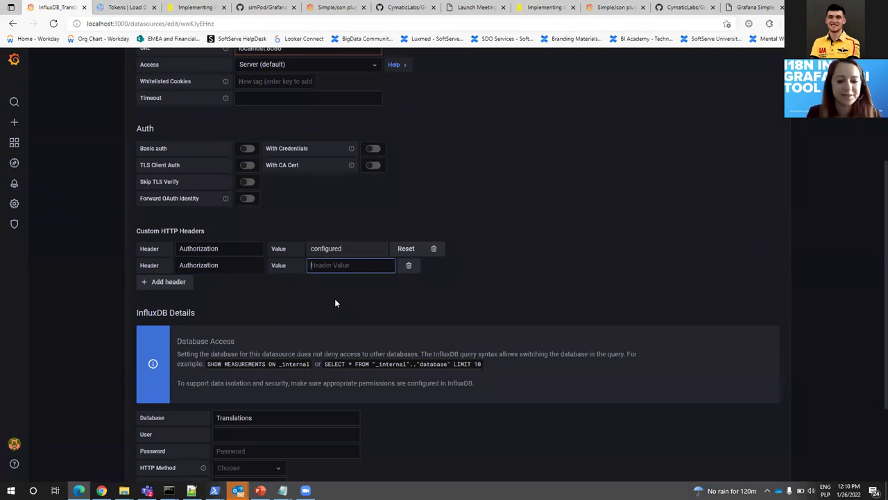
# - Open Notepad, write the header value prefix Token in a blank note, and minimize the note
pyautogui.click(10, 490)
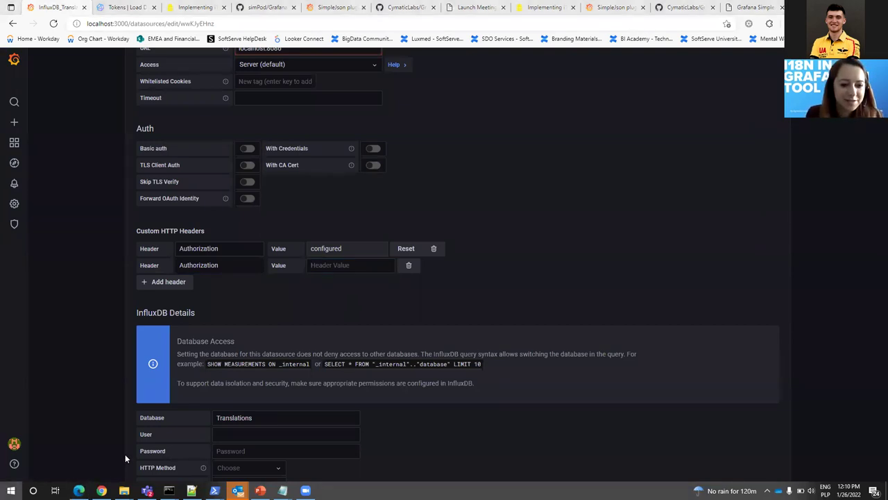
pyautogui.click(166, 411)
pyautogui.write('Token')
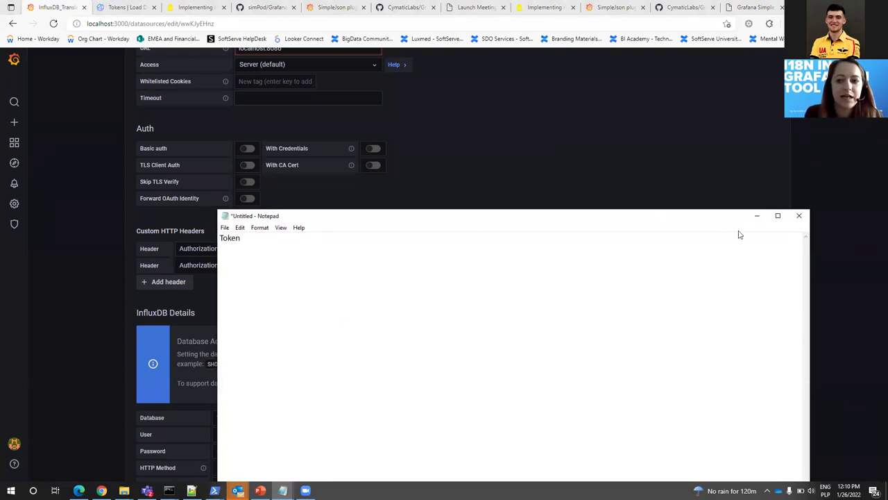
pyautogui.click(757, 217)
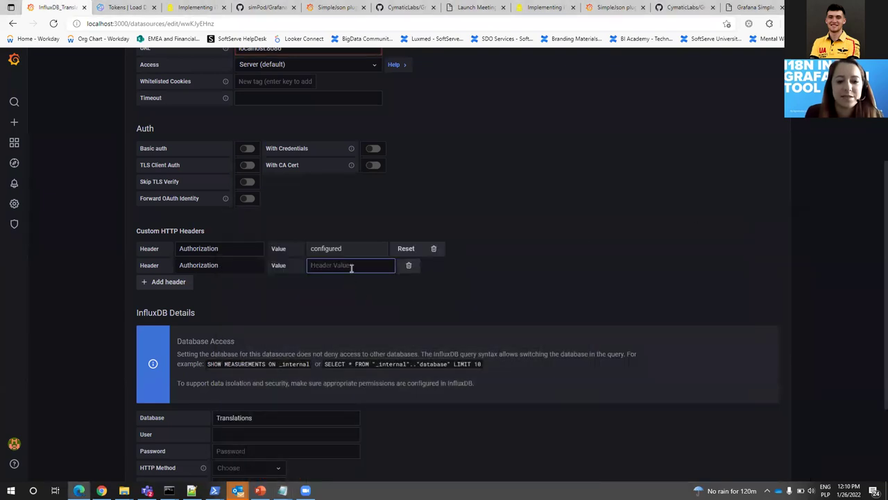
# - Set the new Authorization header's value to Token followed by the copied API token, and delete the previously configured Authorization header
pyautogui.write('Token')
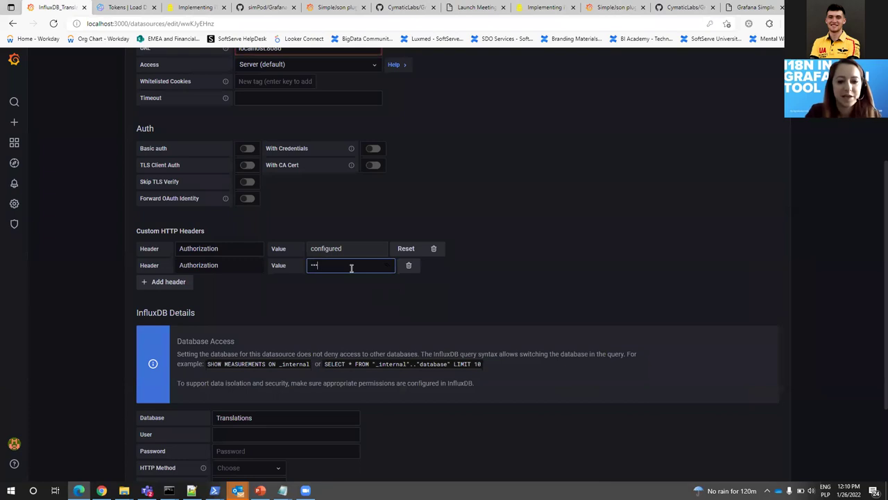
pyautogui.hotkey('ctrl', 'v')
pyautogui.click(343, 312)
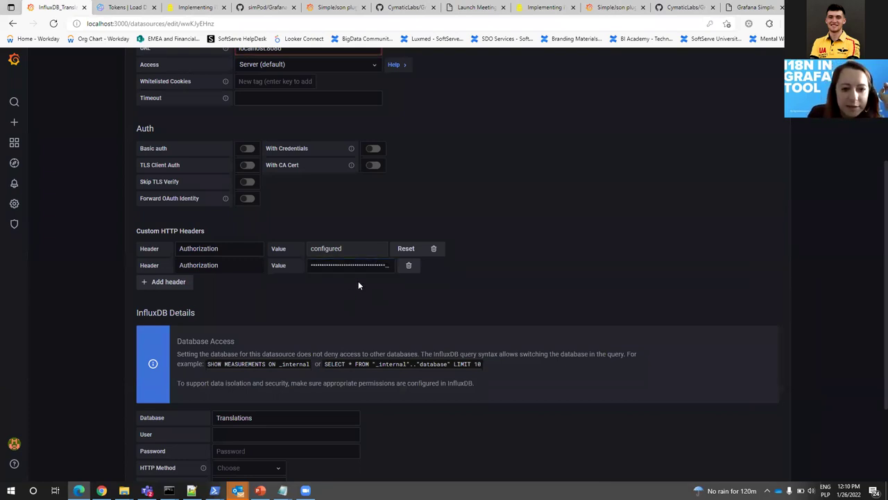
pyautogui.click(435, 250)
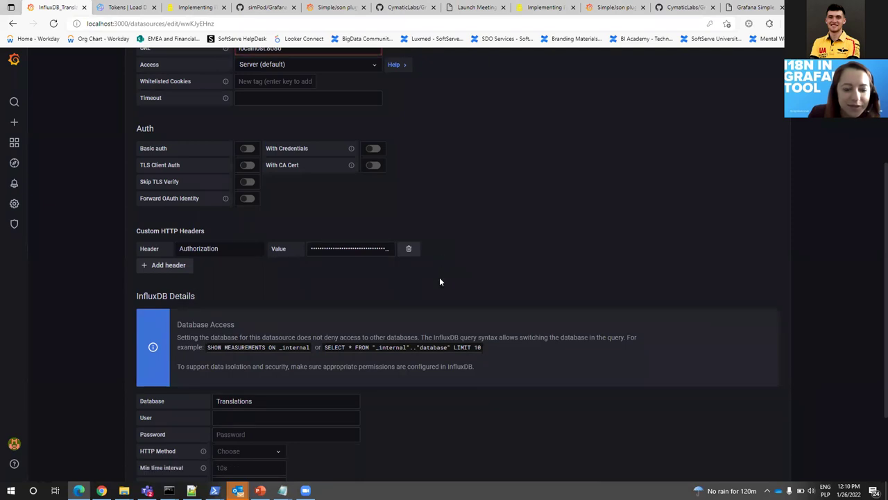
# - Leave the InfluxDB_Translations settings without saving and add a new InfluxDB data source named InfluxDB_test
pyautogui.scroll(3, 437, 293)
pyautogui.click(186, 74)
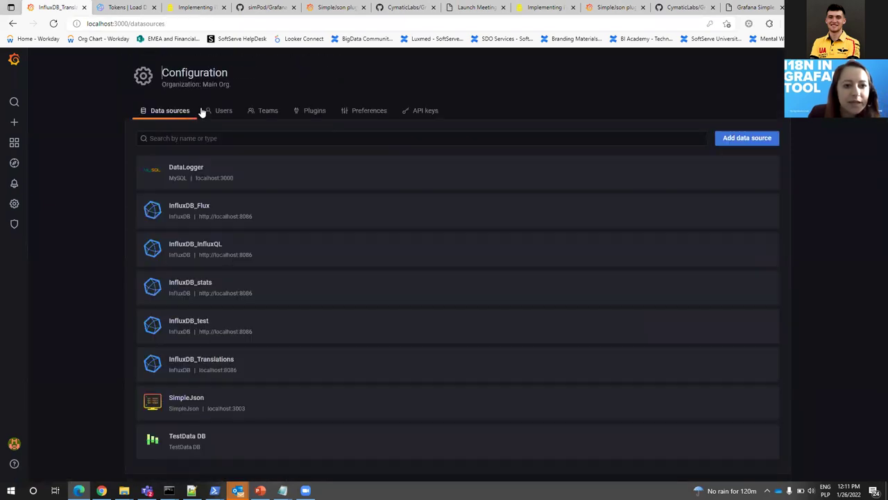
pyautogui.click(727, 139)
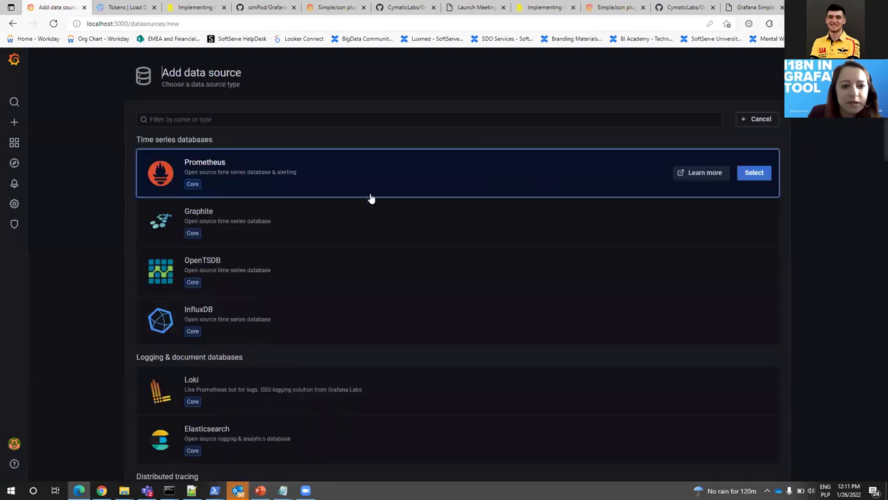
pyautogui.click(324, 324)
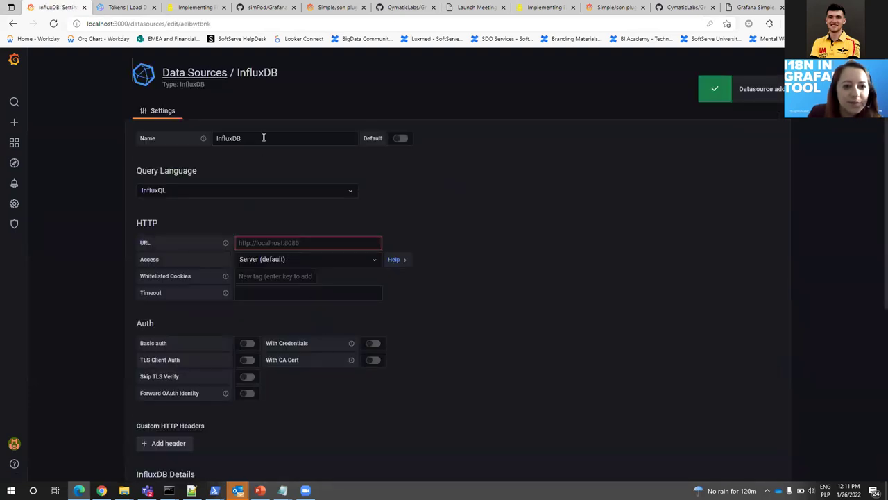
pyautogui.click(263, 138)
pyautogui.write('_test')
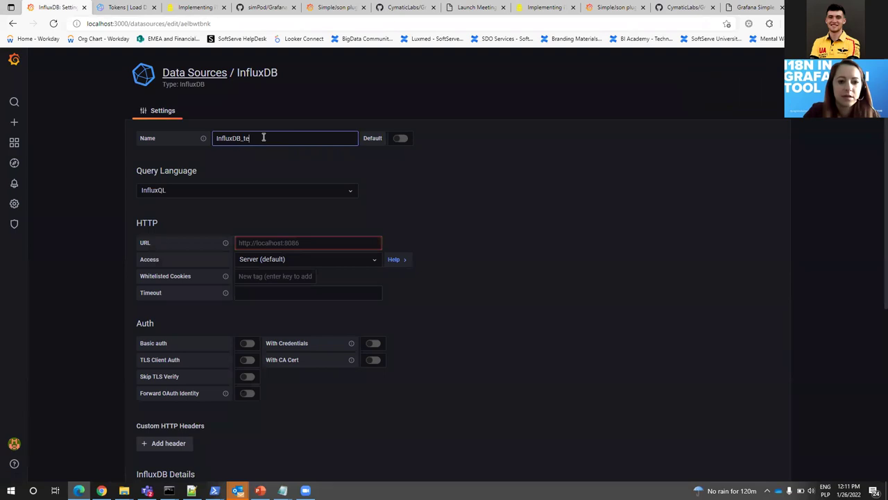
# - Set the URL of the InfluxDB_test data source to localhost:8086
pyautogui.click(252, 242)
pyautogui.write('localho')
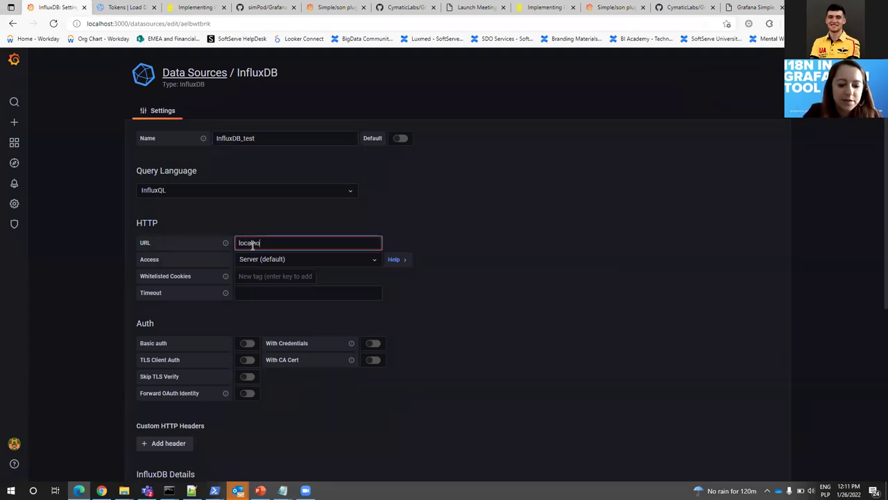
pyautogui.write('st:8086')
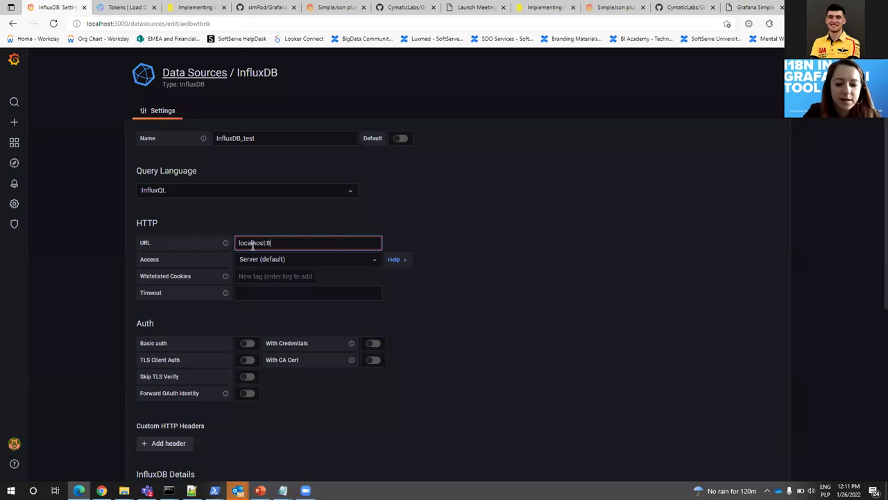
pyautogui.click(503, 379)
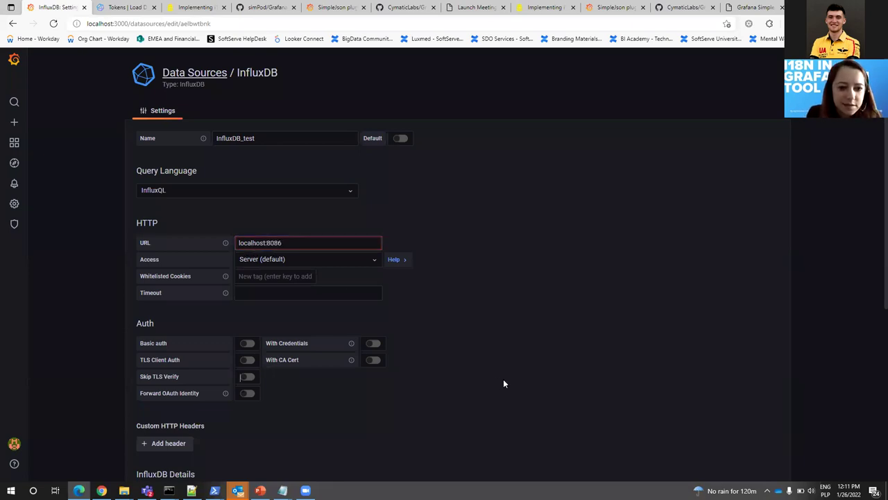
pyautogui.click(240, 247)
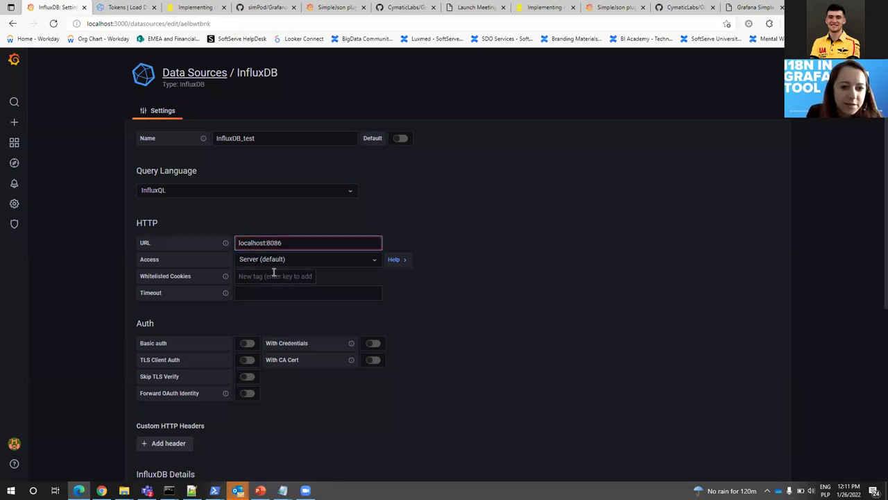
# - Add a custom HTTP header named Authorization to InfluxDB_test, with the value Token followed by the copied API token
pyautogui.scroll(-3, 321, 293)
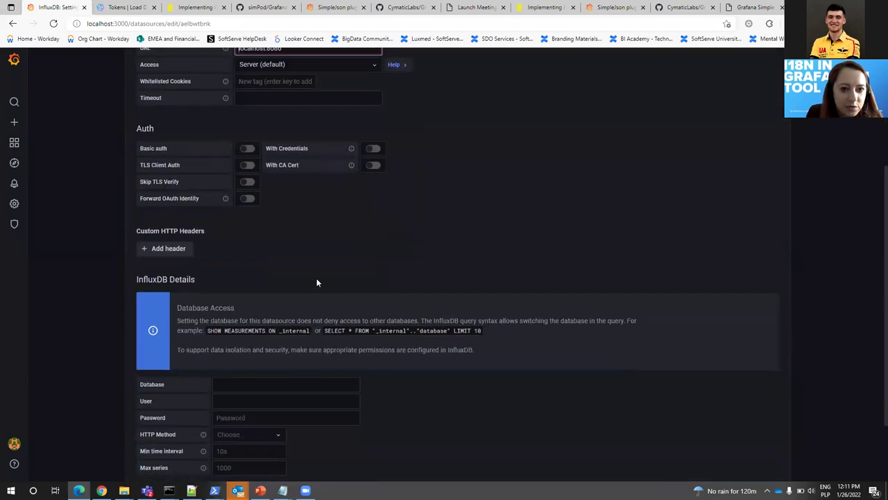
pyautogui.scroll(1, 317, 282)
pyautogui.scroll(-2, 299, 283)
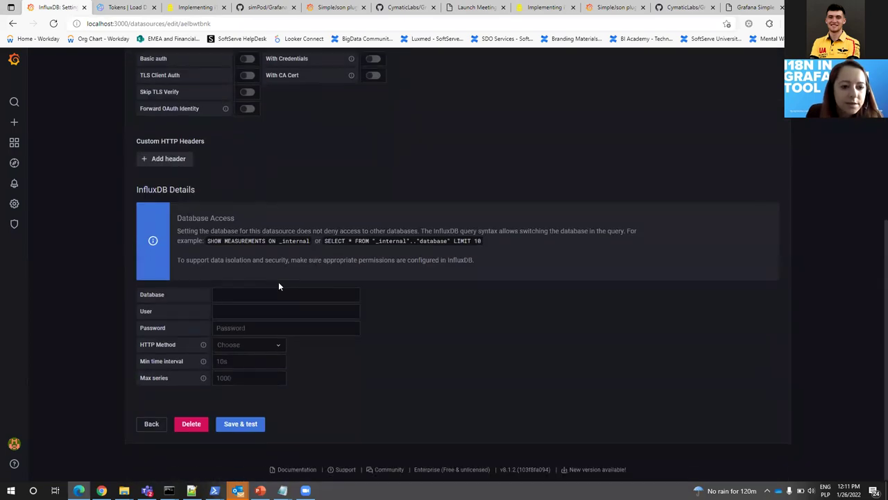
pyautogui.click(160, 159)
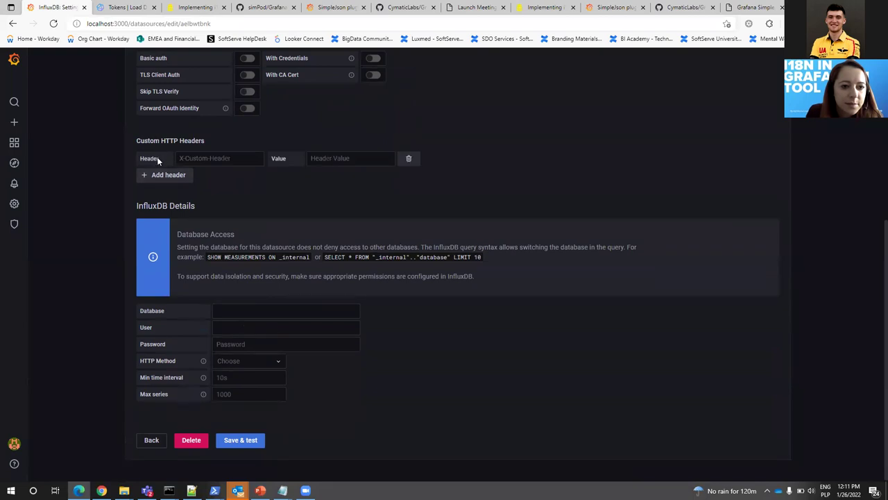
pyautogui.click(201, 159)
pyautogui.write('A')
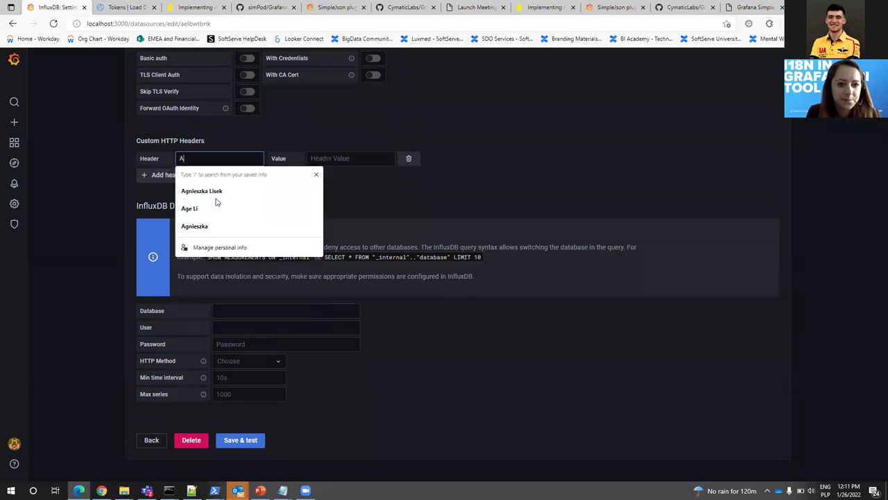
pyautogui.write('ut')
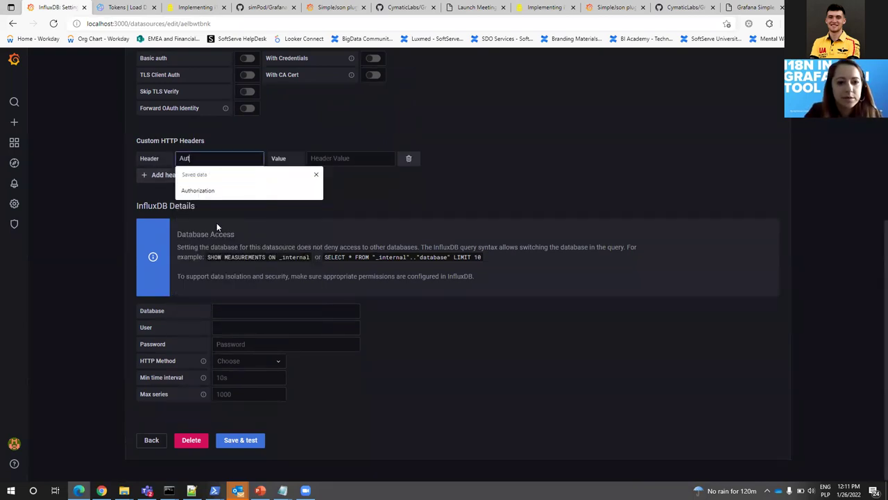
pyautogui.click(255, 193)
pyautogui.click(317, 157)
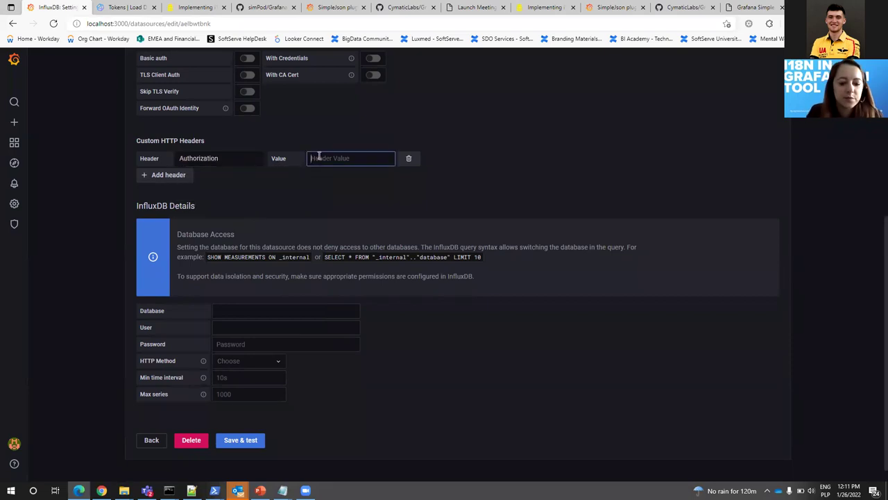
pyautogui.write('Toke')
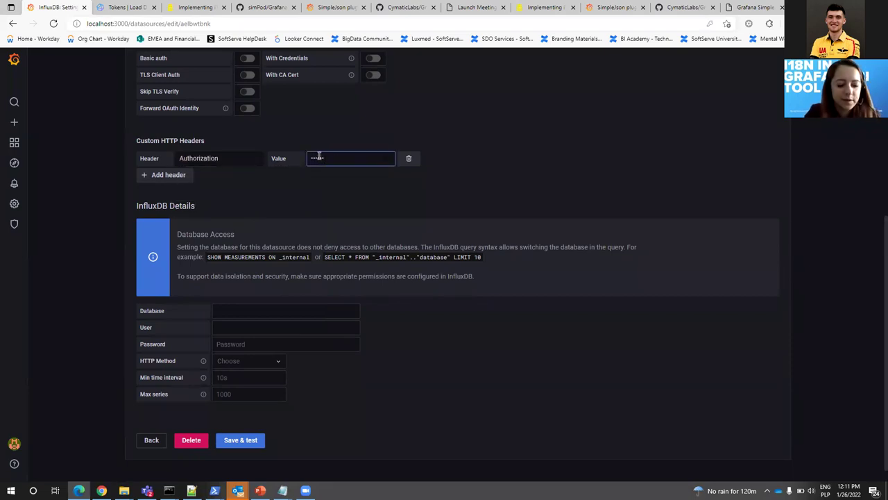
pyautogui.hotkey('ctrl', 'v')
pyautogui.click(310, 191)
# - Set the InfluxDB_test database to Translations, then save and test the data source
pyautogui.click(282, 309)
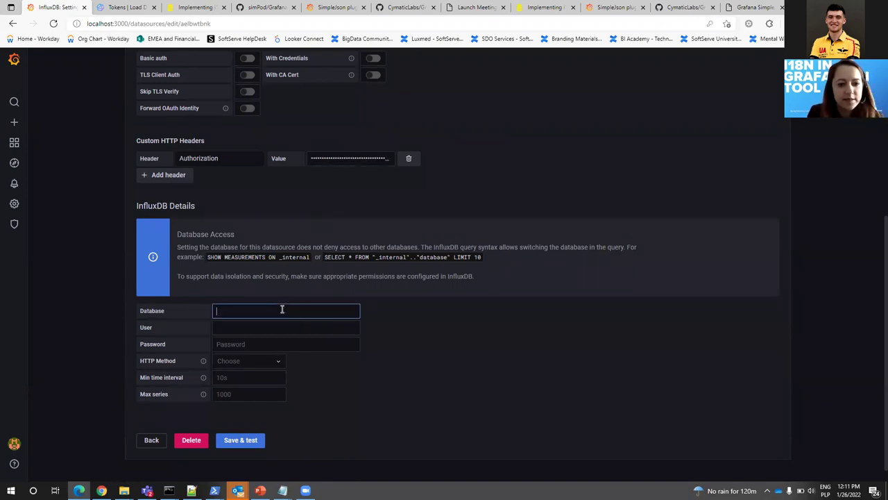
pyautogui.write('Translations')
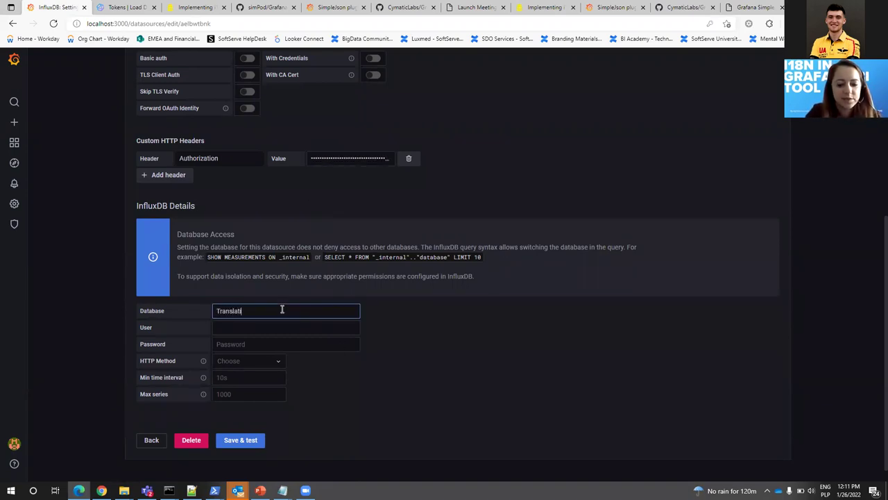
pyautogui.click(298, 424)
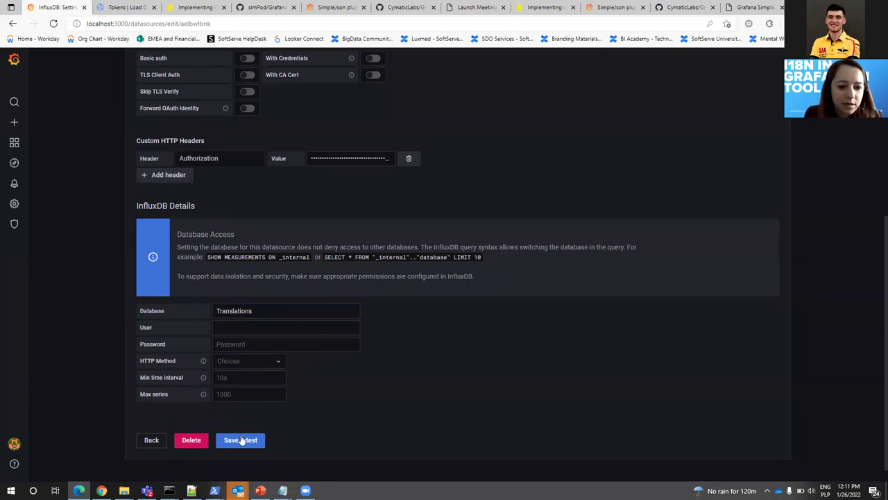
pyautogui.scroll(4, 378, 361)
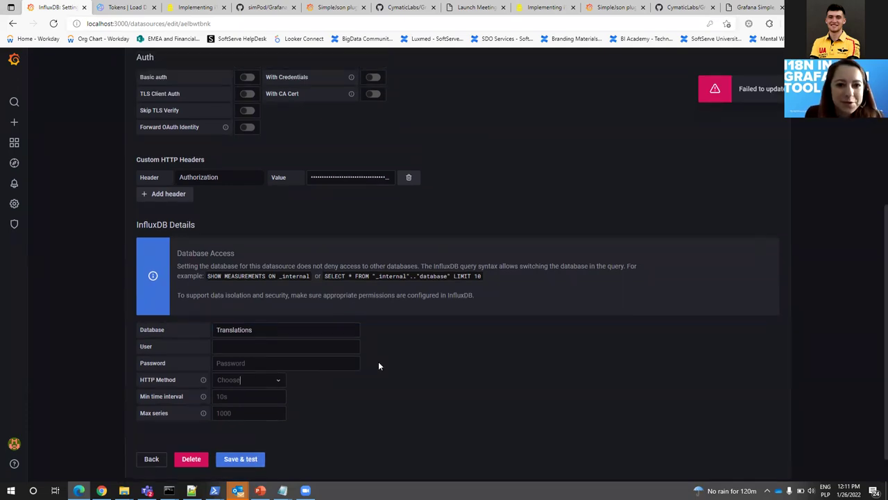
pyautogui.click(243, 244)
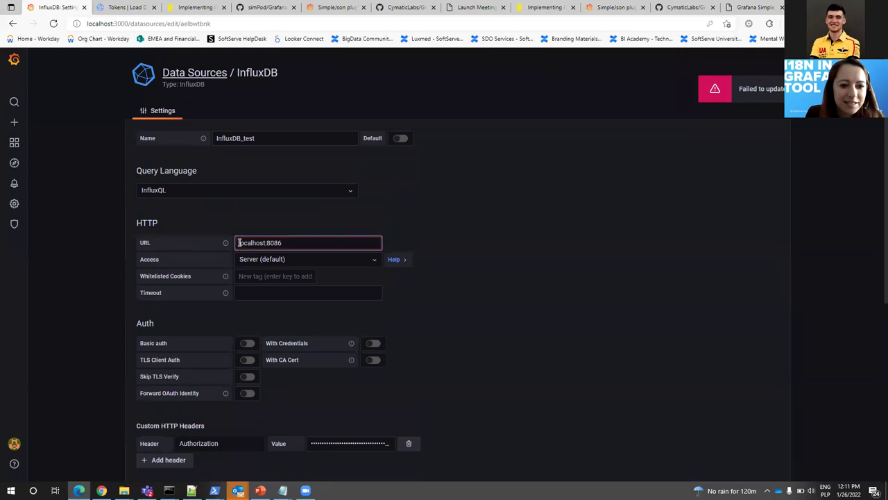
pyautogui.write('http:')
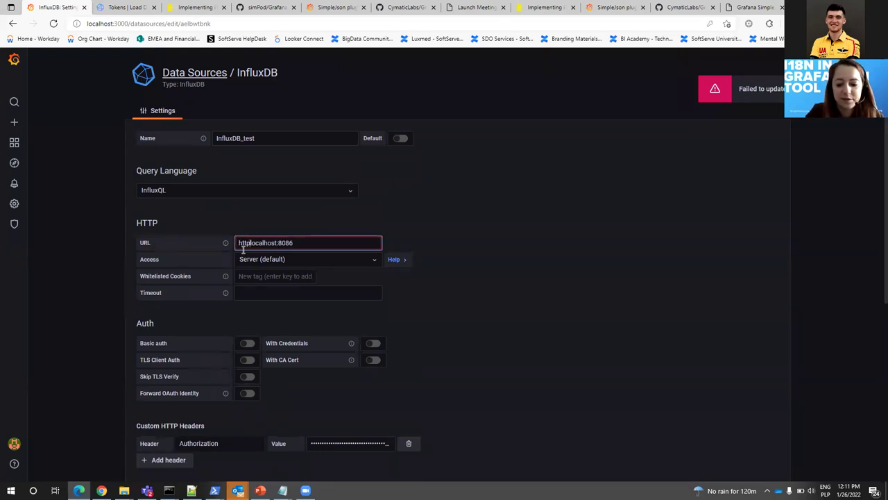
pyautogui.write('//')
pyautogui.click(464, 379)
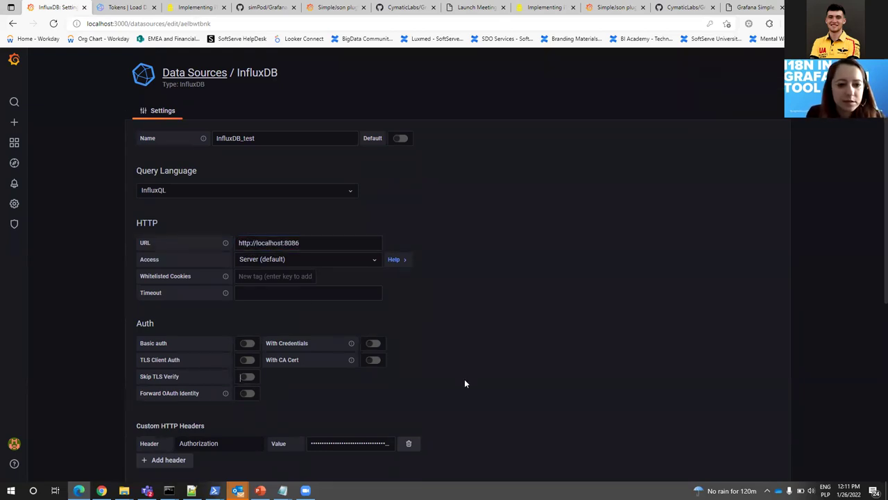
pyautogui.scroll(-4, 464, 379)
pyautogui.click(229, 425)
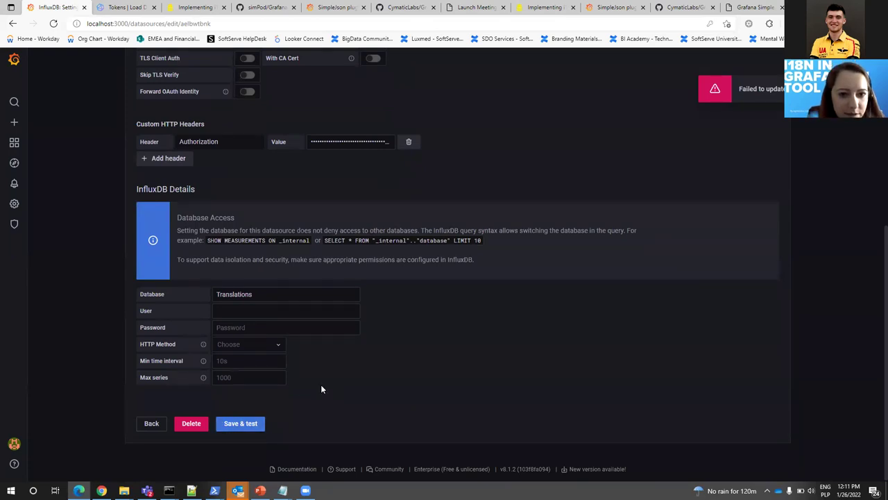
# - Clear the Authorization header's value and copy the API token again from the InfluxDB token details
pyautogui.scroll(2, 321, 388)
pyautogui.scroll(2, 328, 340)
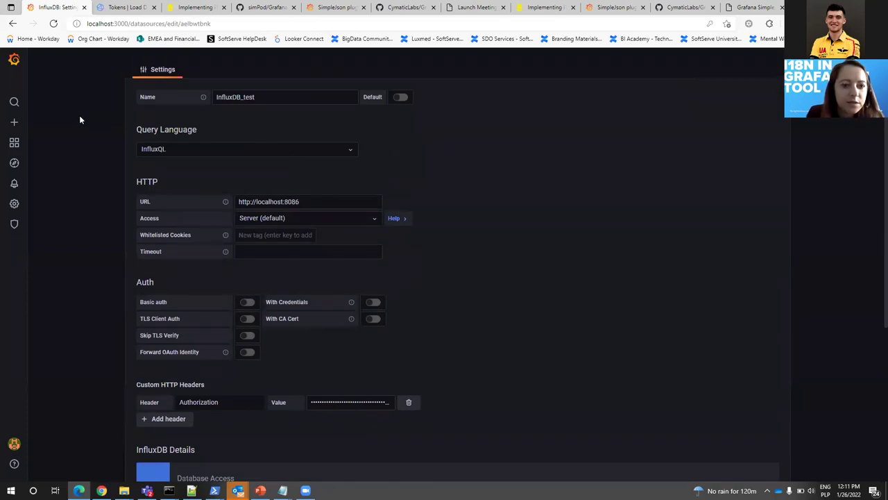
pyautogui.scroll(-2, 167, 195)
pyautogui.hotkey('ctrl', 'a')
pyautogui.press('BackSpace')
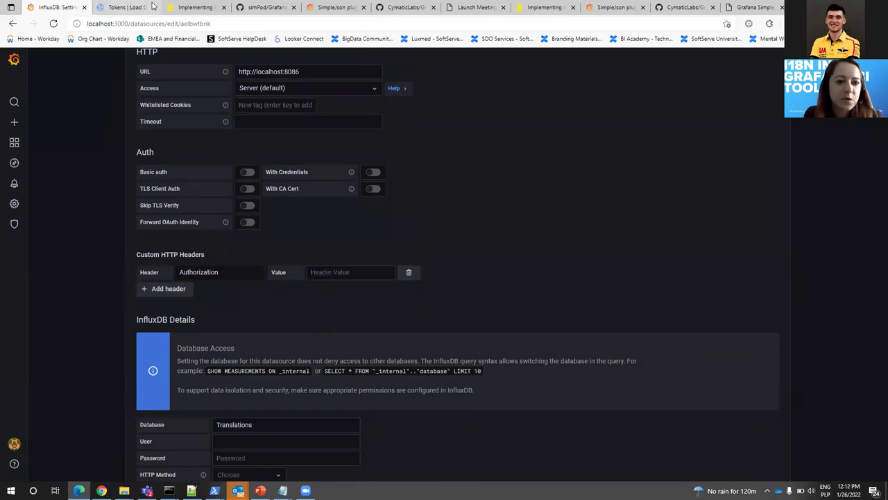
pyautogui.click(152, 7)
pyautogui.click(136, 222)
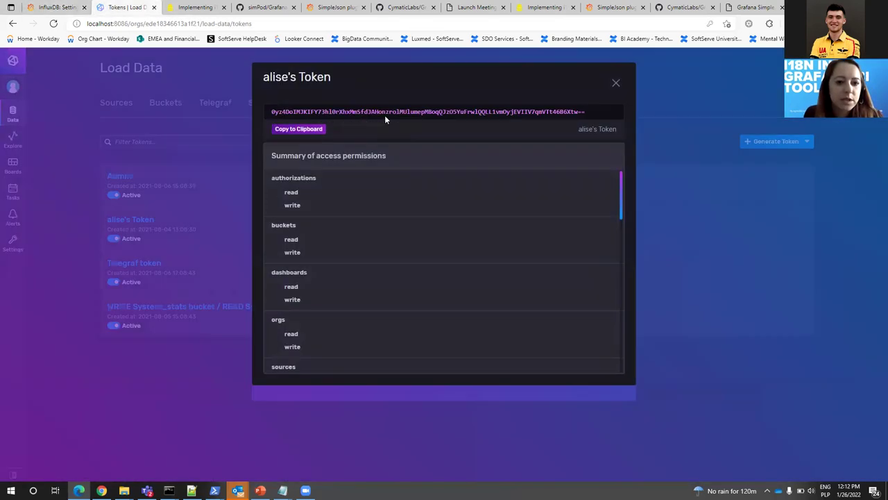
pyautogui.click(302, 130)
# - Set the Authorization header's value to Token followed by the copied API token, then save and test InfluxDB_test
pyautogui.click(56, 7)
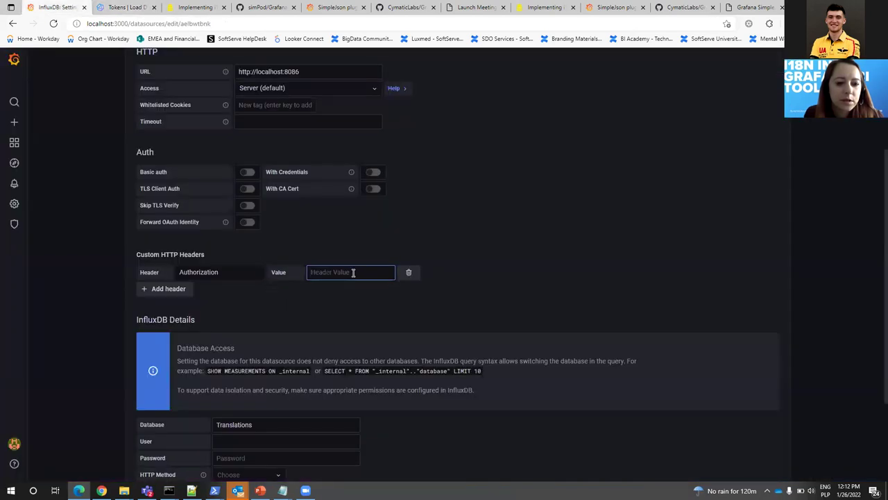
pyautogui.hotkey('ctrl', 'v')
pyautogui.write('oke')
pyautogui.hotkey('ctrl', 'v')
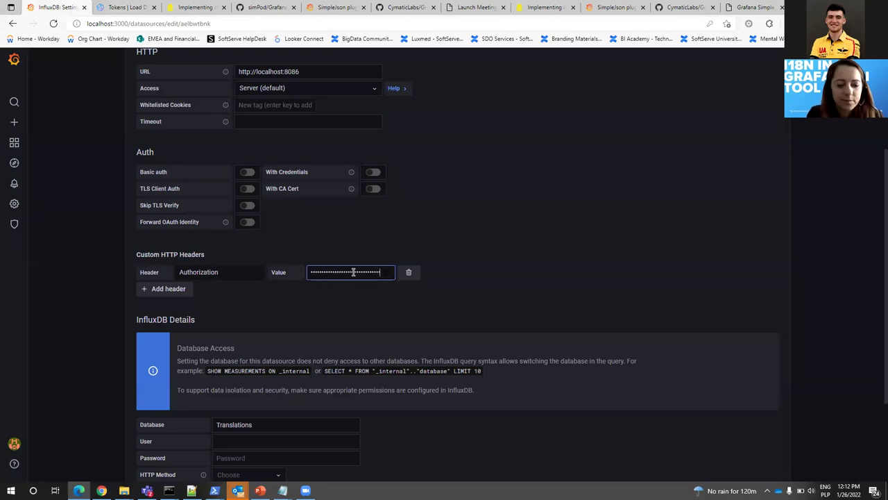
pyautogui.click(527, 349)
pyautogui.scroll(-2, 523, 351)
pyautogui.click(257, 430)
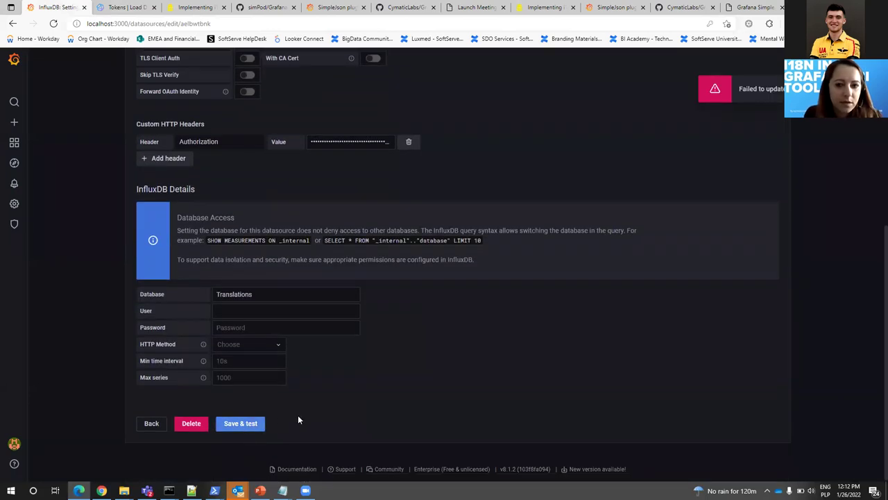
# - Open the existing InfluxDB_Translations data source and review its URL, Authorization header and database settings for comparison
pyautogui.scroll(5, 333, 341)
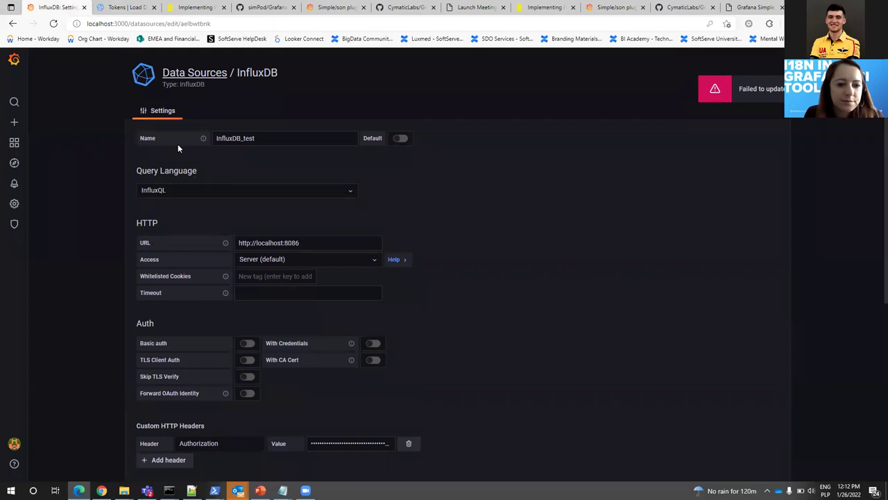
pyautogui.click(168, 73)
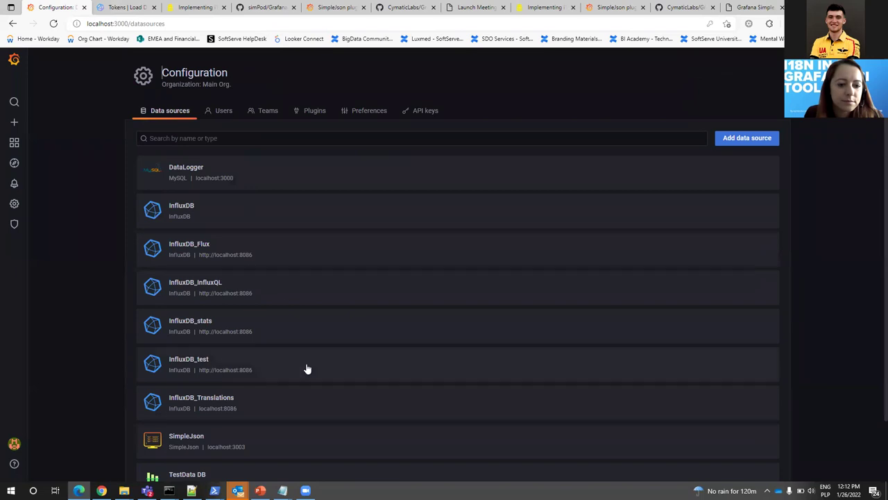
pyautogui.click(303, 399)
pyautogui.scroll(-3, 304, 396)
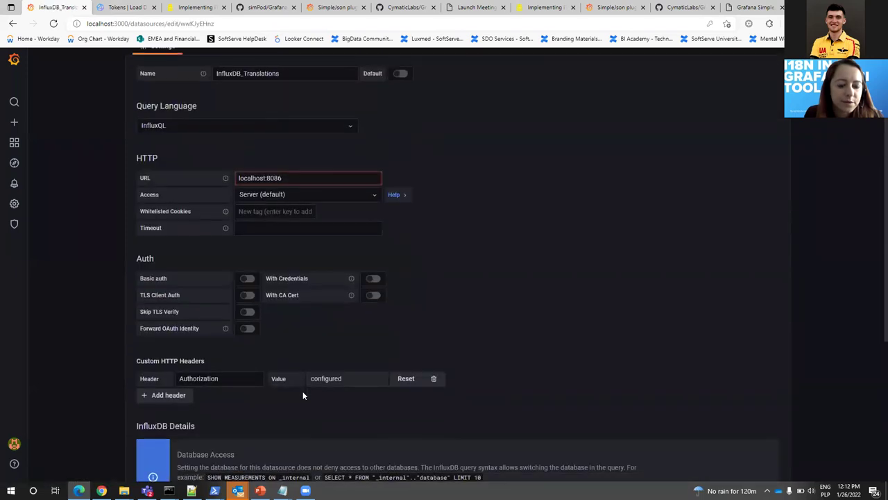
pyautogui.scroll(-2, 302, 396)
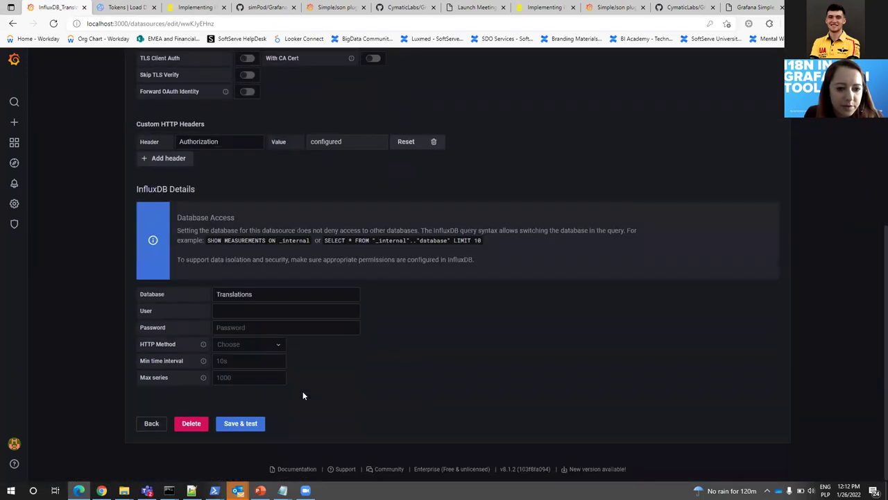
pyautogui.click(252, 294)
pyautogui.scroll(1, 259, 294)
pyautogui.scroll(2, 259, 295)
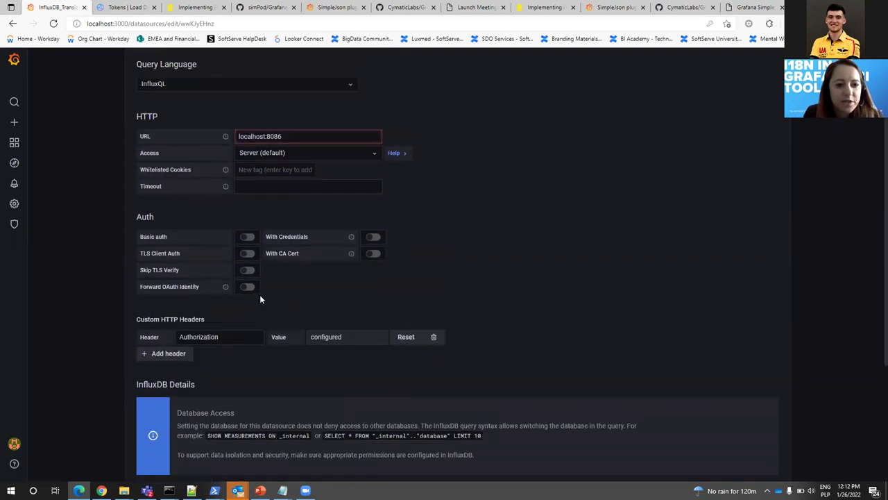
pyautogui.scroll(2, 292, 307)
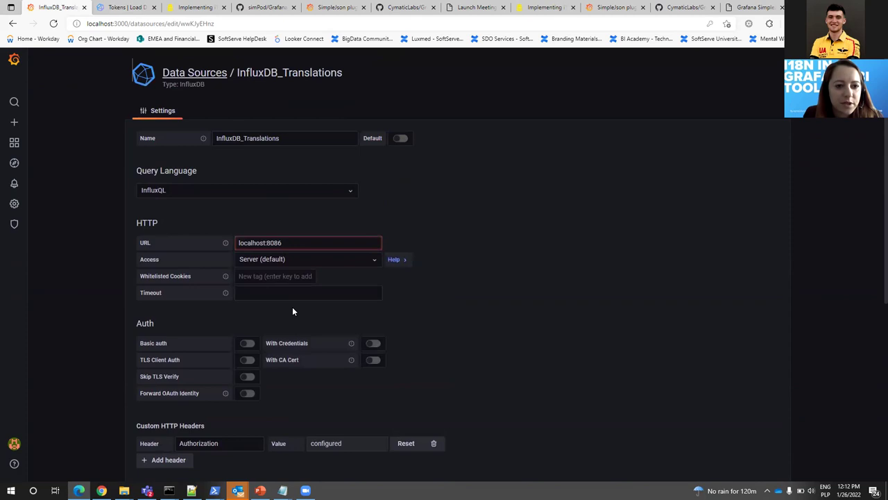
# - Open the saved InfluxDB_test data source from the list and re-enter Translations as its database
pyautogui.click(189, 72)
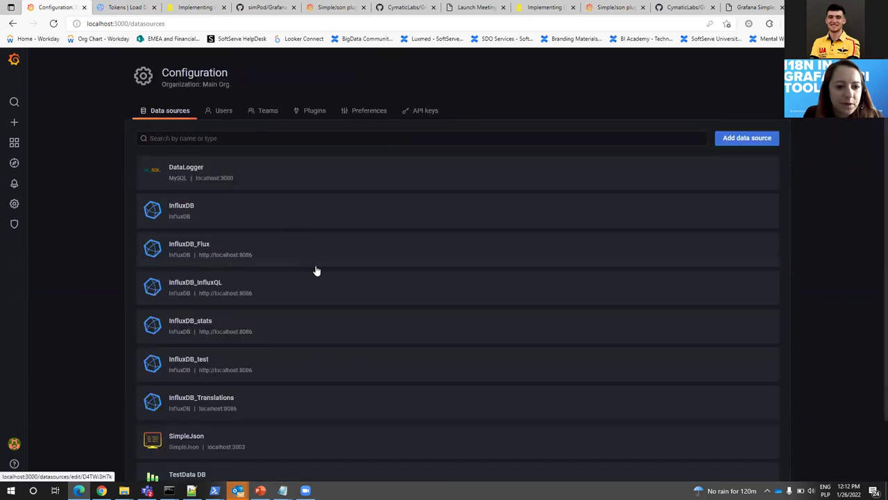
pyautogui.click(334, 370)
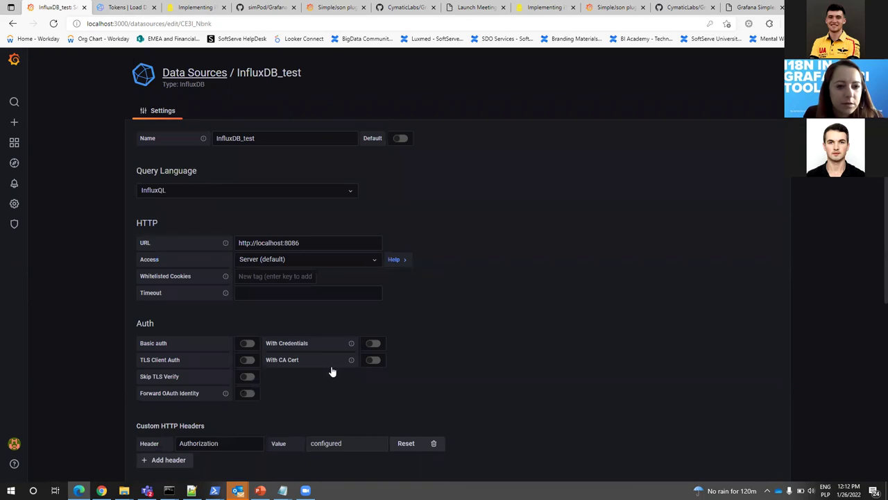
pyautogui.scroll(-1, 330, 372)
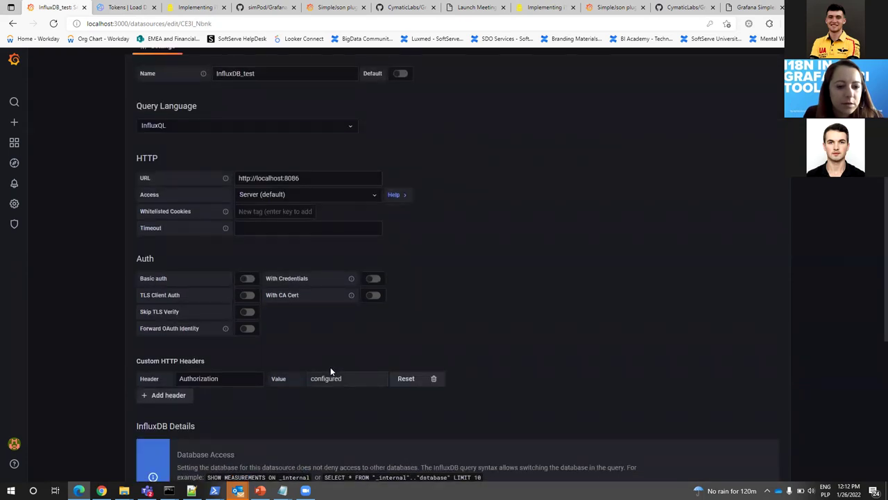
pyautogui.scroll(-2, 330, 372)
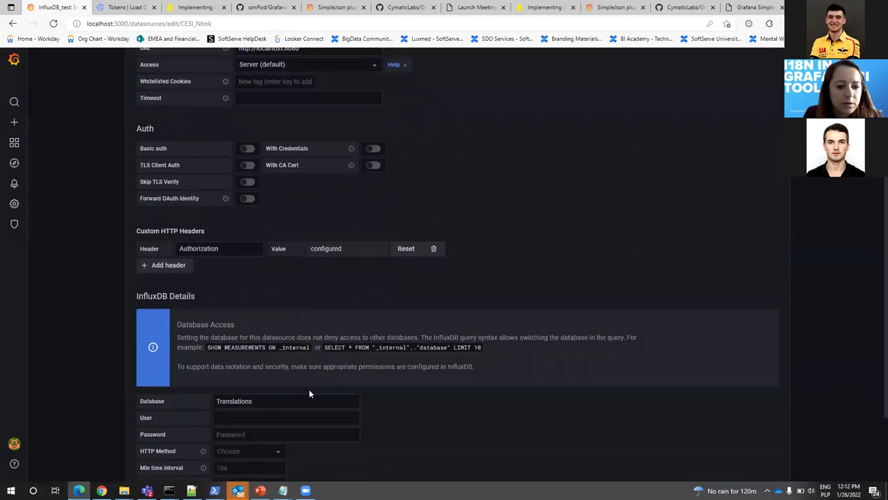
pyautogui.moveTo(299, 400); pyautogui.dragTo(205, 402)
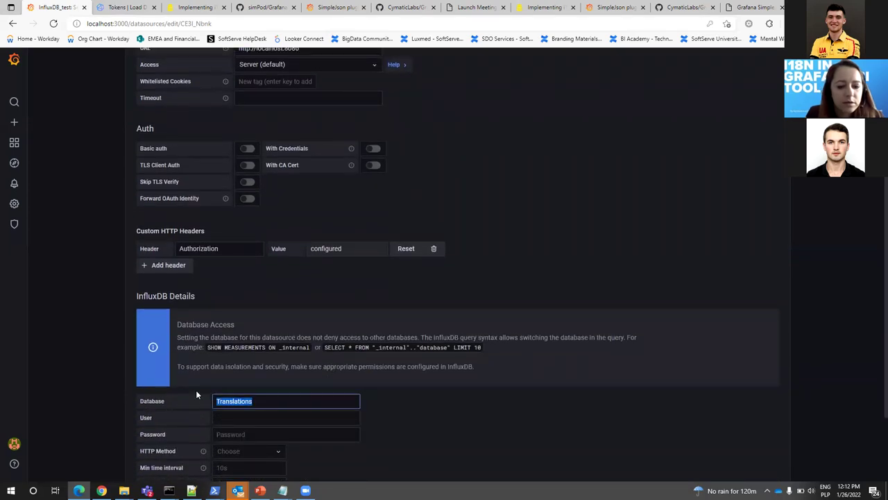
pyautogui.write('Translations')
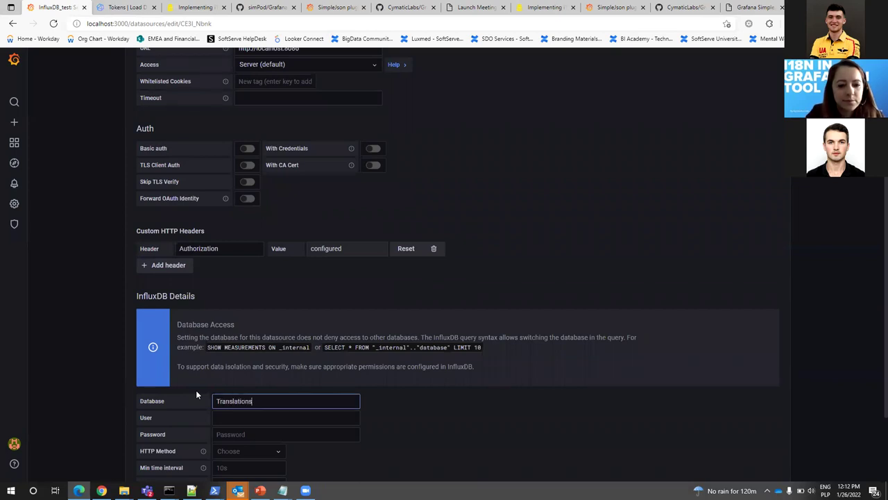
pyautogui.click(431, 407)
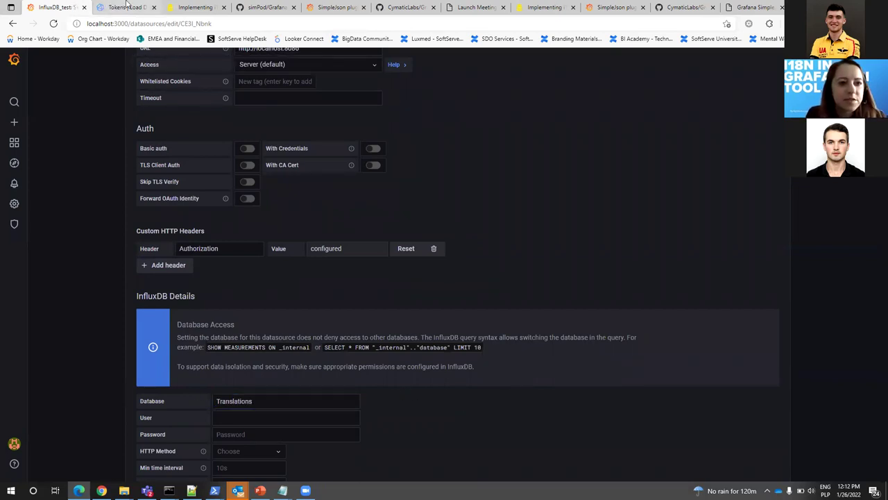
# - Check the port in the InfluxDB page address, then save and test the InfluxDB_test data source
pyautogui.click(127, 7)
pyautogui.doubleClick(122, 23)
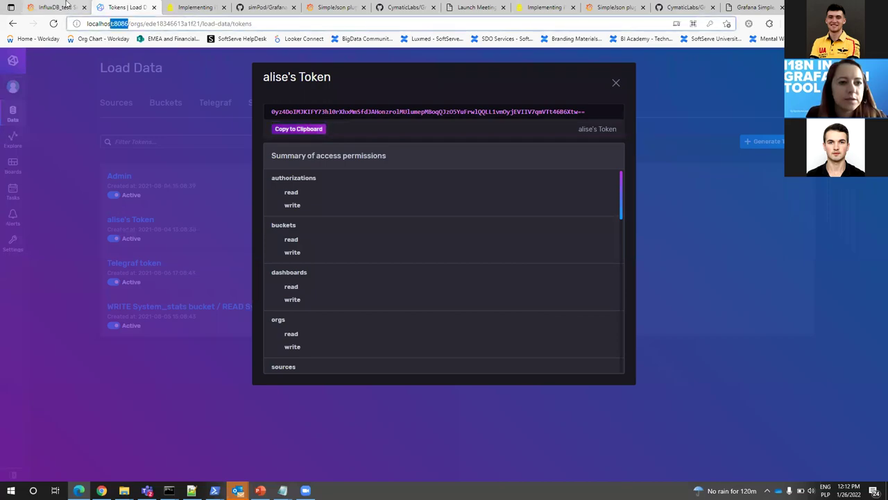
pyautogui.click(54, 7)
pyautogui.scroll(-3, 448, 343)
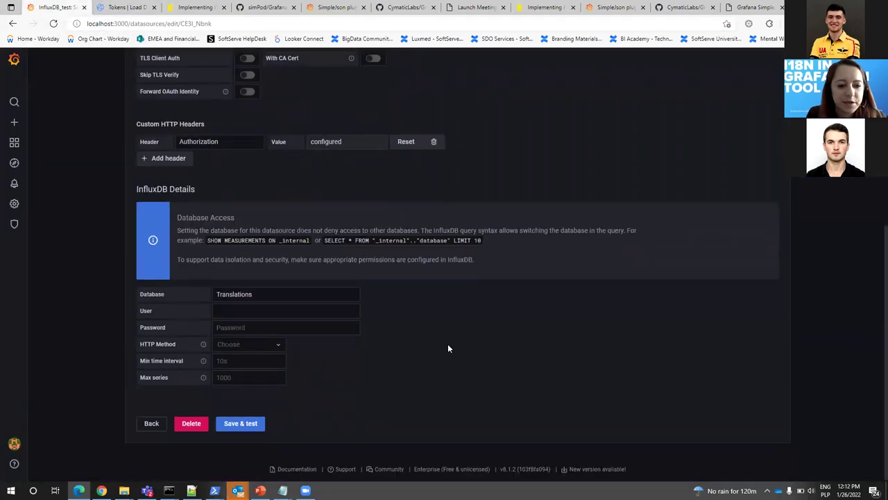
pyautogui.click(258, 425)
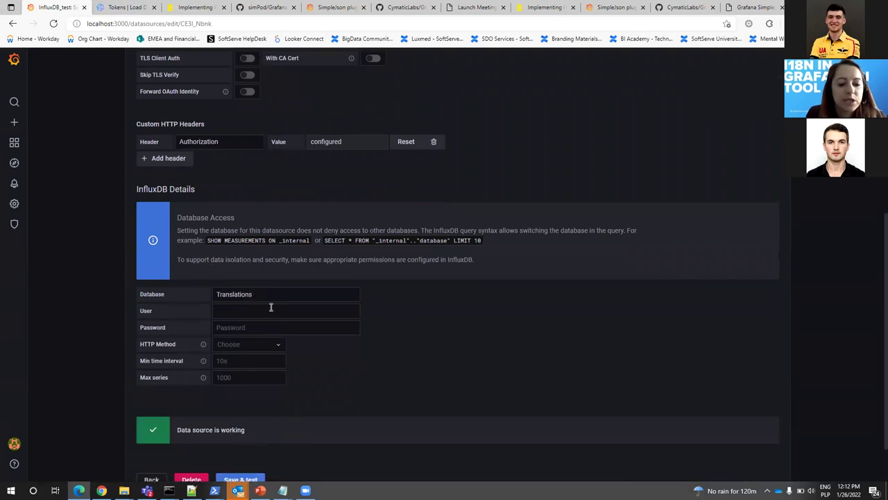
# - Compare the InfluxDB_test database name with the database-to-bucket mapping on slide 17 of the Grafana I18N 2.0 presentation
pyautogui.click(260, 490)
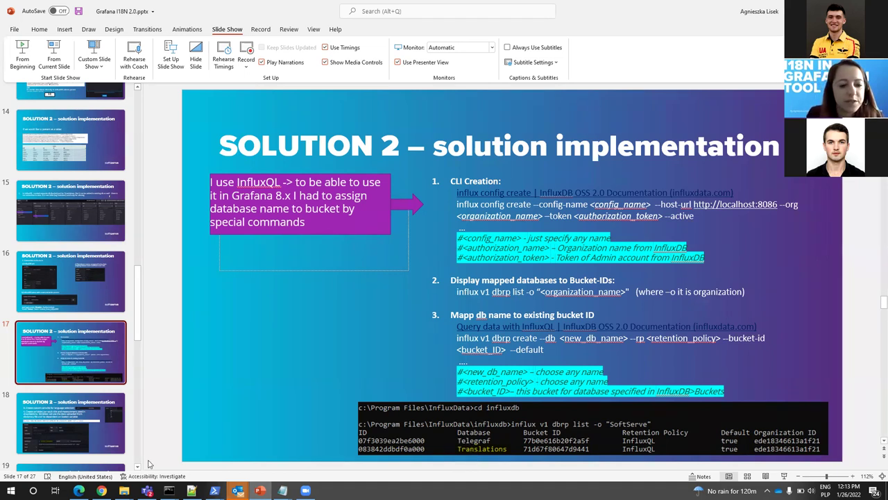
pyautogui.moveTo(101, 491)
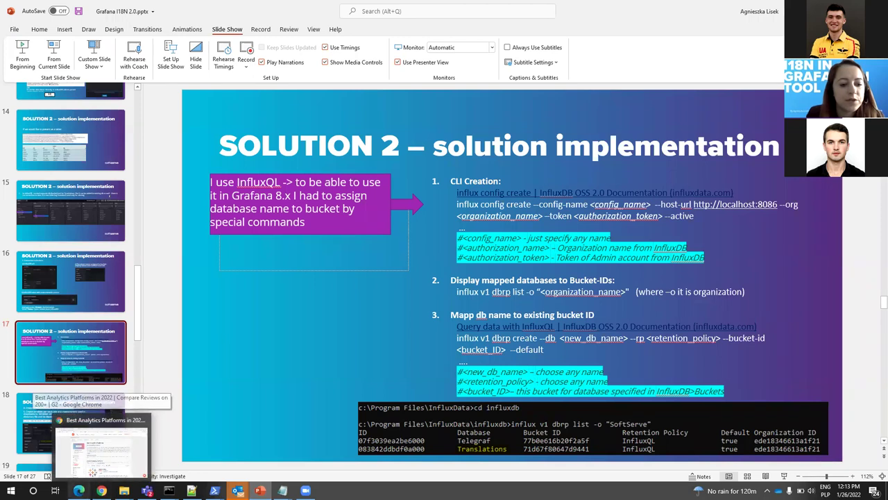
pyautogui.click(102, 447)
pyautogui.moveTo(267, 297); pyautogui.dragTo(214, 295)
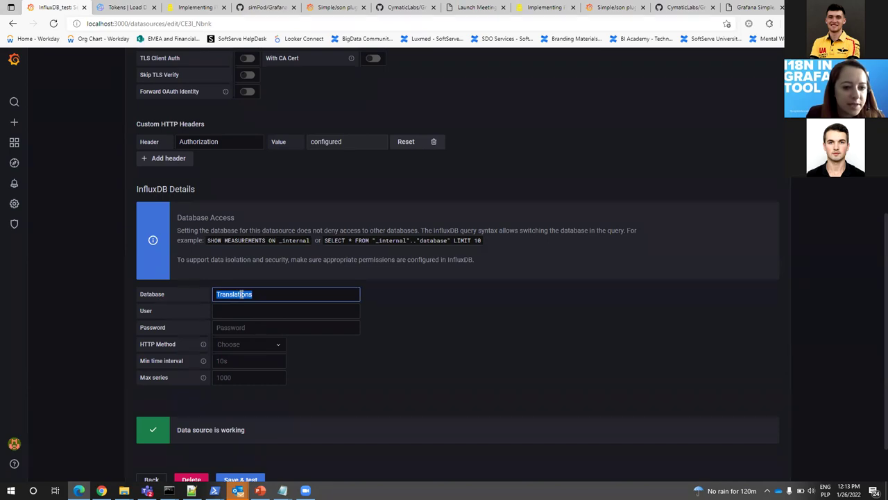
pyautogui.hotkey('alt', 'Tab')
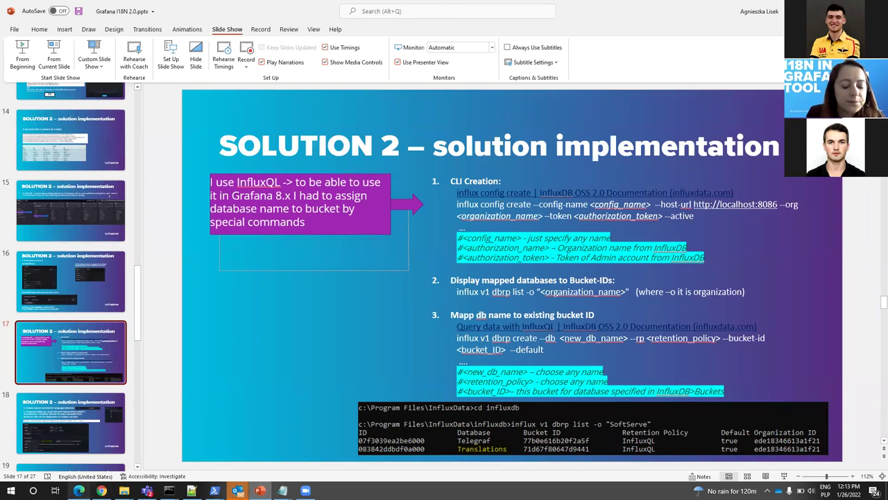
pyautogui.click(78, 491)
pyautogui.click(267, 294)
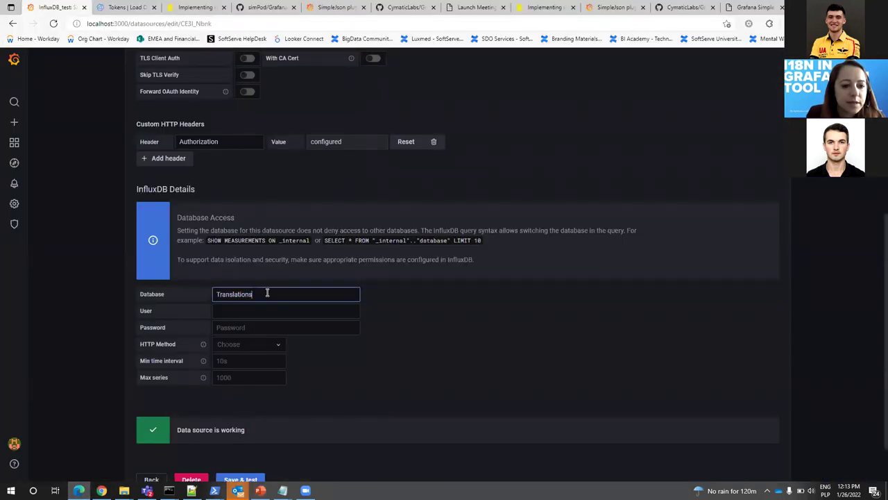
# - Review the query language choices and remaining settings of the InfluxDB_test data source without changing them
pyautogui.scroll(4, 267, 293)
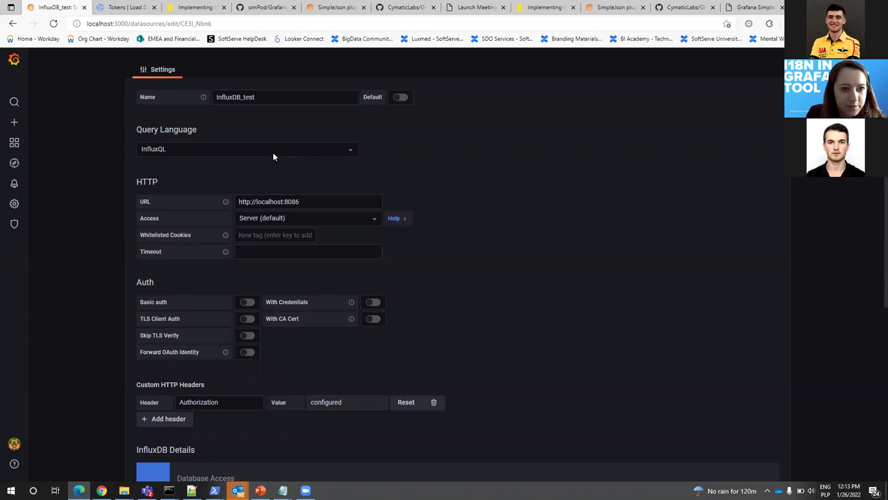
pyautogui.click(272, 152)
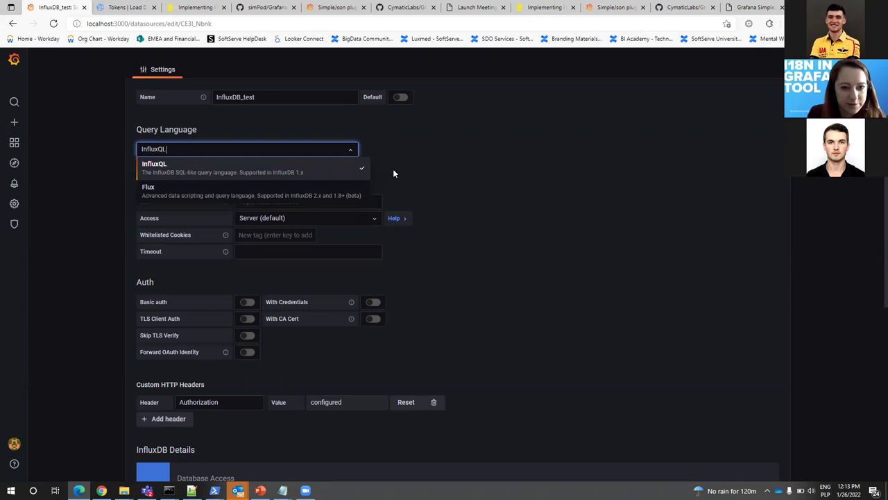
pyautogui.click(472, 262)
pyautogui.scroll(-4, 456, 359)
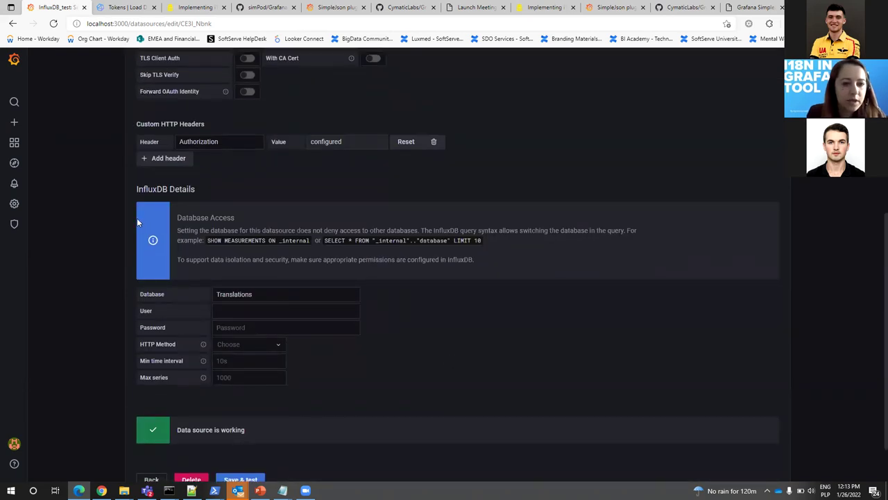
pyautogui.scroll(5, 137, 218)
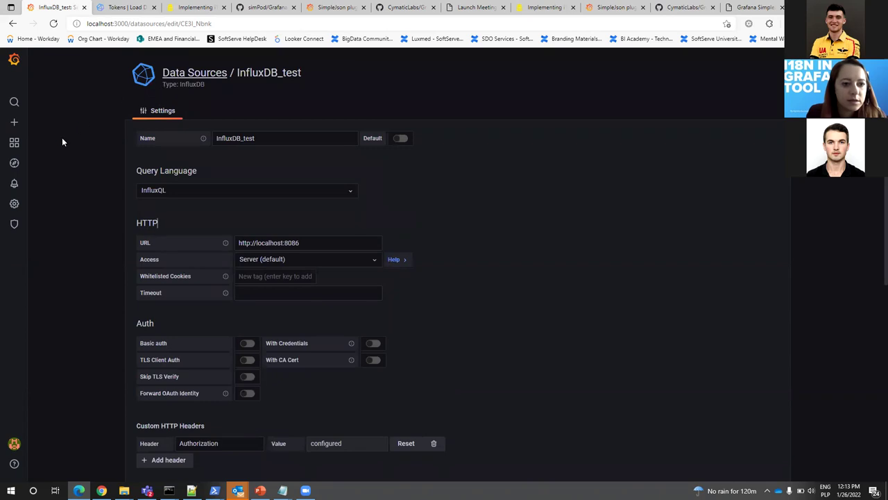
# - Browse the dashboard list, then view the InfluxDB_Translations data source in Explore and its time range choices
pyautogui.moveTo(13, 142)
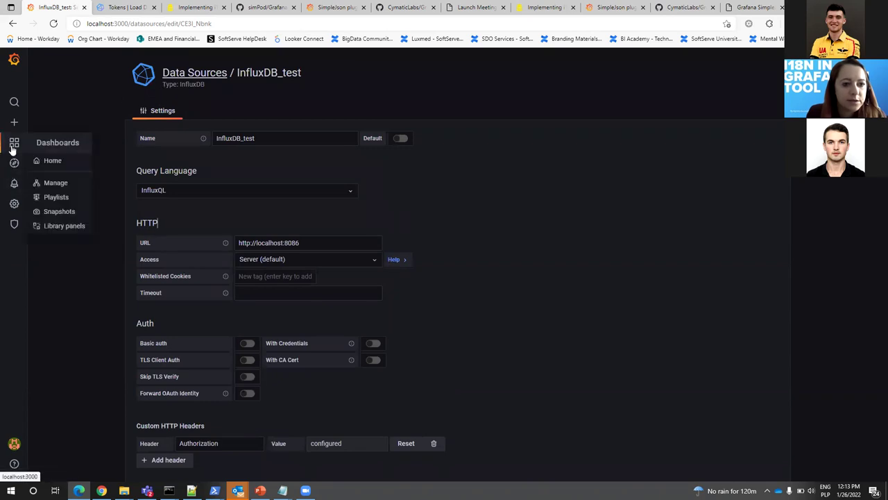
pyautogui.click(57, 183)
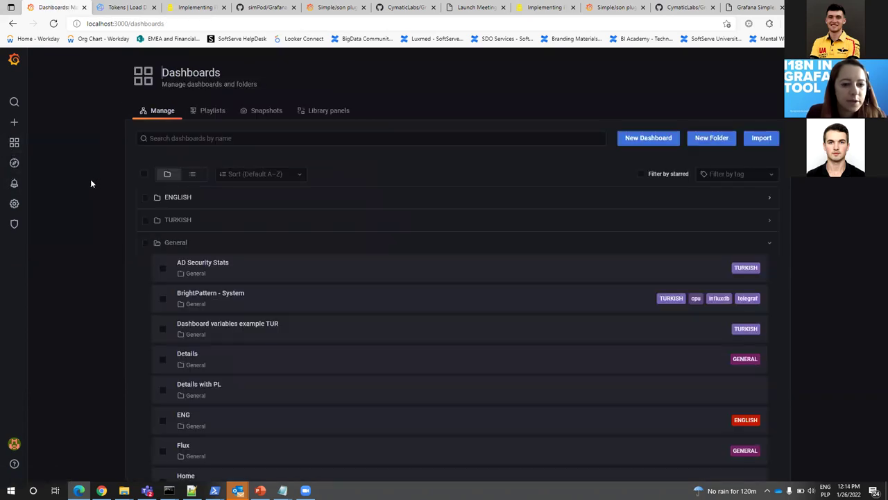
pyautogui.scroll(-2, 382, 277)
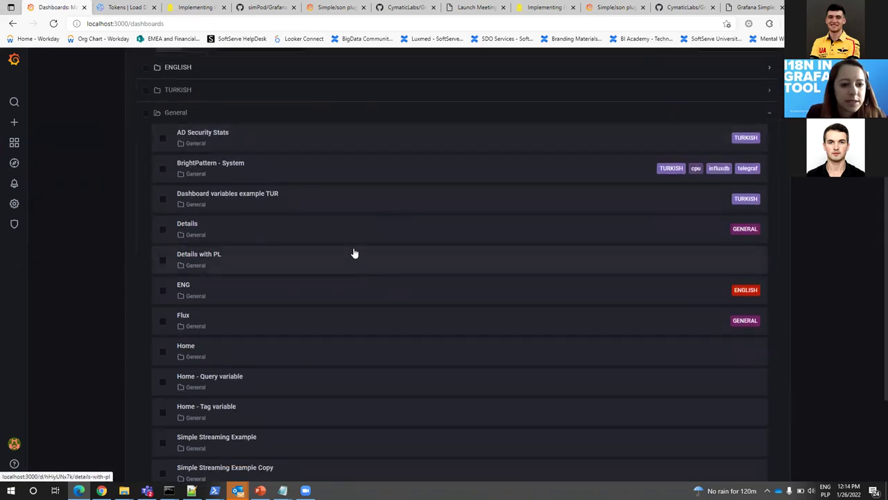
pyautogui.moveTo(14, 145)
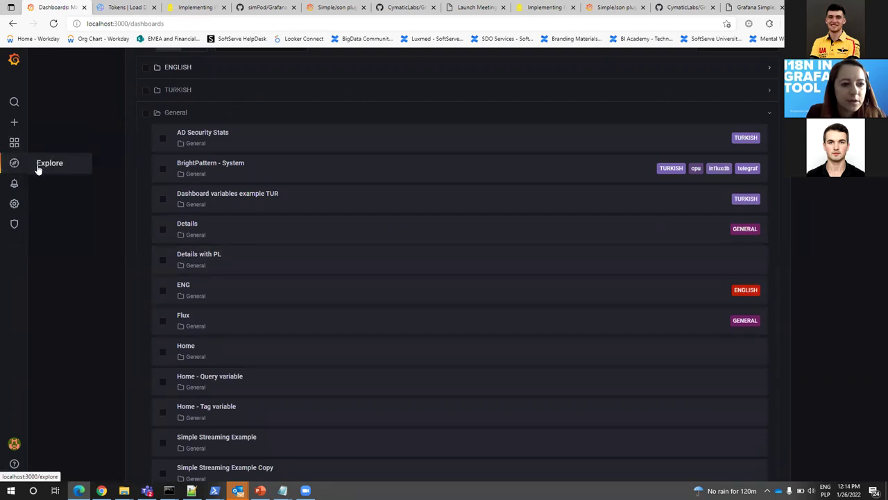
pyautogui.click(37, 168)
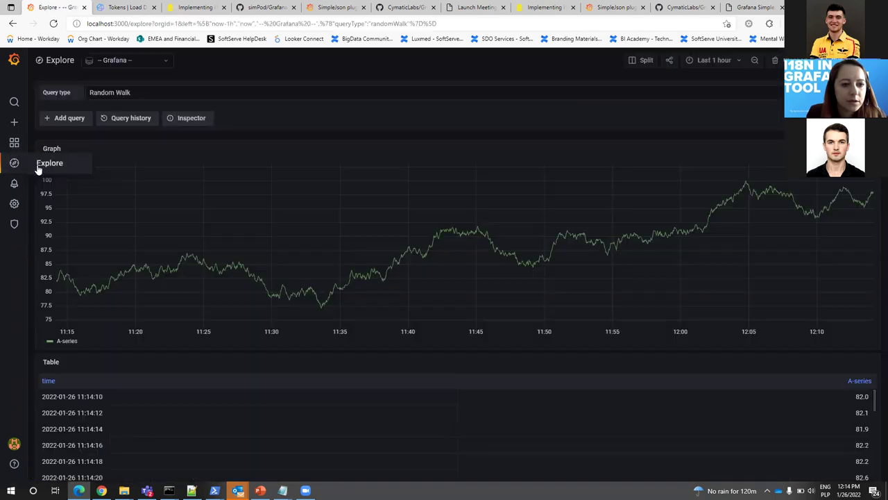
pyautogui.click(127, 62)
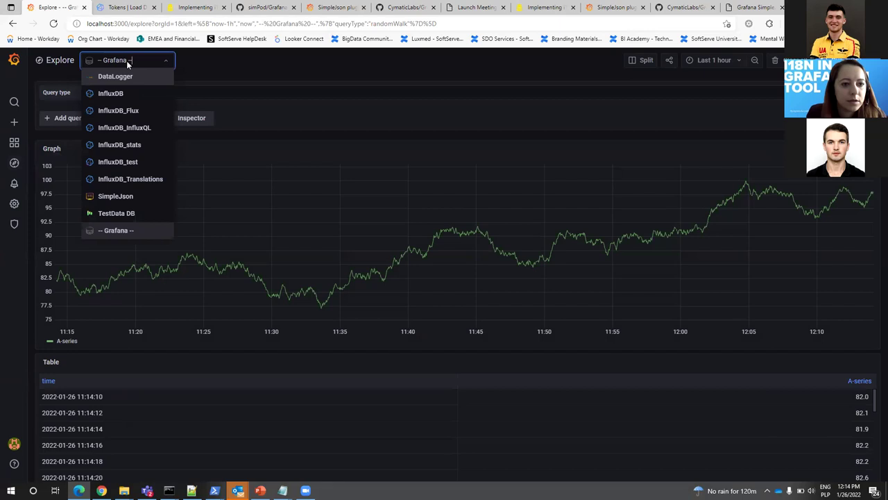
pyautogui.click(144, 180)
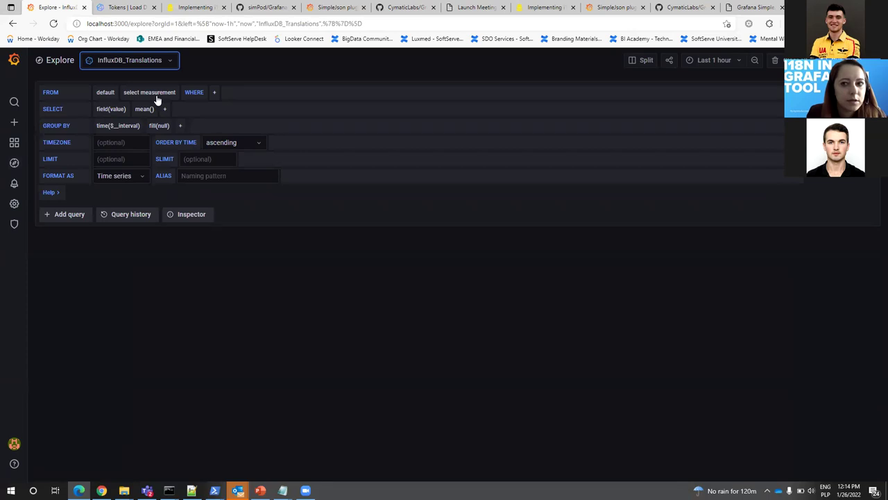
pyautogui.click(716, 62)
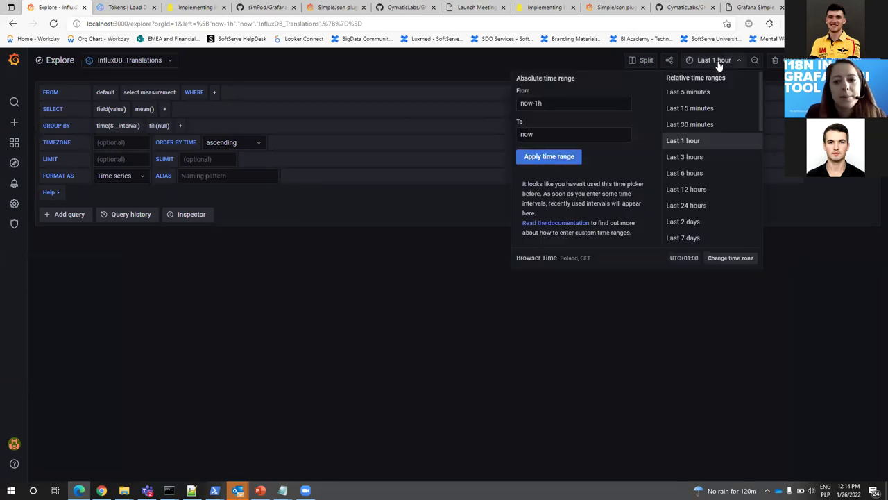
# - Open the Translations_ENG dashboard from the General folder
pyautogui.moveTo(13, 142)
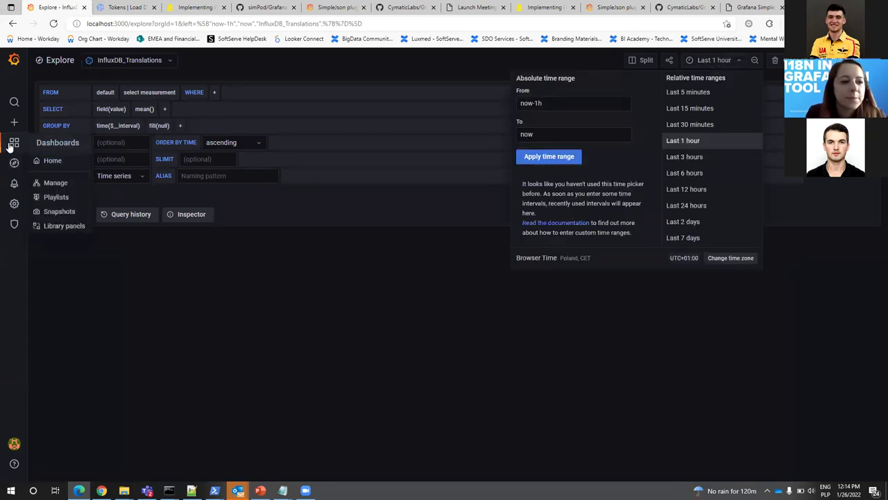
pyautogui.click(56, 183)
pyautogui.scroll(-3, 271, 268)
pyautogui.scroll(3, 272, 268)
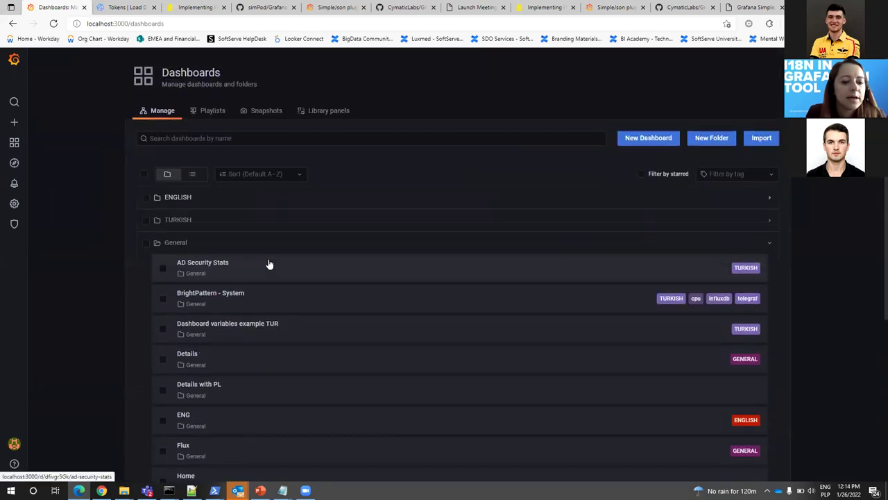
pyautogui.scroll(-4, 269, 263)
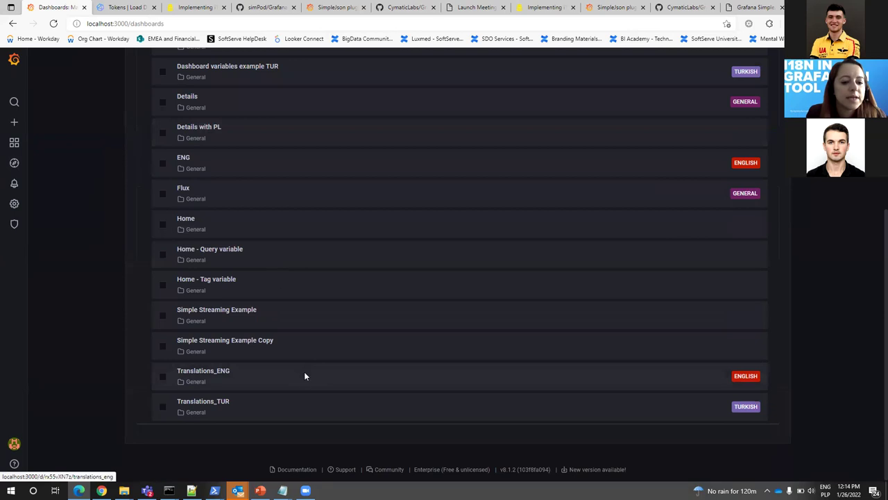
pyautogui.click(303, 372)
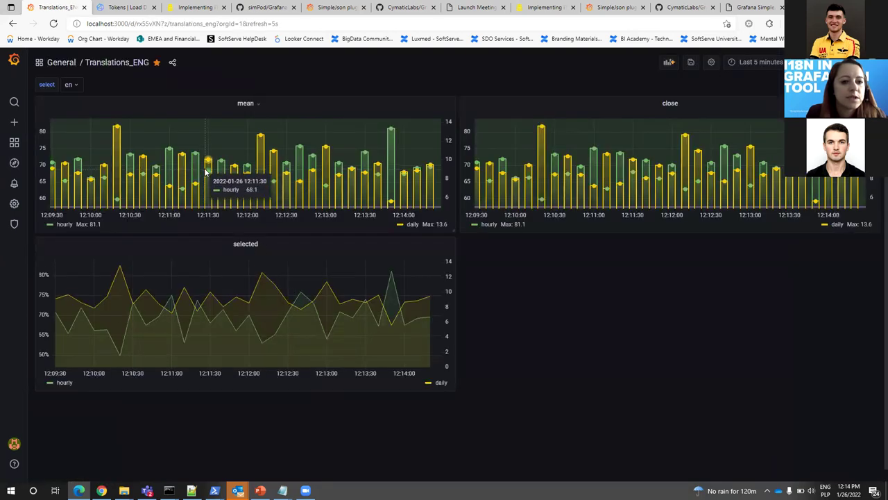
pyautogui.moveTo(283, 489)
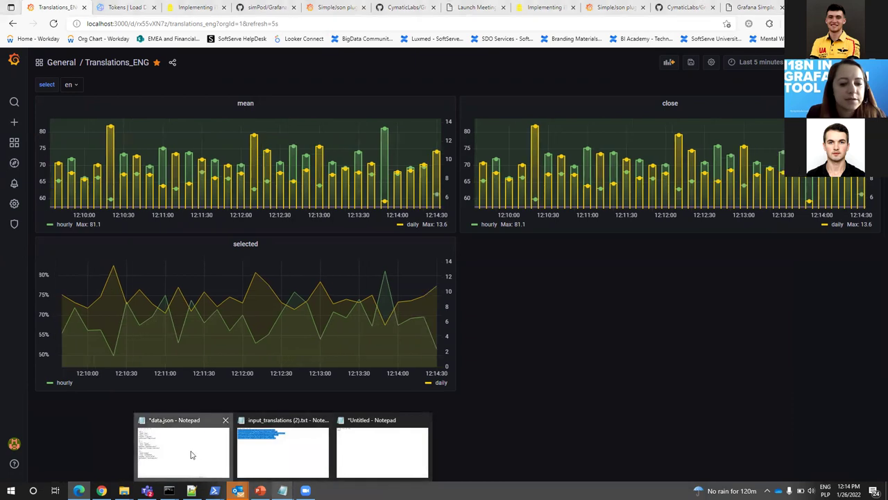
pyautogui.click(190, 451)
pyautogui.moveTo(718, 134); pyautogui.dragTo(412, 142)
pyautogui.click(779, 134)
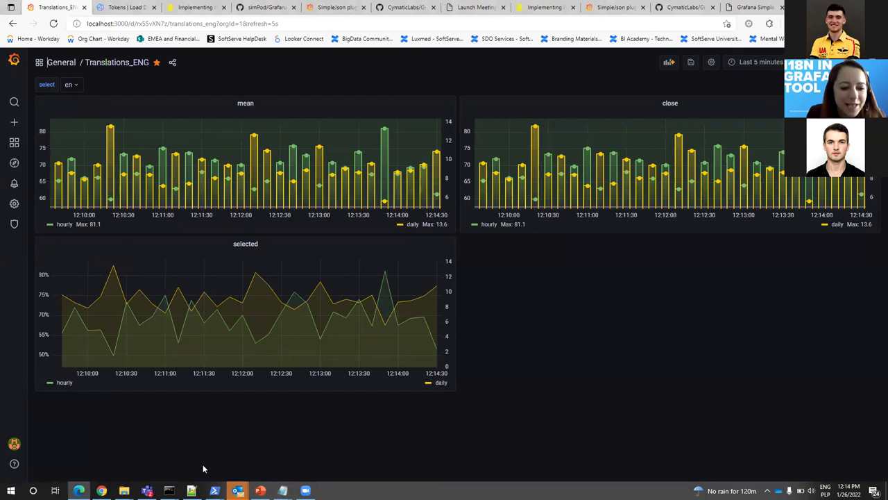
# - Switch to the Grafana I18N 2.0 presentation and open the input_translations text file embedded on slide 13
pyautogui.moveTo(260, 490)
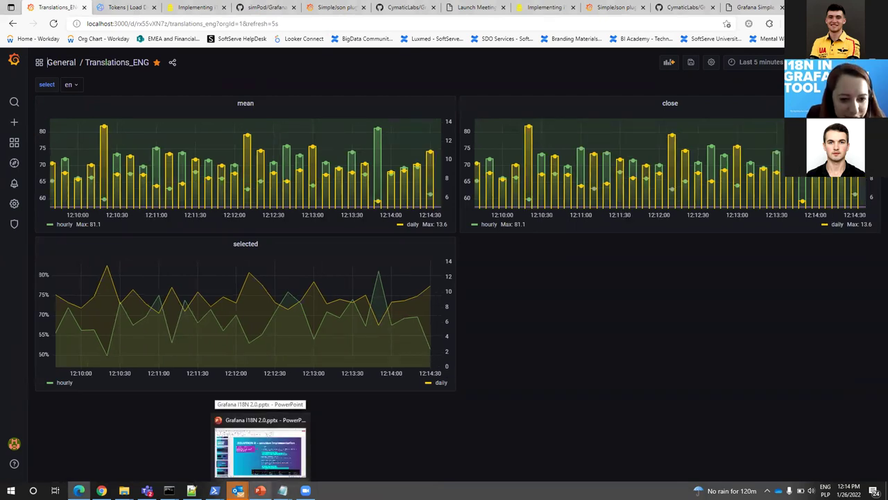
pyautogui.click(260, 470)
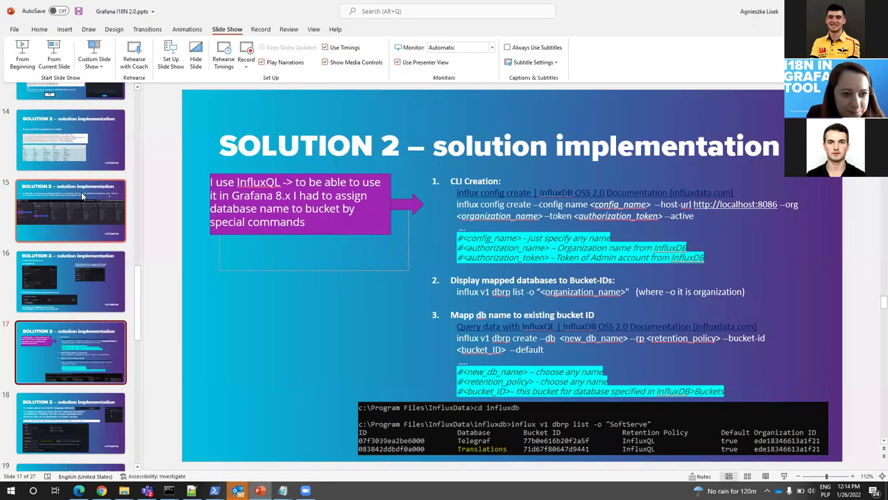
pyautogui.scroll(2, 81, 191)
pyautogui.click(81, 191)
pyautogui.doubleClick(377, 431)
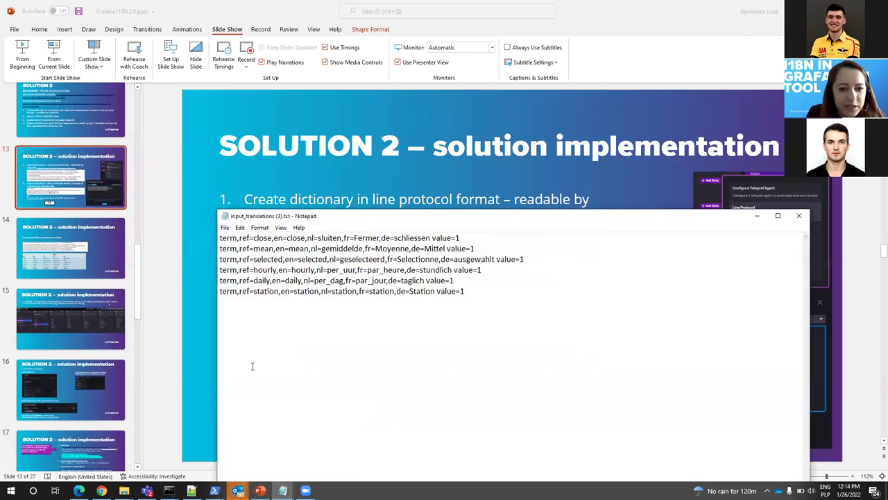
# - Return to the Translations_ENG dashboard in Grafana and open its select variable for editing in the dashboard settings
pyautogui.click(101, 491)
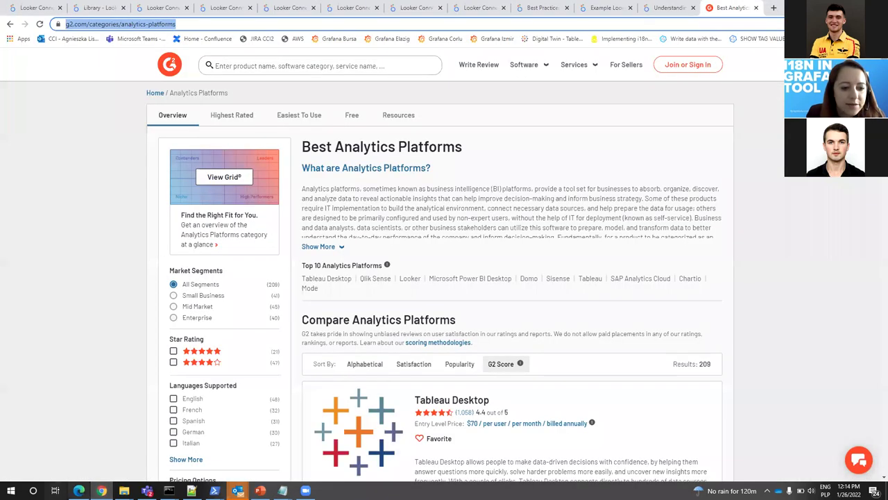
pyautogui.click(79, 490)
pyautogui.click(710, 63)
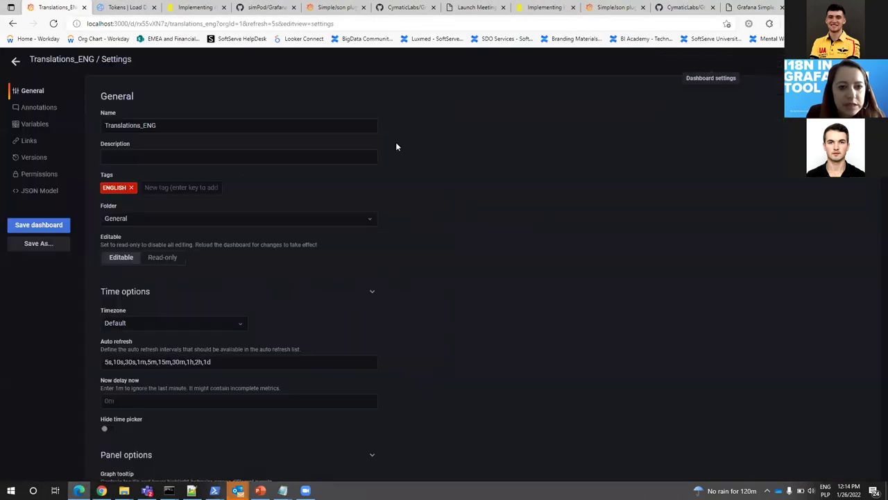
pyautogui.click(35, 124)
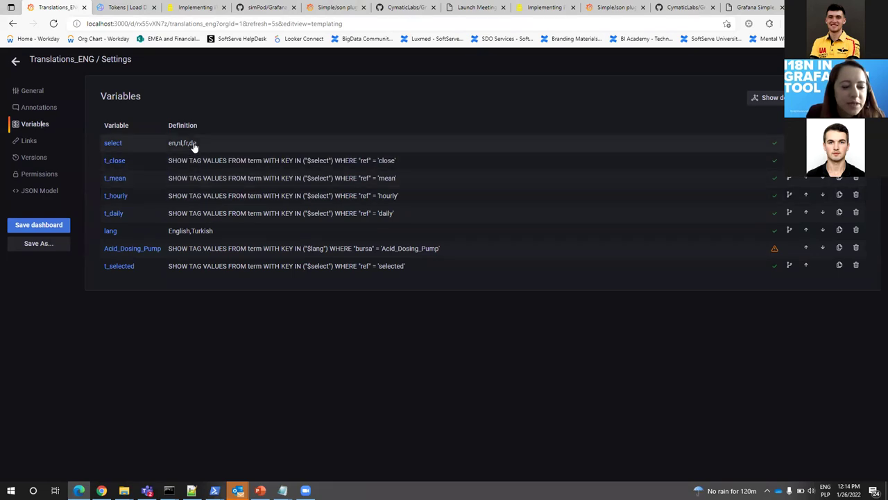
pyautogui.click(113, 143)
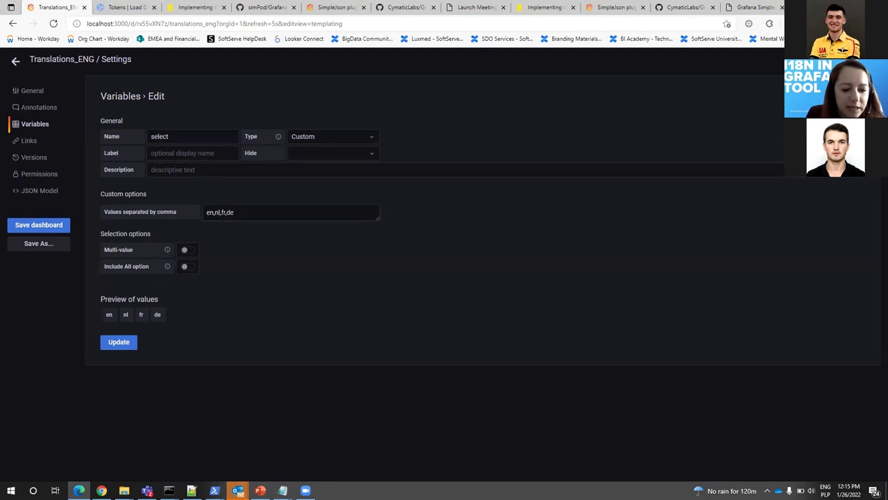
# - Compare the language tags in the input_translations file with the select variable's values en,nl,fr,de, then update the variable
pyautogui.moveTo(282, 490)
pyautogui.click(397, 449)
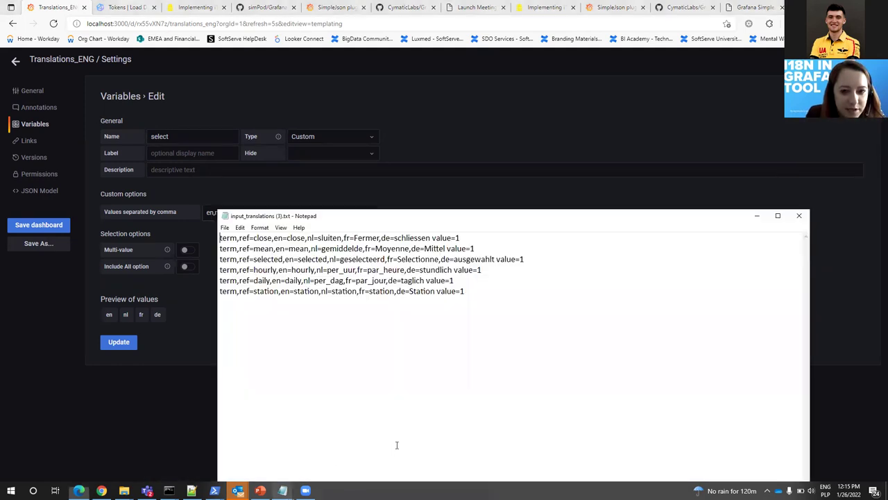
pyautogui.moveTo(307, 238); pyautogui.dragTo(391, 238)
pyautogui.click(172, 377)
pyautogui.click(131, 342)
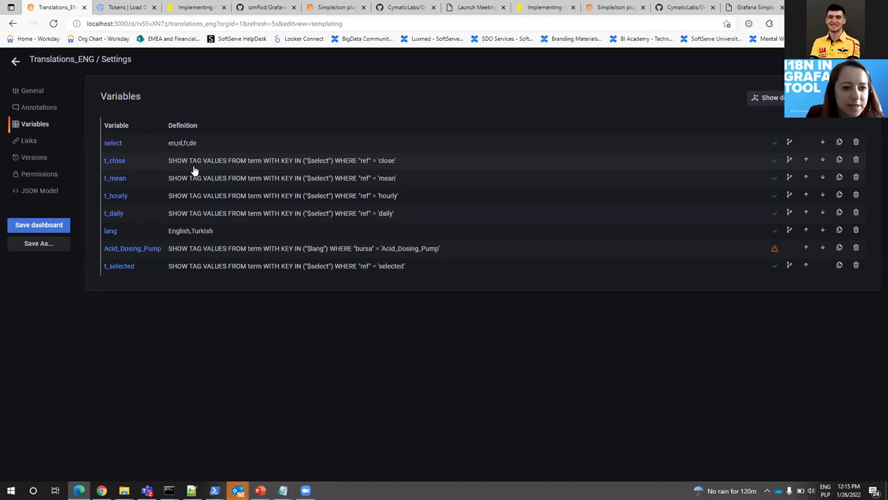
# - Open the t_close variable and examine its tag values query, including the $select key and the ref value 'close'
pyautogui.click(196, 164)
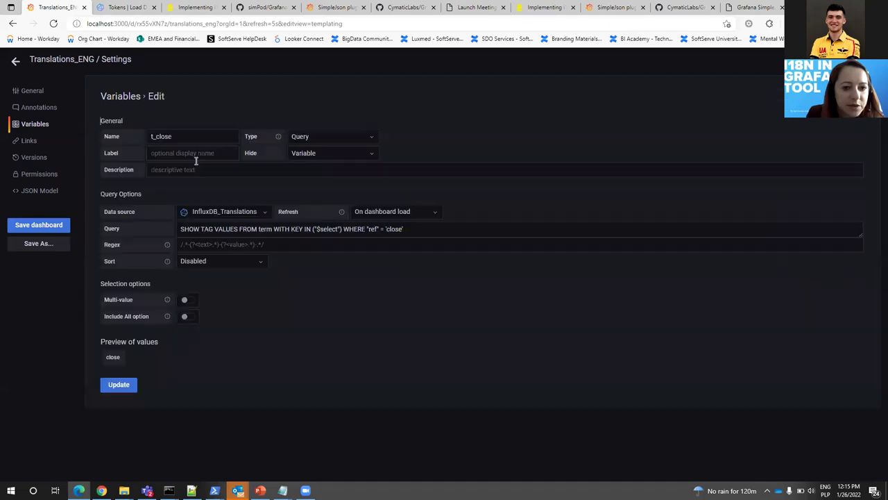
pyautogui.moveTo(181, 228); pyautogui.dragTo(317, 241)
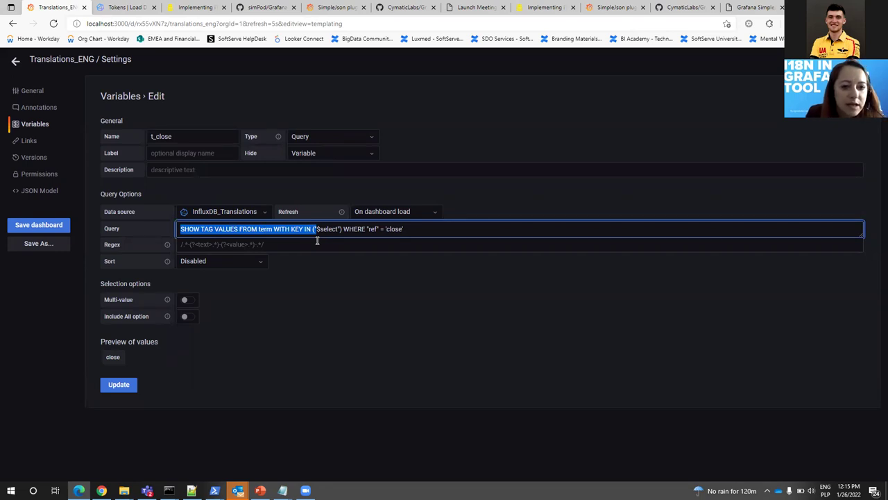
pyautogui.moveTo(317, 240); pyautogui.dragTo(336, 232)
pyautogui.click(337, 229)
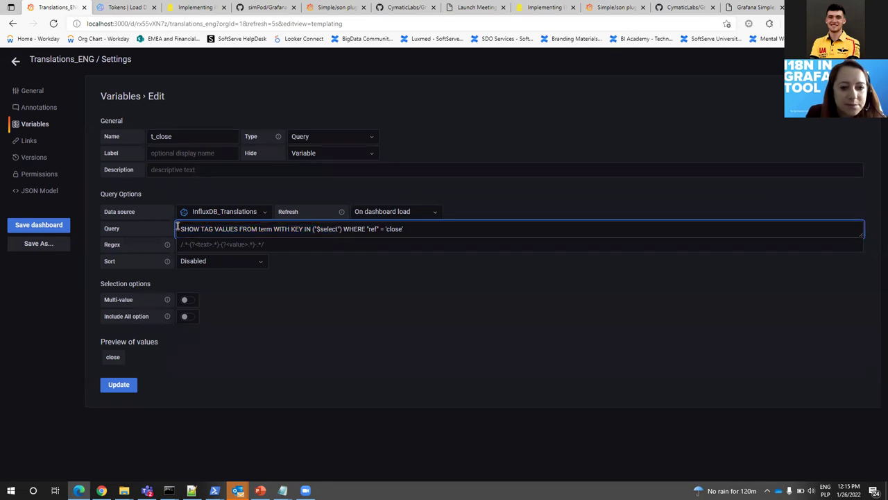
pyautogui.moveTo(178, 228); pyautogui.dragTo(323, 232)
pyautogui.click(317, 228)
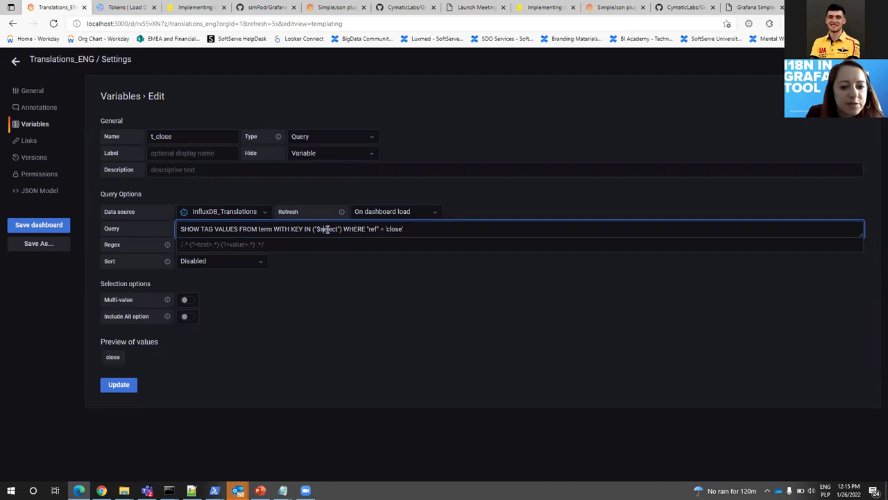
pyautogui.click(370, 230)
pyautogui.doubleClick(389, 228)
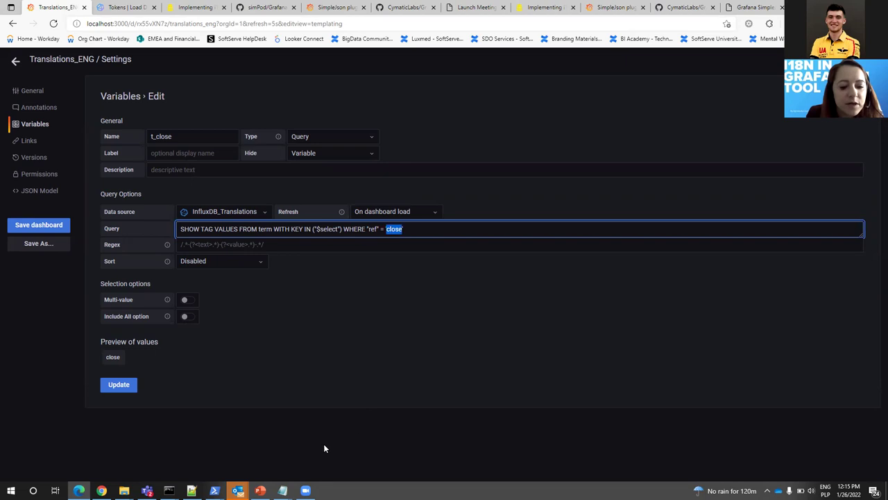
# - Compare the t_close query with the ref entries in the input_translations (3) text file, such as mean, and return to the variable settings
pyautogui.moveTo(282, 491)
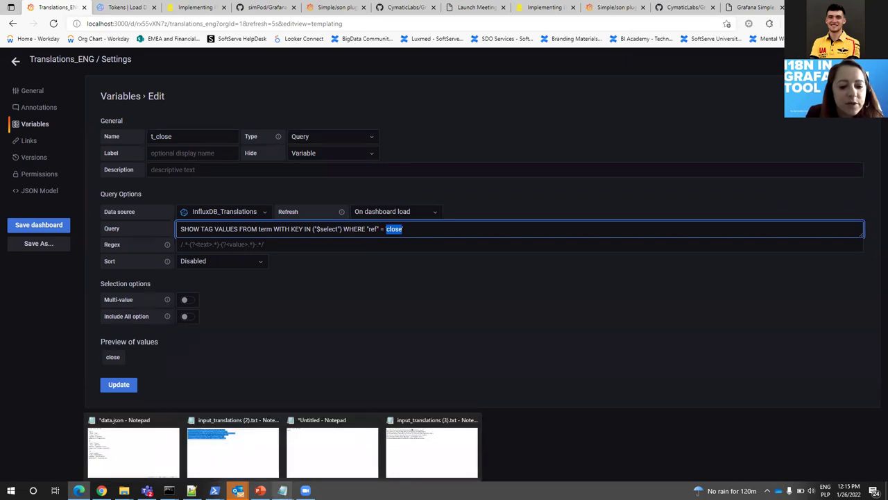
pyautogui.click(408, 456)
pyautogui.moveTo(387, 218); pyautogui.dragTo(414, 313)
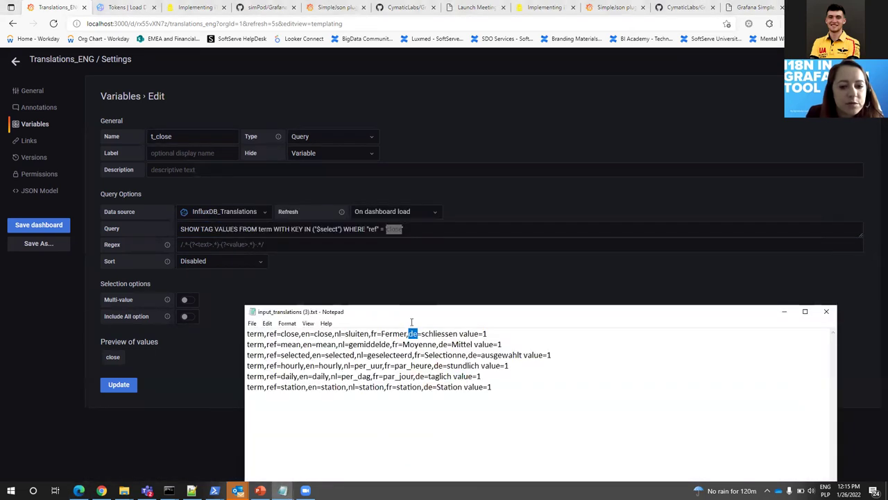
pyautogui.click(404, 355)
pyautogui.moveTo(280, 345); pyautogui.dragTo(299, 346)
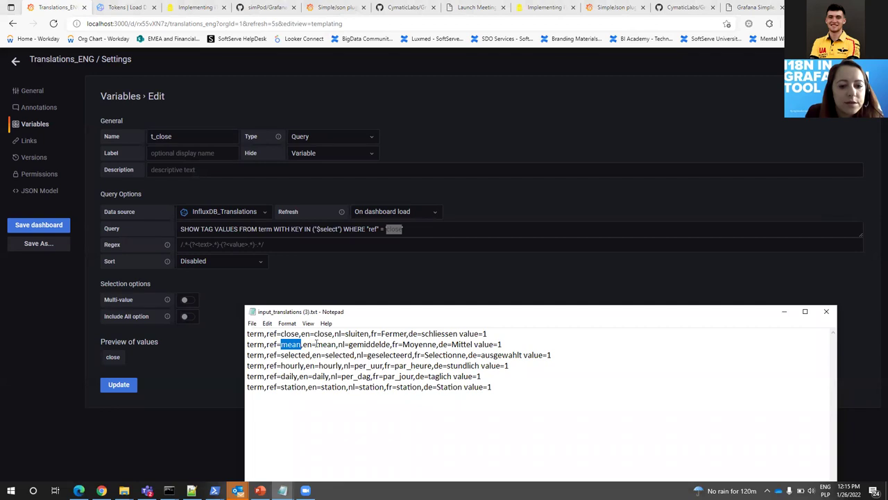
pyautogui.click(303, 283)
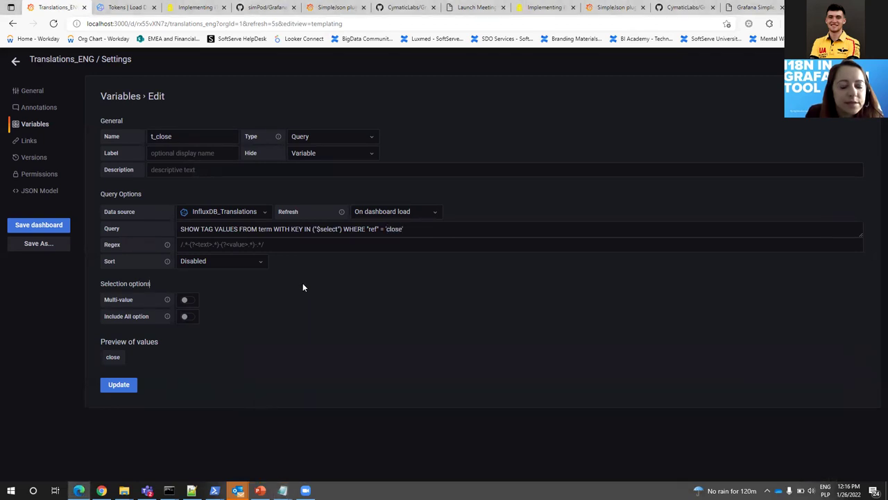
# - Open the dashboard's JSON model and examine the t_daily variable block, especially the 'daily' ref value in its query
pyautogui.click(39, 190)
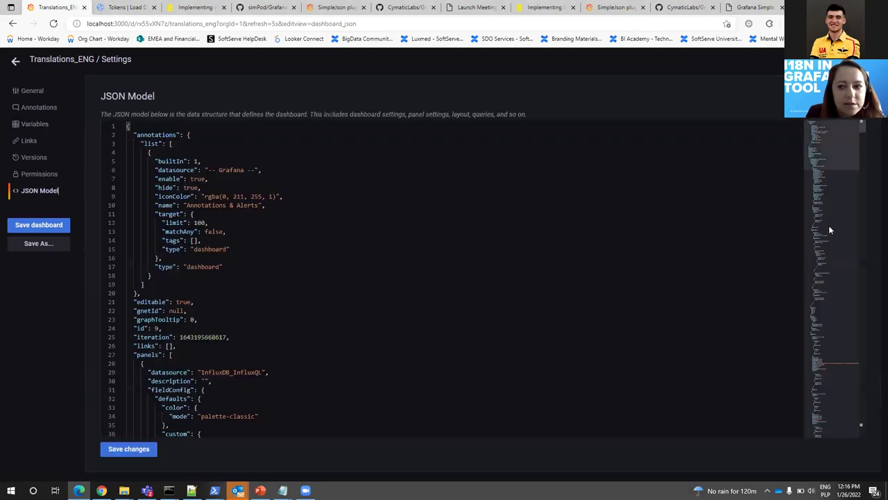
pyautogui.click(836, 330)
pyautogui.moveTo(852, 372); pyautogui.dragTo(858, 387)
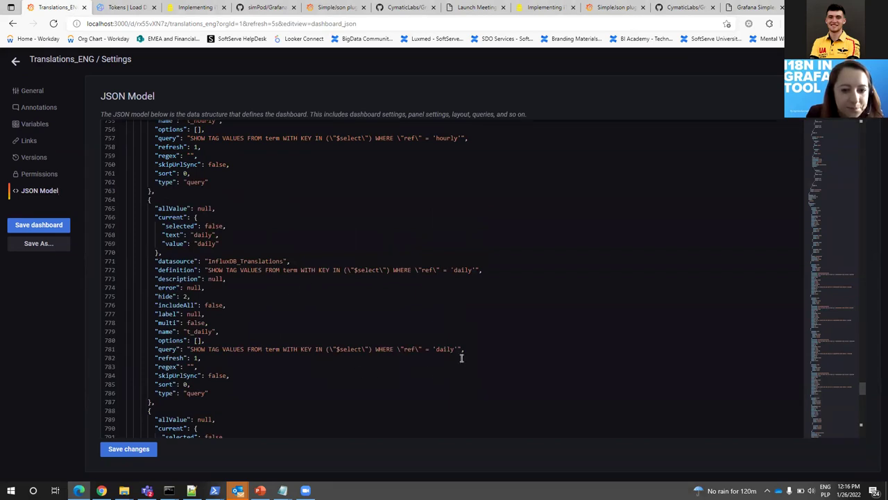
pyautogui.moveTo(230, 392); pyautogui.dragTo(154, 260)
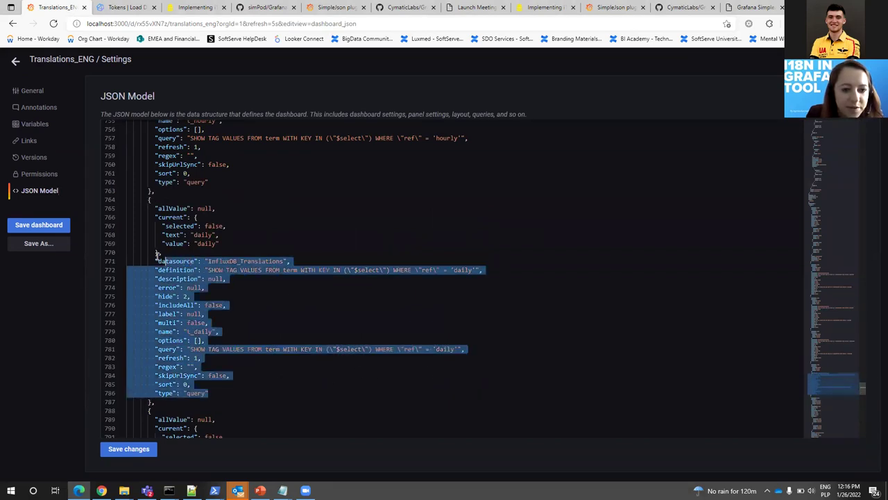
pyautogui.scroll(-1, 335, 363)
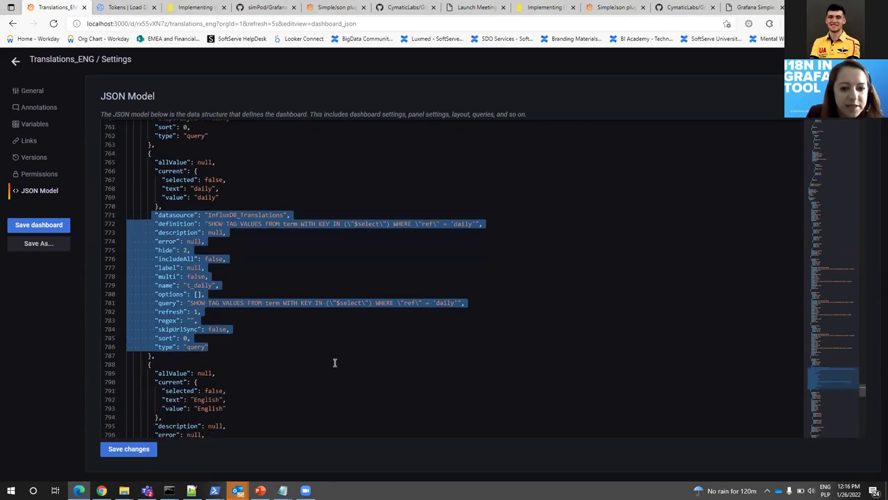
pyautogui.click(435, 326)
pyautogui.moveTo(435, 302); pyautogui.dragTo(457, 303)
pyautogui.scroll(-1, 456, 342)
pyautogui.click(433, 256)
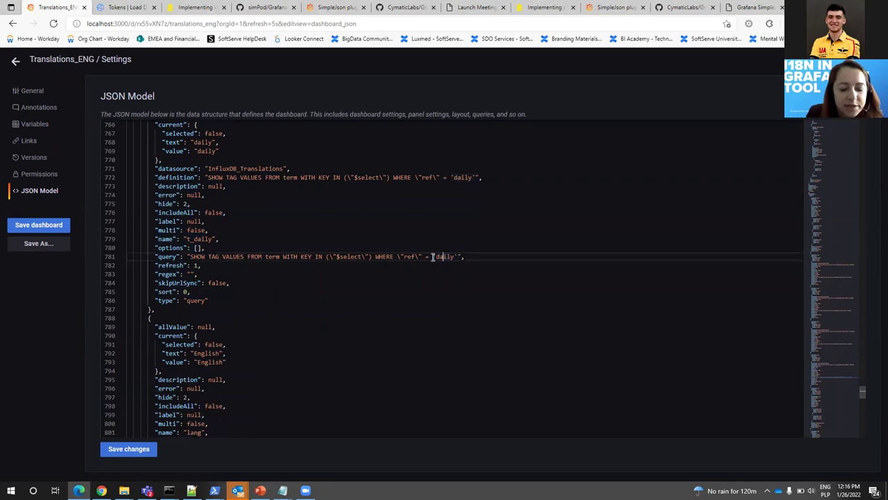
# - Return to the dashboard, open the mean panel for editing and examine its $t_mean title and display options
pyautogui.click(15, 62)
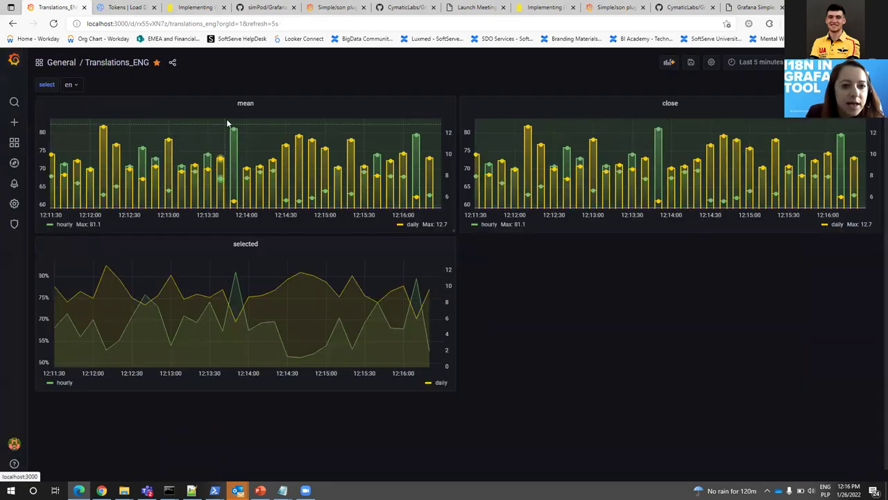
pyautogui.click(260, 105)
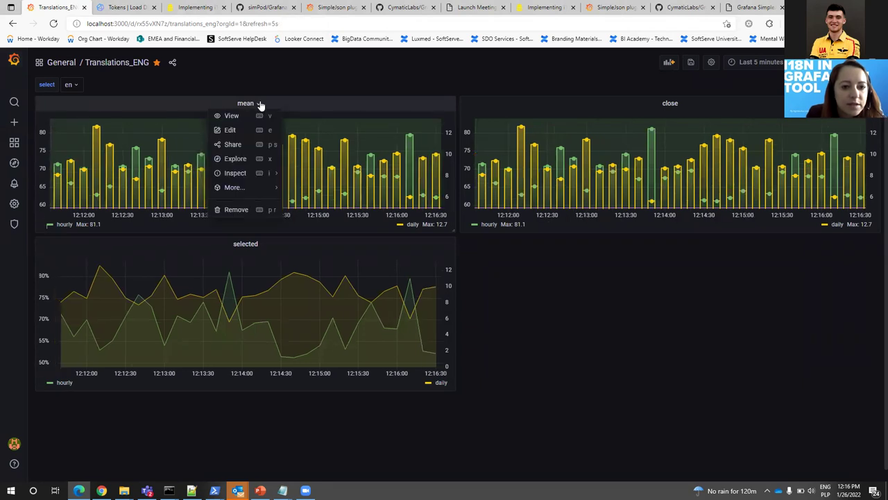
pyautogui.click(233, 132)
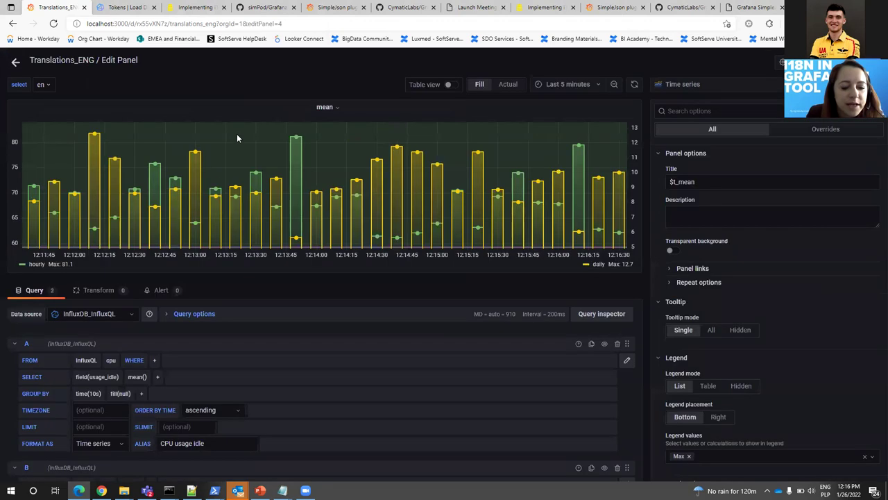
pyautogui.doubleClick(673, 181)
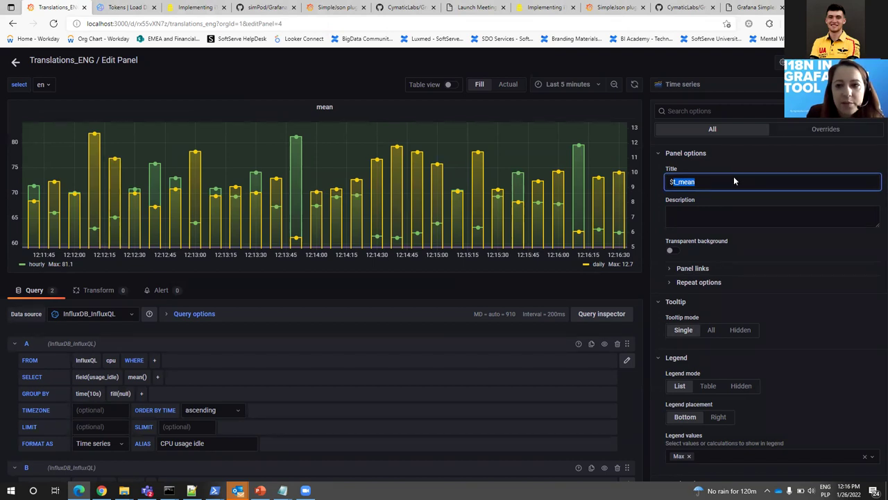
pyautogui.scroll(-5, 784, 362)
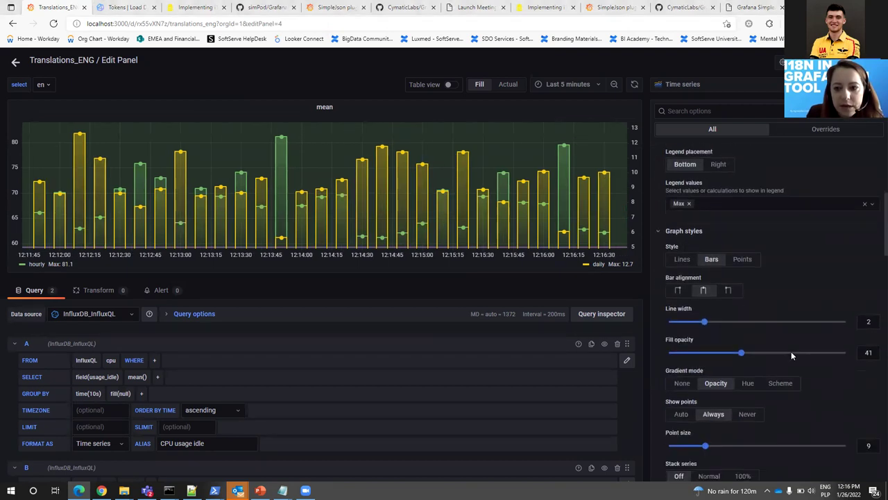
# - Review the mean panel's field overrides with the display names $t_daily and $t_hourly, then return to the dashboard
pyautogui.click(849, 131)
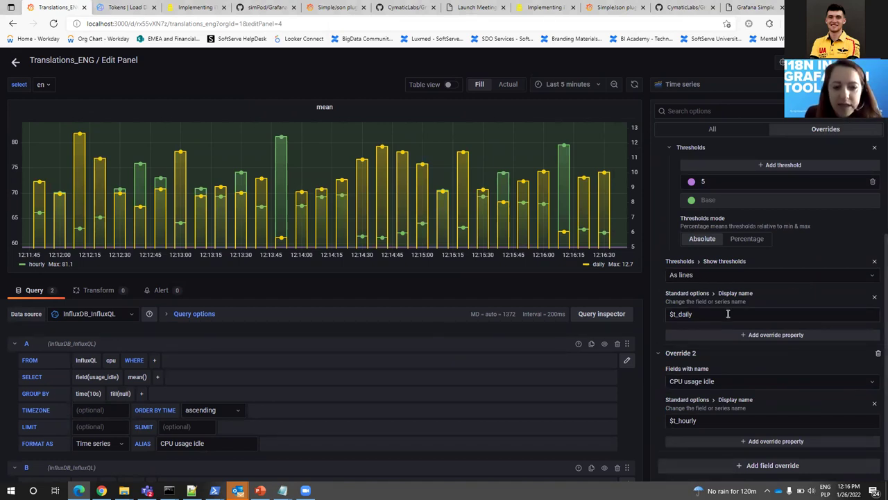
pyautogui.click(693, 314)
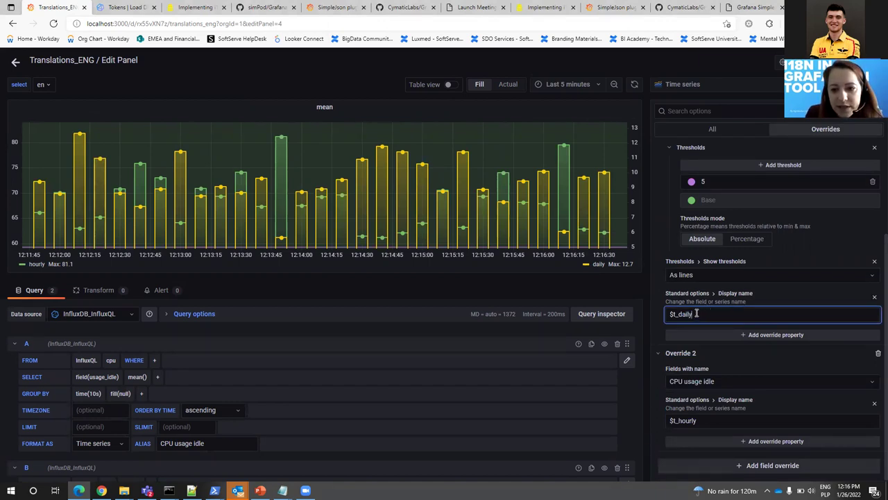
pyautogui.doubleClick(680, 315)
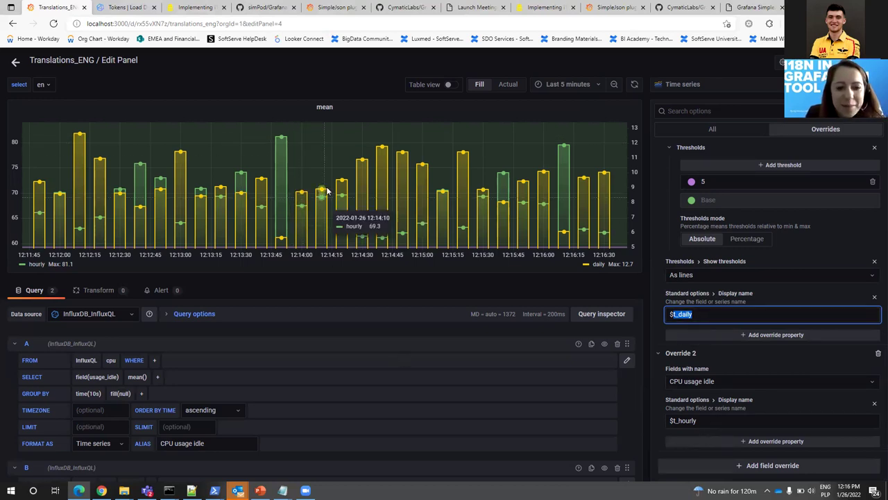
pyautogui.click(706, 420)
pyautogui.moveTo(706, 420); pyautogui.dragTo(683, 420)
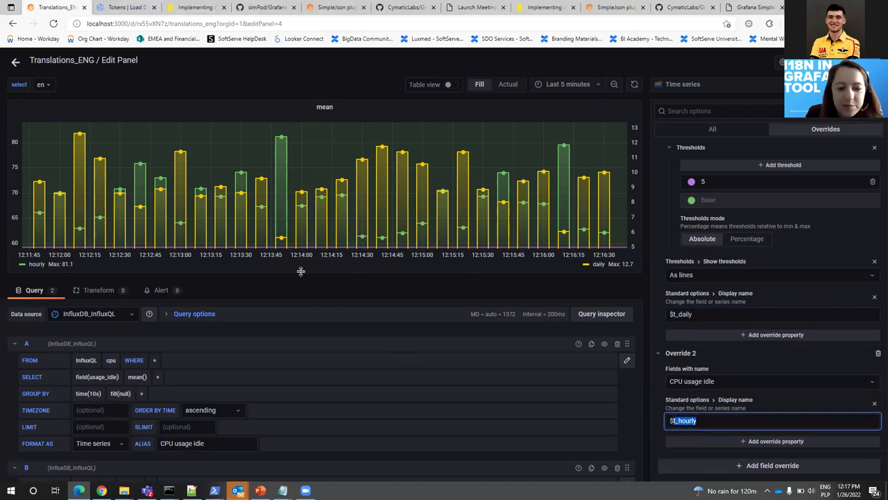
pyautogui.click(15, 62)
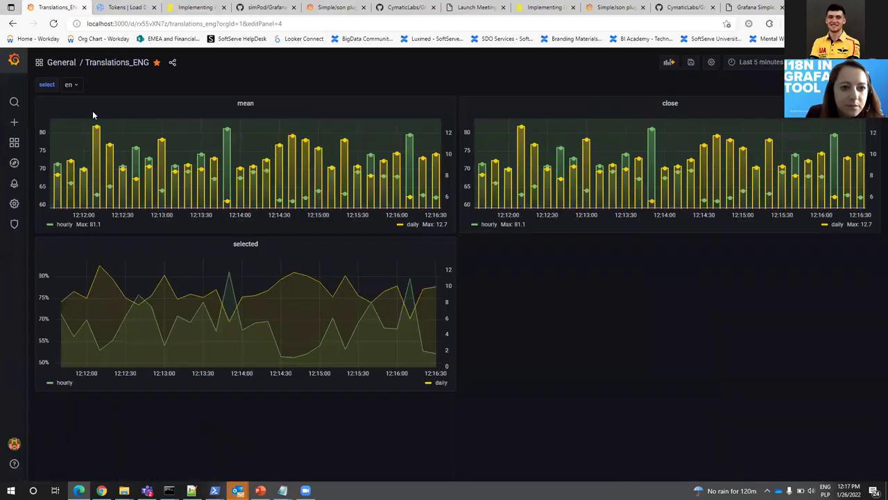
# - Switch the dashboard's select variable to nl, fr and de in turn, then set it back to fr
pyautogui.click(74, 91)
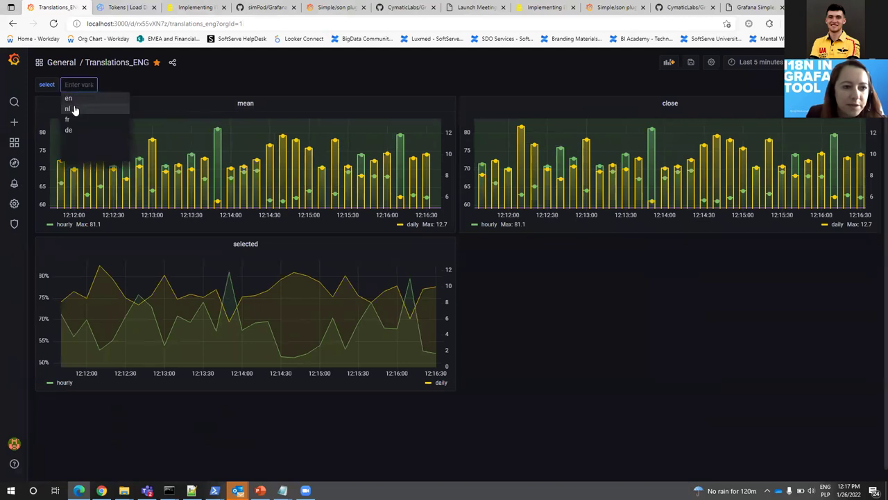
pyautogui.click(75, 109)
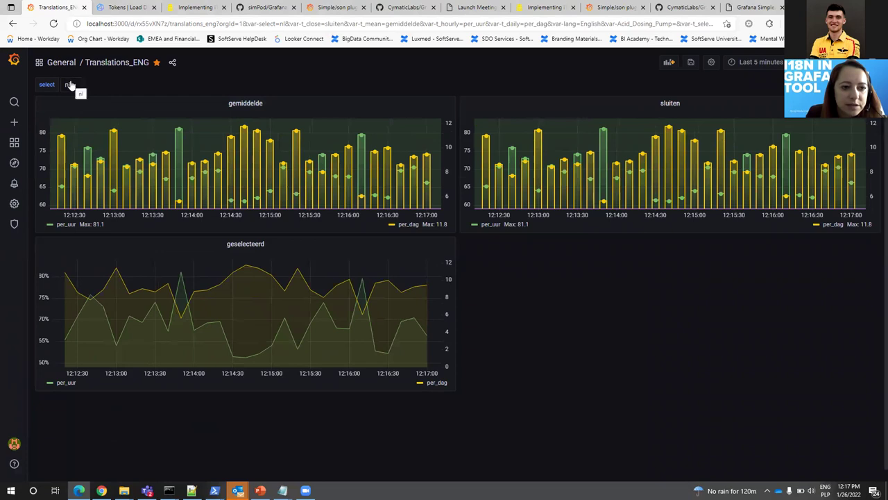
pyautogui.click(77, 88)
pyautogui.click(67, 120)
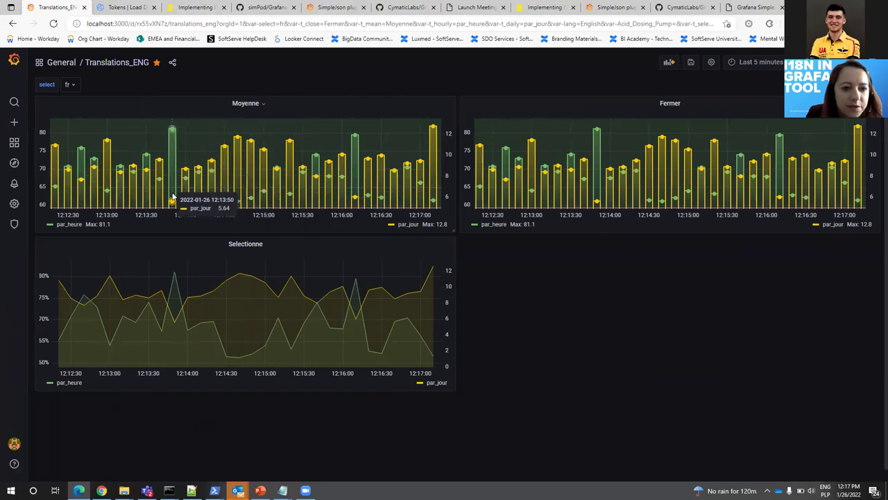
pyautogui.click(69, 84)
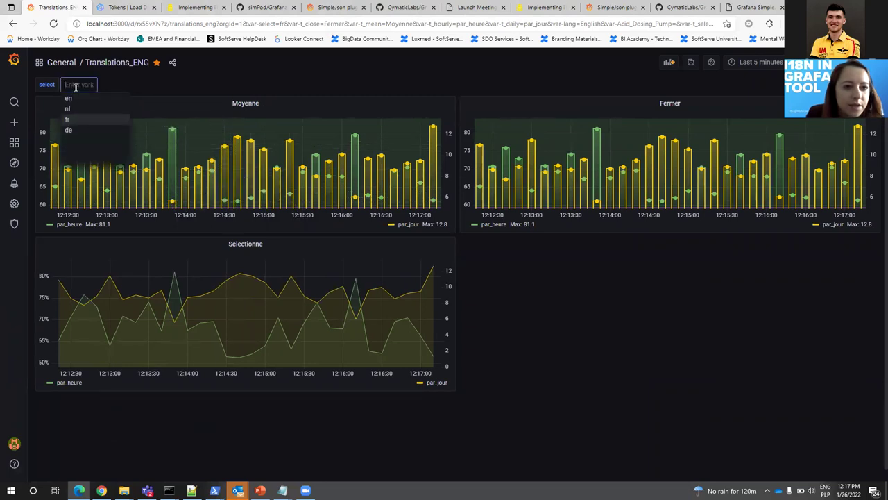
pyautogui.click(75, 131)
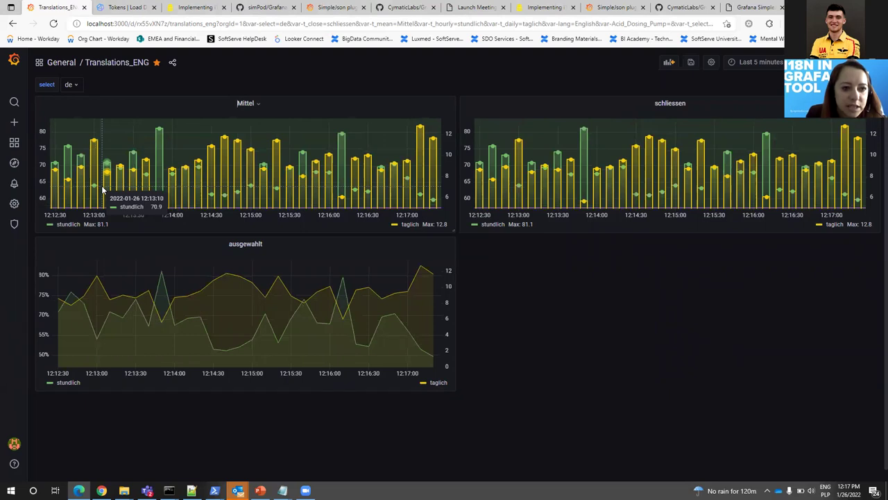
pyautogui.click(77, 86)
pyautogui.click(69, 116)
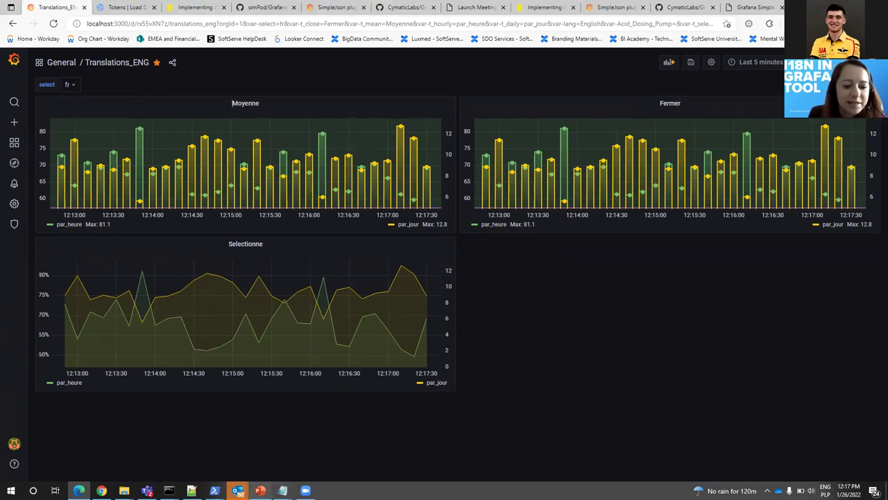
# - Switch to the Grafana I18N 2.0 presentation in PowerPoint and open slide 17 about assigning a database name to a bucket for InfluxQL
pyautogui.moveTo(260, 490)
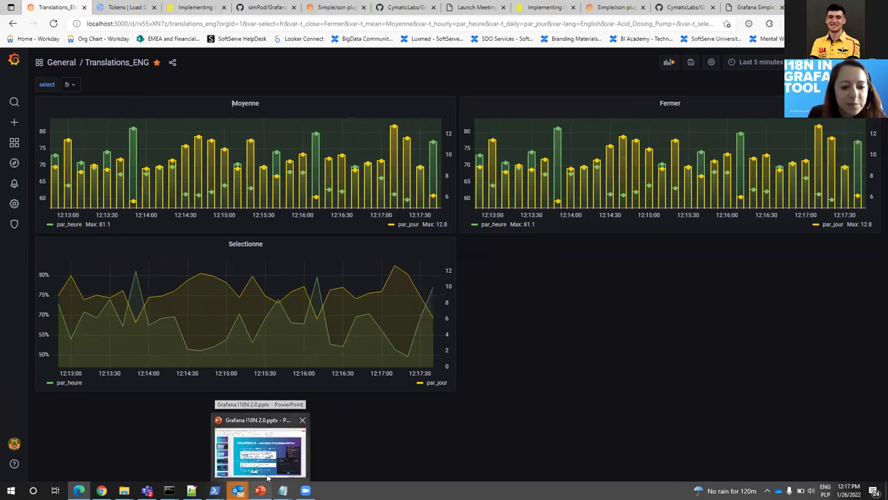
pyautogui.click(260, 489)
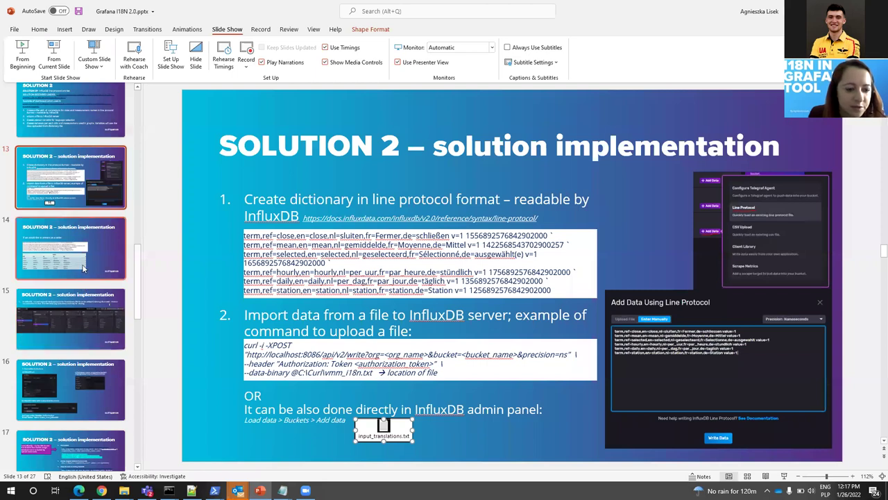
pyautogui.click(83, 371)
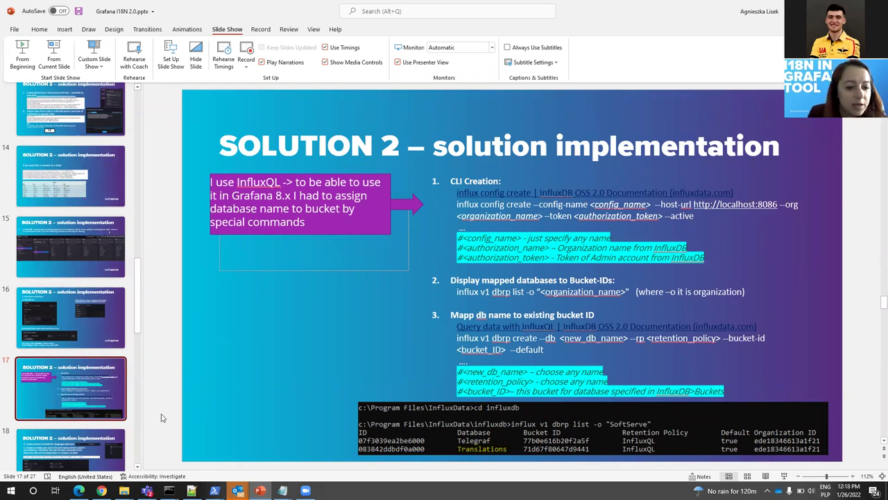
# - Revisit the Grafana dashboard, then return to the presentation and start the slide show from the slide comparing English and Turkish CIP Process panels
pyautogui.click(79, 491)
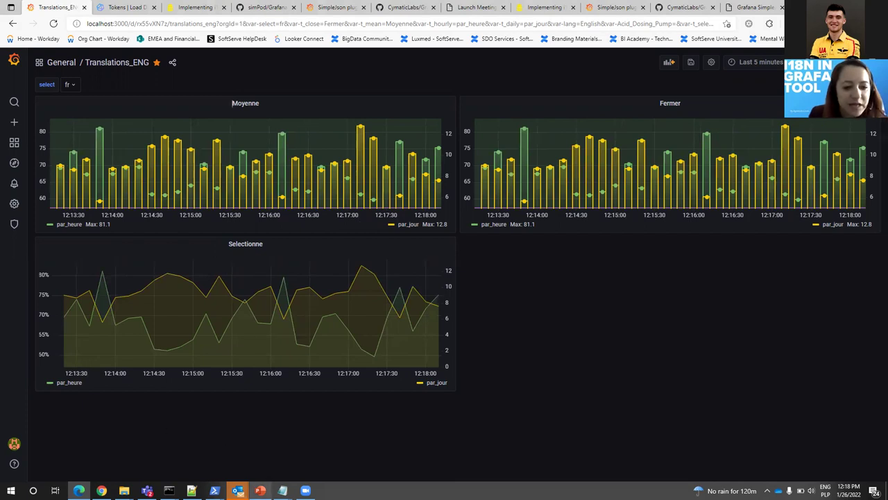
pyautogui.moveTo(260, 490)
pyautogui.click(260, 451)
pyautogui.scroll(-4, 69, 318)
pyautogui.click(82, 363)
pyautogui.click(53, 56)
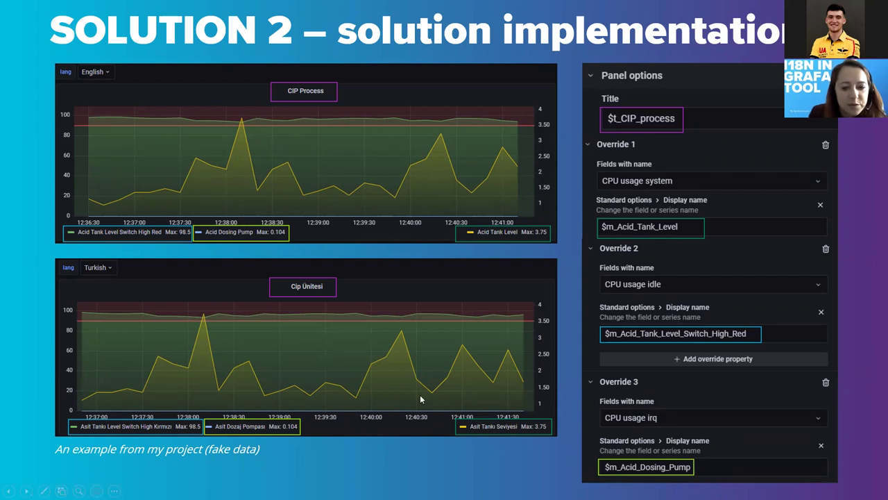
# - Advance the slide show past the Flux implementation slide to the slide on Solution 2's disadvantages
pyautogui.press('Right')
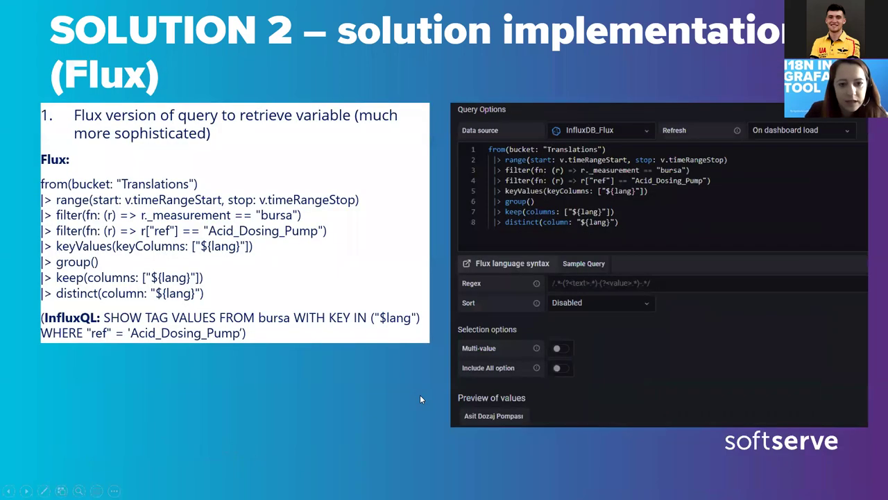
pyautogui.press('Right')
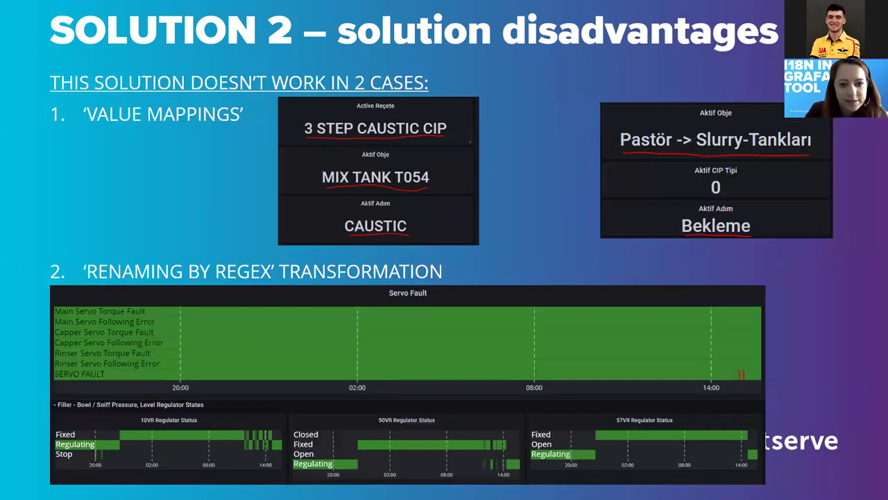
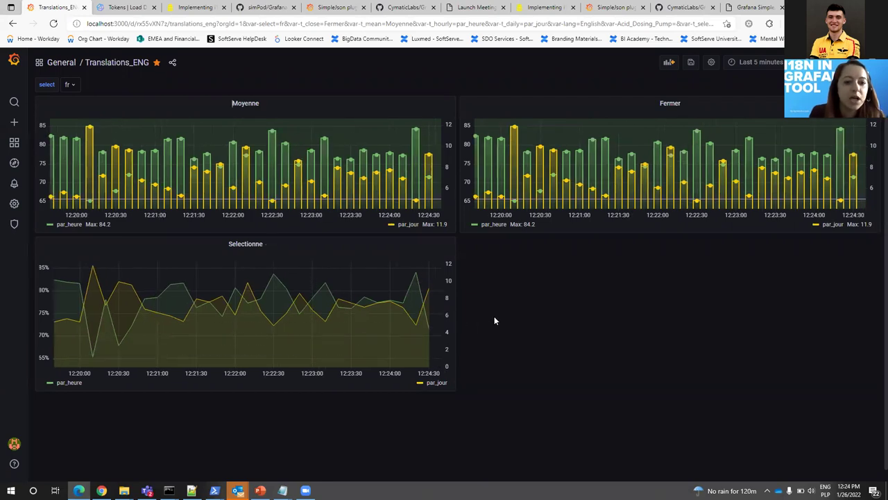
# - Open the Details dashboard in Grafana, then bring up the data.json translations file in Notepad
pyautogui.click(70, 62)
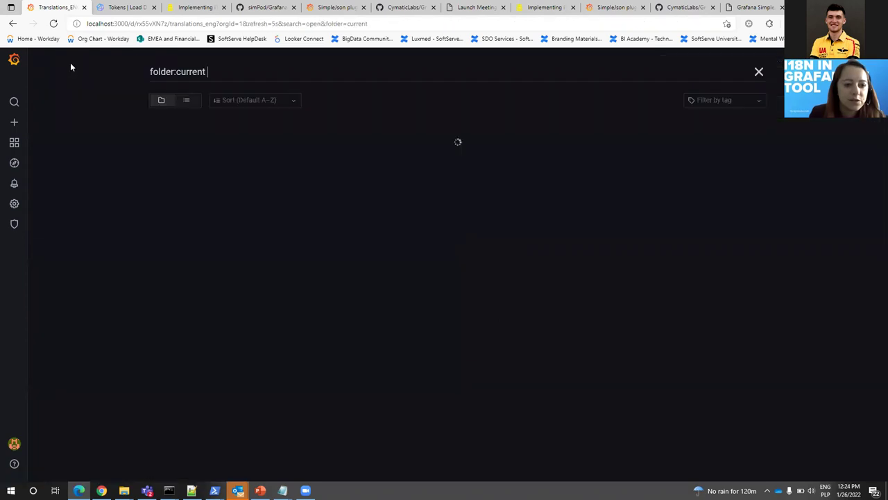
pyautogui.click(240, 155)
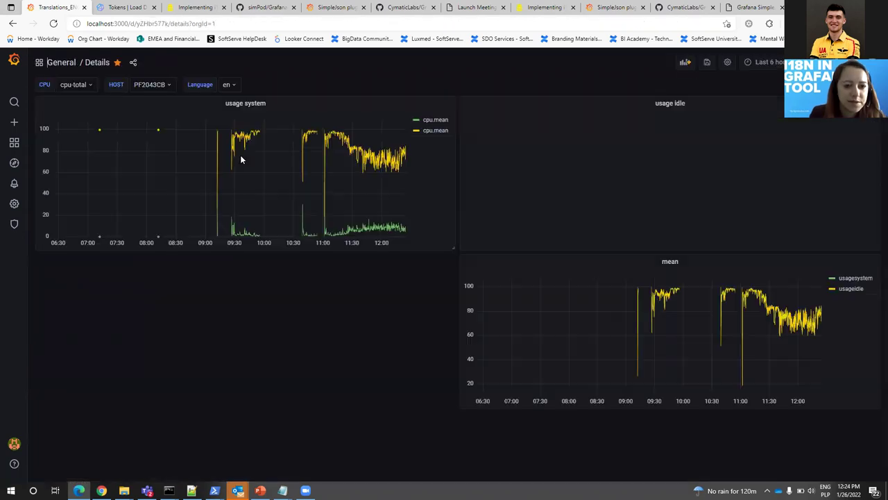
pyautogui.click(267, 104)
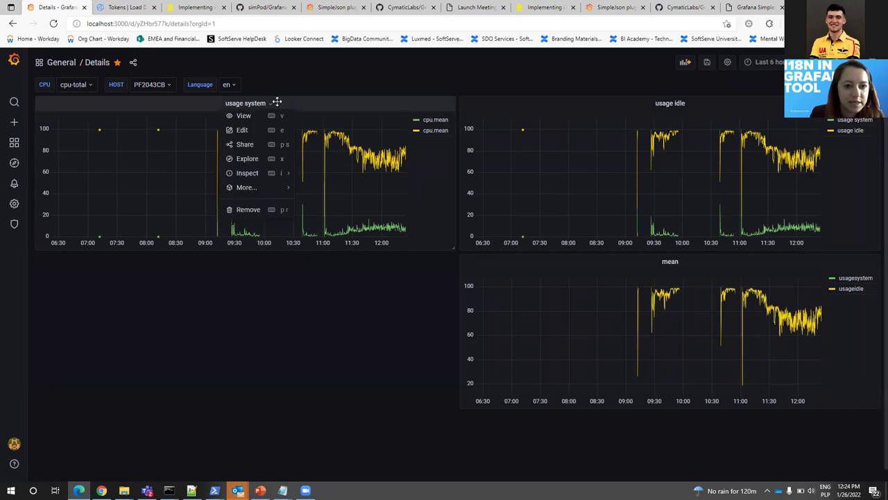
pyautogui.click(277, 102)
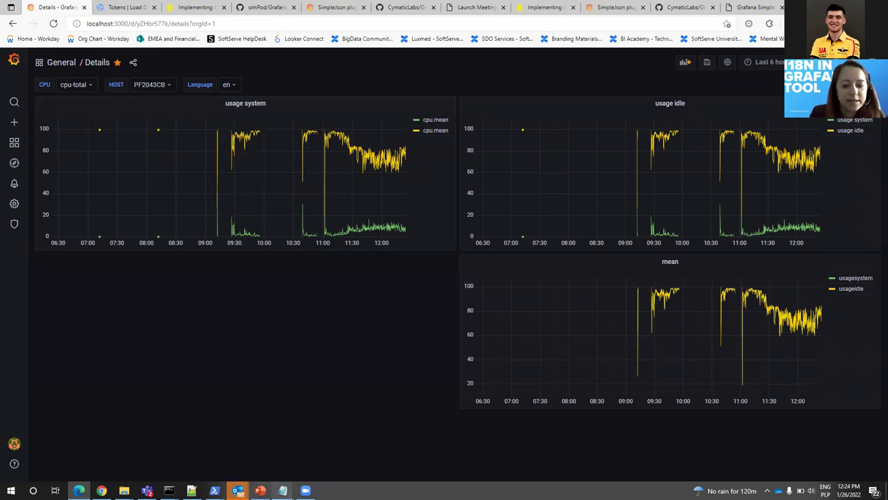
pyautogui.moveTo(282, 490)
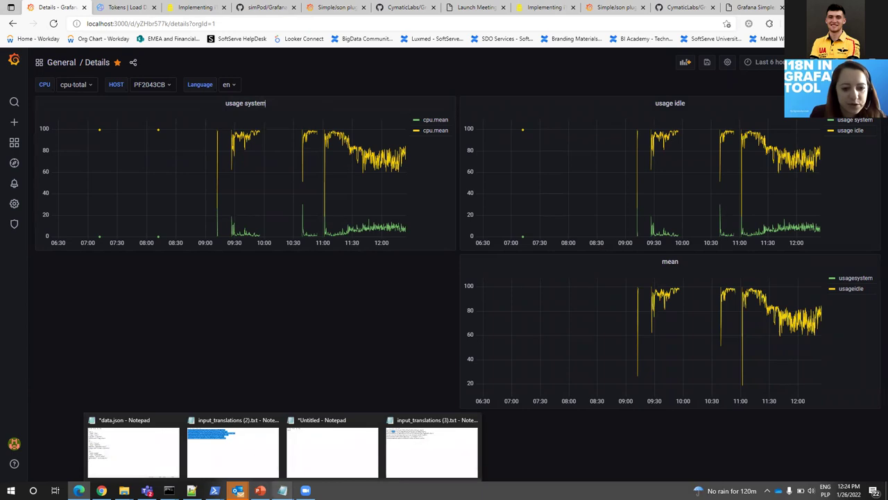
pyautogui.click(146, 461)
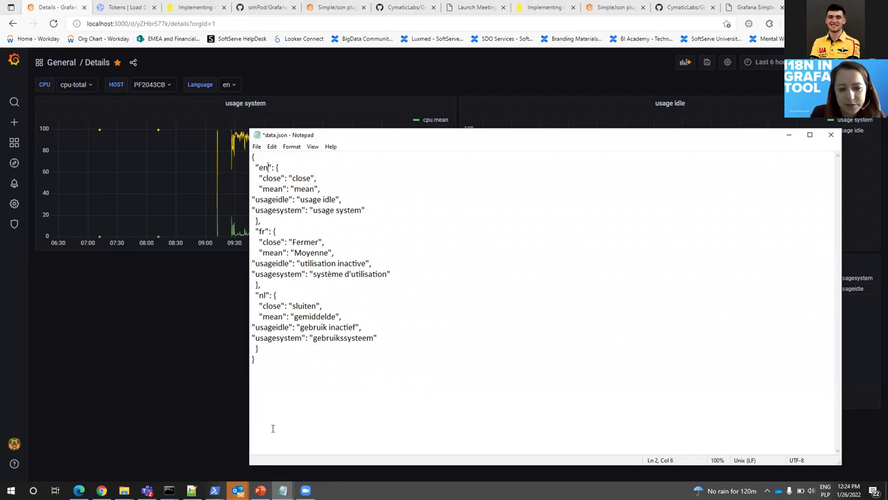
# - From the desktop, review input_translations.txt, input_translations_new.txt and input_translations_sample.txt in turn, closing each file
pyautogui.click(887, 493)
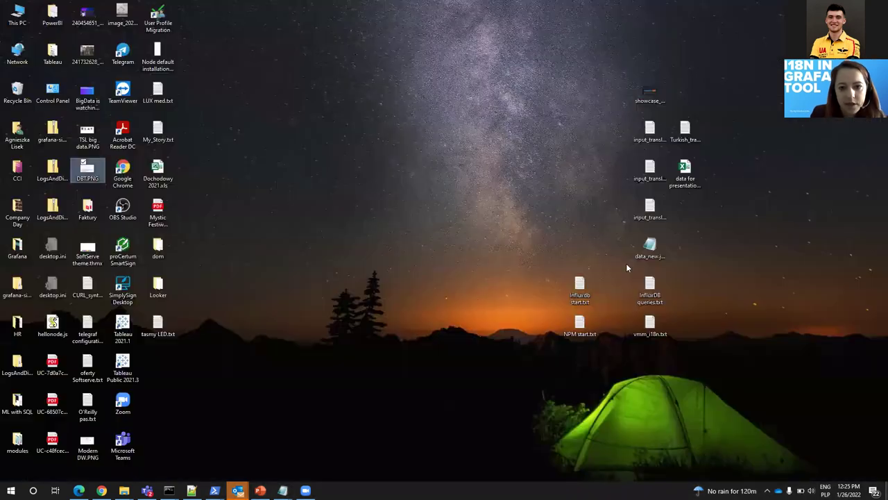
pyautogui.doubleClick(649, 131)
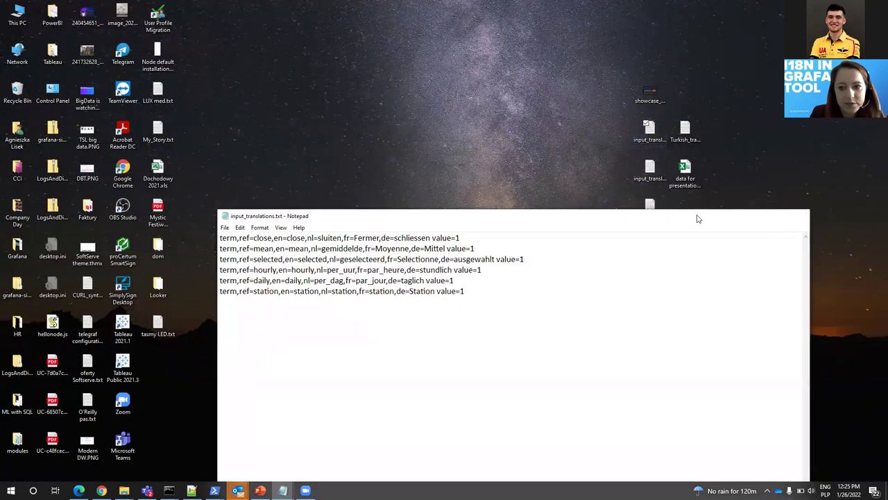
pyautogui.click(730, 215)
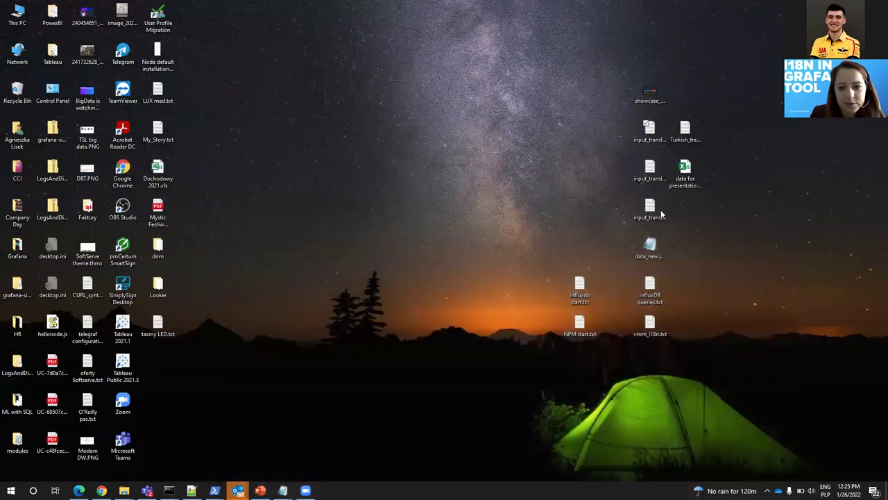
pyautogui.doubleClick(661, 215)
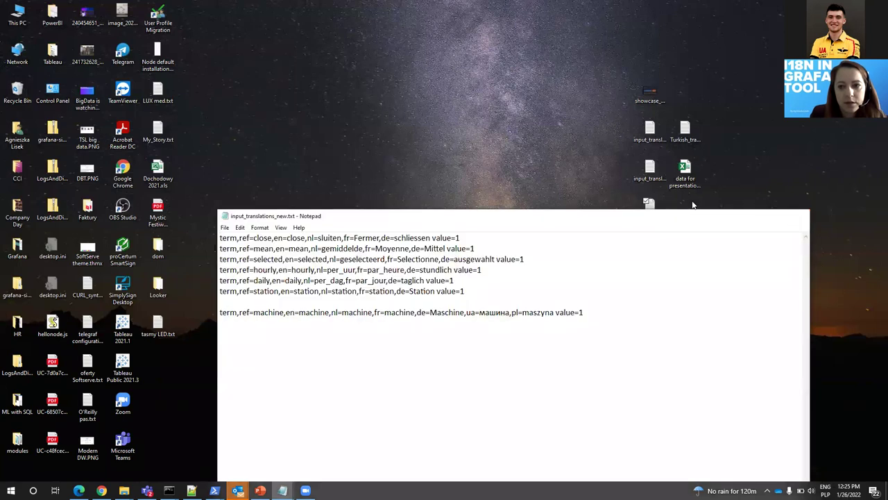
pyautogui.click(799, 219)
pyautogui.doubleClick(661, 170)
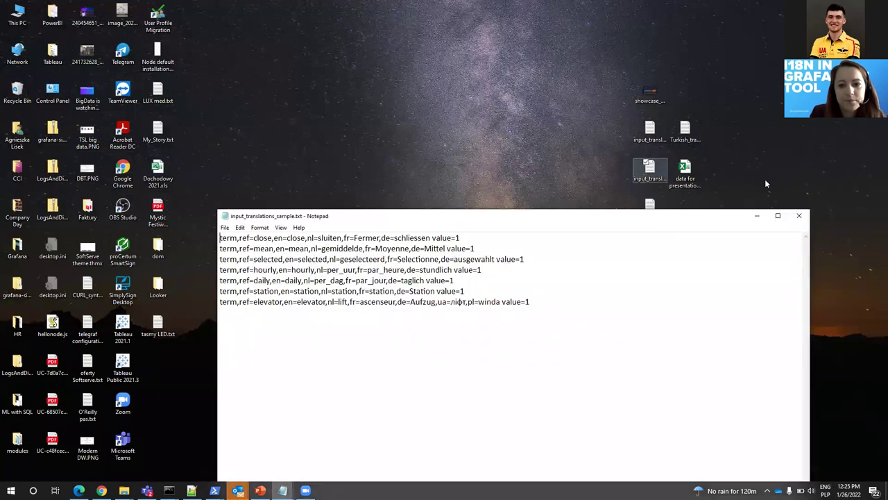
pyautogui.click(790, 220)
# - Review the Turkish translations file and vmm_i18n.txt from the desktop, closing each one
pyautogui.click(685, 130)
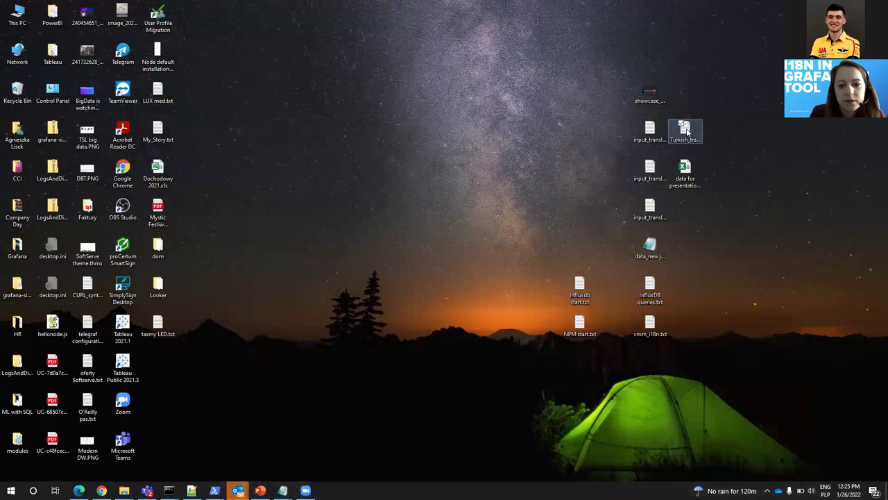
pyautogui.press('Return')
pyautogui.click(808, 212)
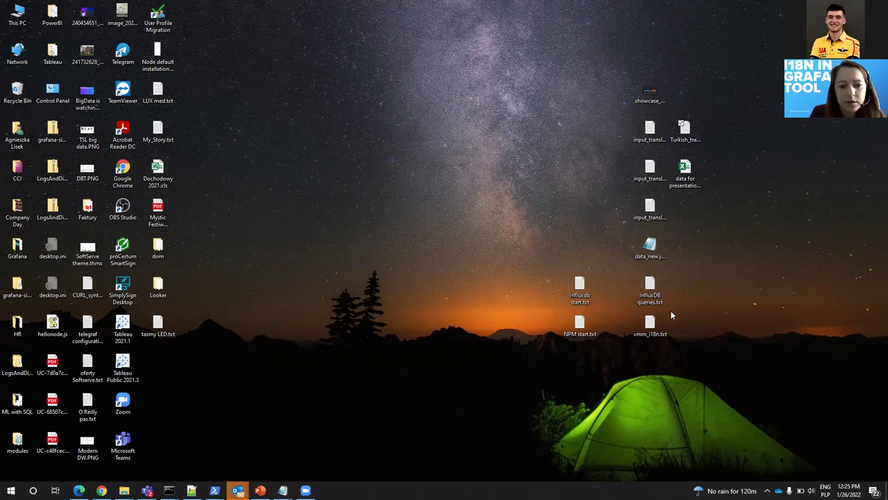
pyautogui.doubleClick(648, 326)
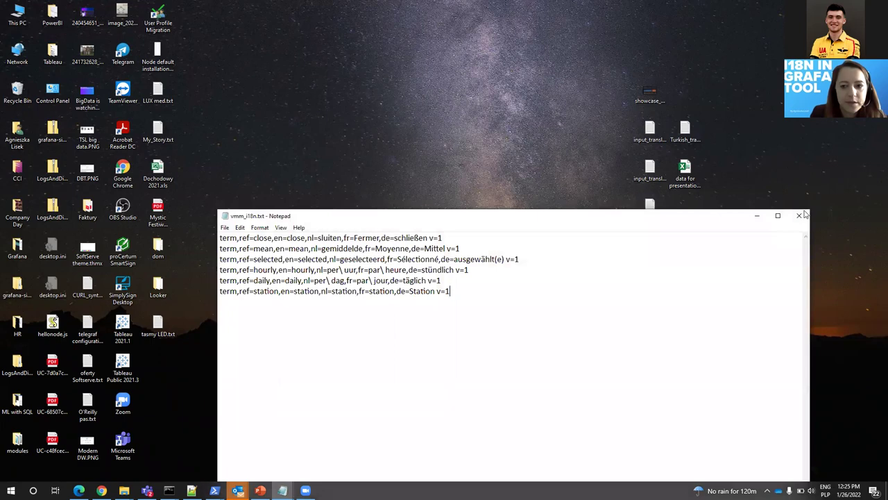
pyautogui.click(803, 215)
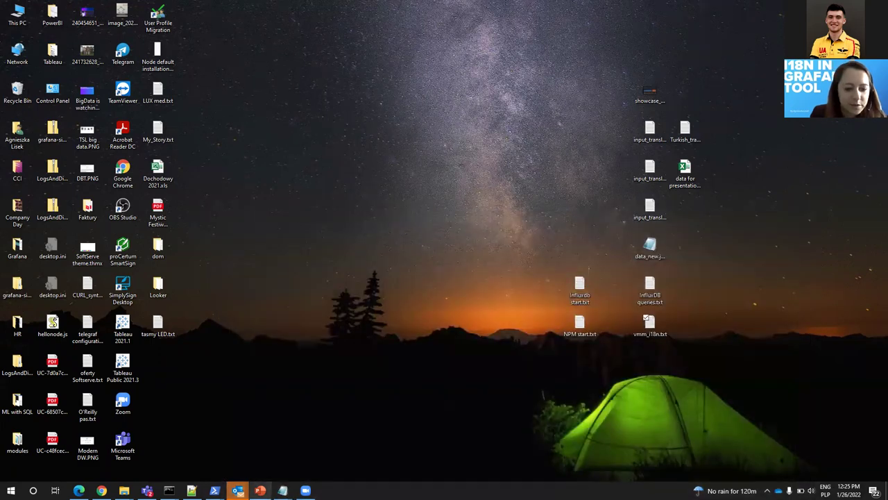
# - Switch to the Grafana I18N 2.0 presentation in PowerPoint, then bring data.json back up in Notepad for editing
pyautogui.click(260, 491)
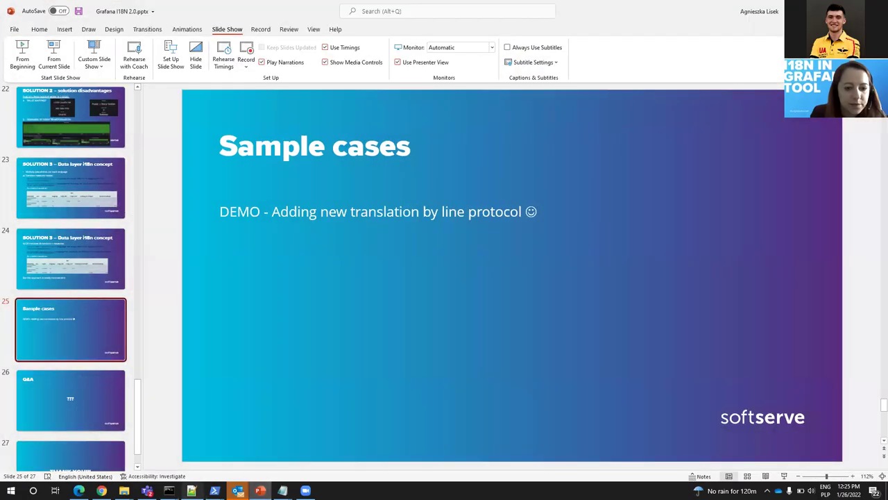
pyautogui.moveTo(101, 490)
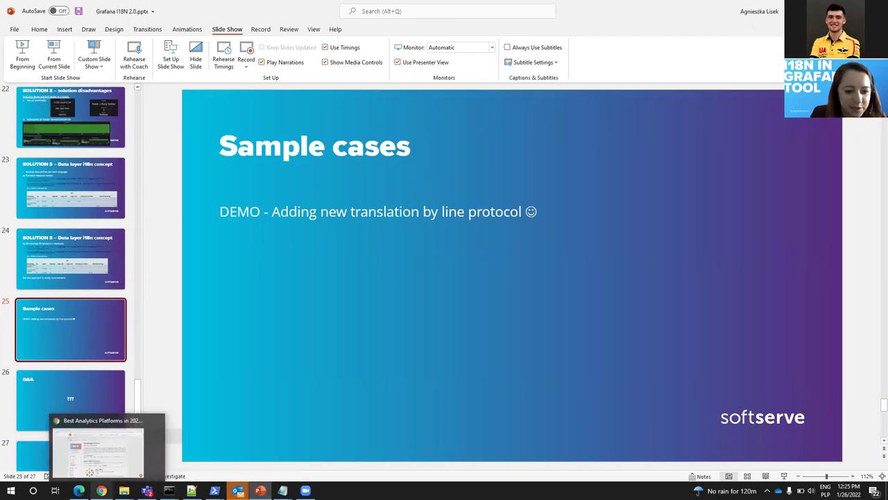
pyautogui.click(283, 490)
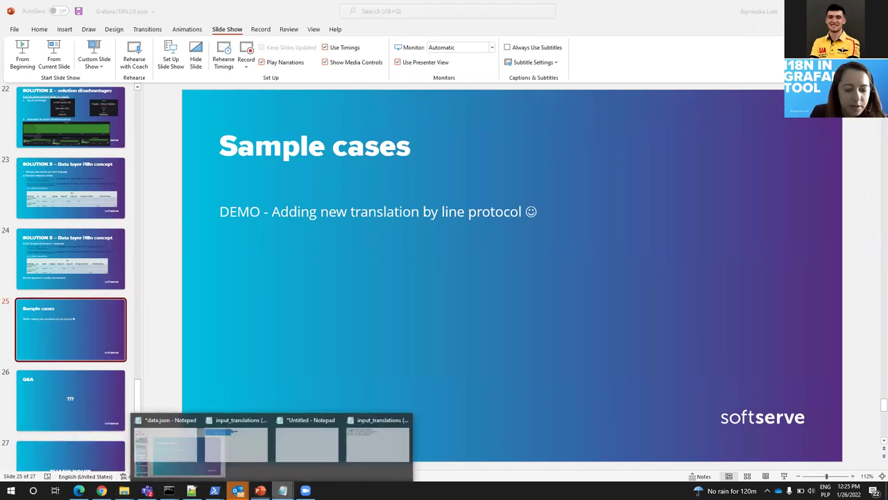
pyautogui.click(173, 448)
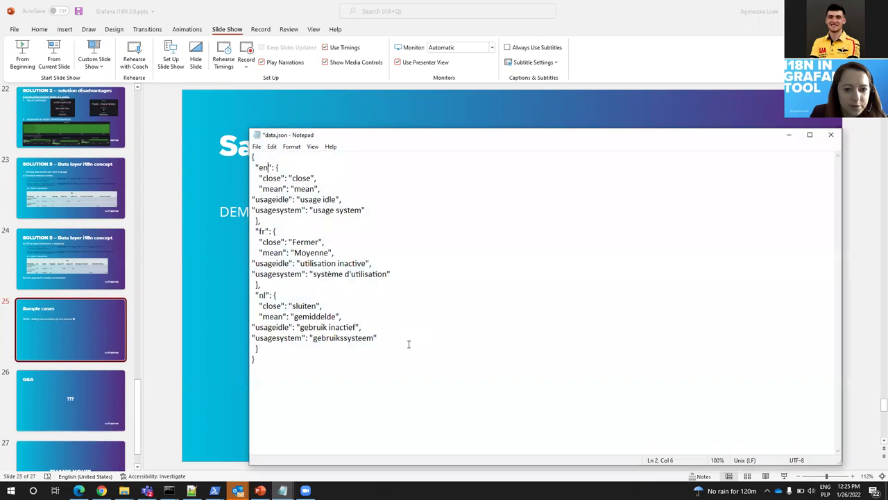
# - Add a comma after the "nl" block in data.json and start a new "pl": { block below it
pyautogui.click(287, 348)
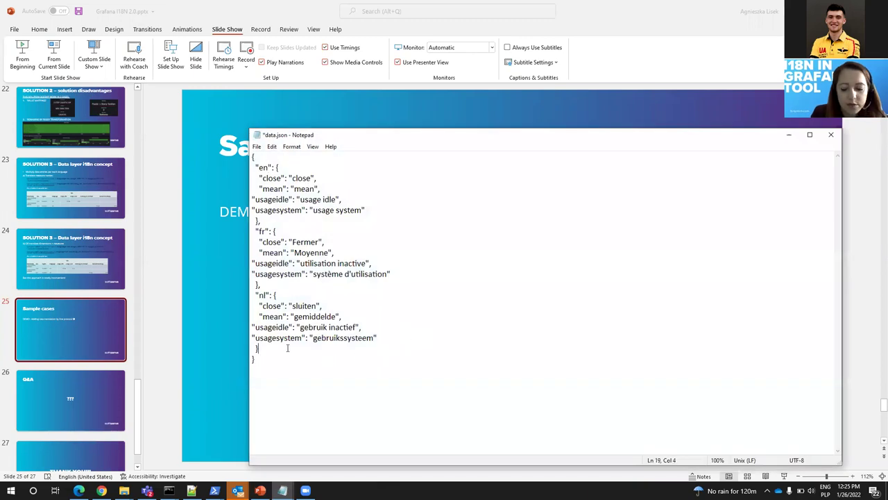
pyautogui.write('"pl')
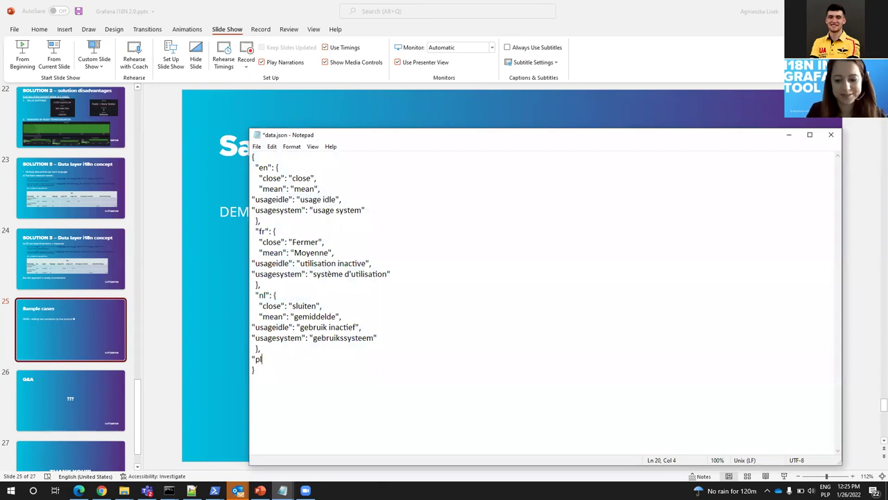
pyautogui.write('"')
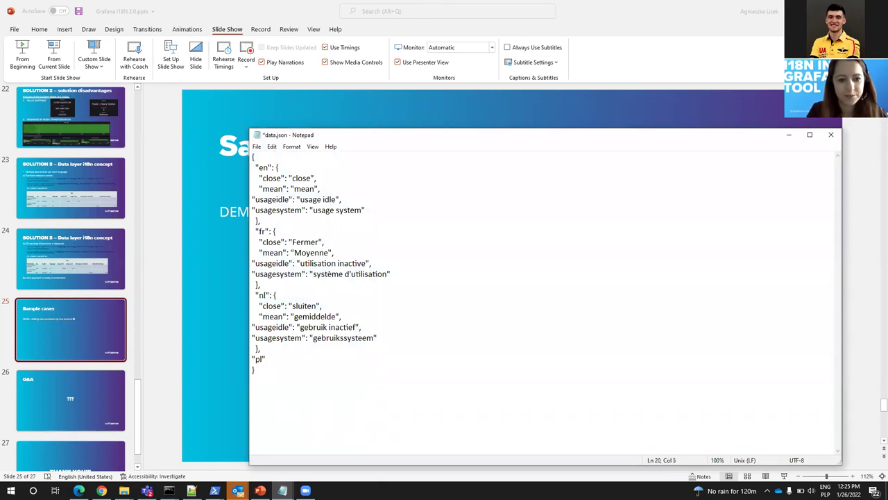
pyautogui.write(':{')
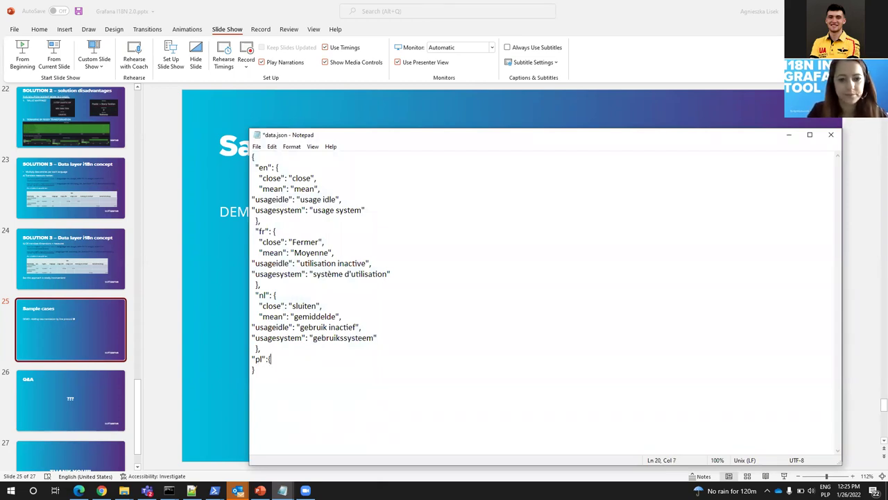
pyautogui.press('Left')
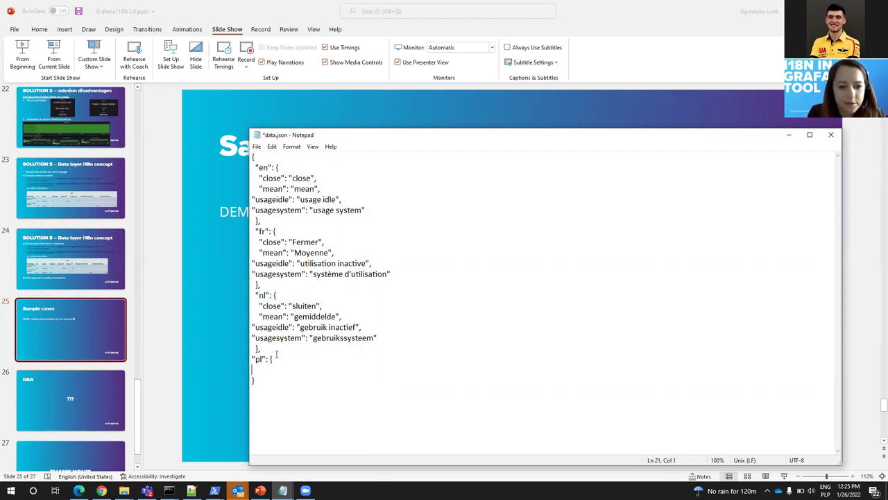
# - Copy the four term lines and closing brace of the "nl" block into the new "pl" block
pyautogui.moveTo(261, 348); pyautogui.dragTo(253, 306)
pyautogui.hotkey('ctrl', 'c')
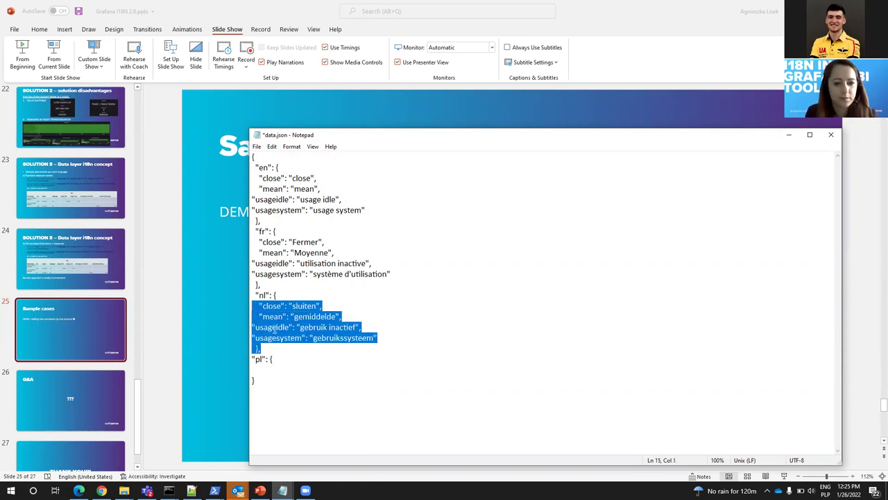
pyautogui.click(289, 359)
pyautogui.hotkey('ctrl', 'v')
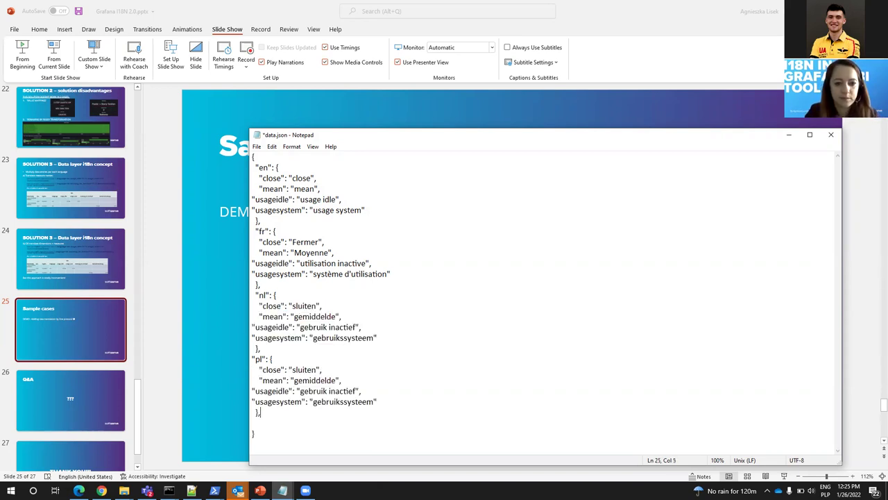
# - In the "pl" block, set the close translation to "zamknięte" and the mean translation to "średnia"
pyautogui.click(316, 369)
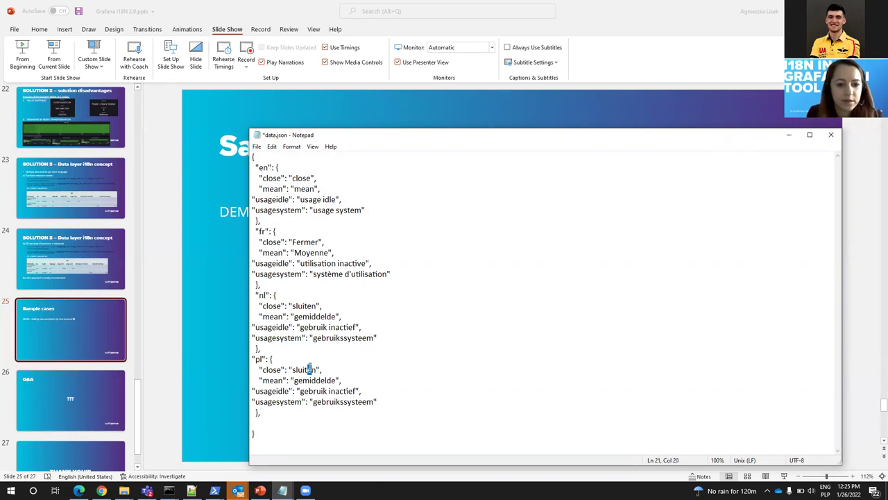
pyautogui.doubleClick(316, 369)
pyautogui.write('zamk')
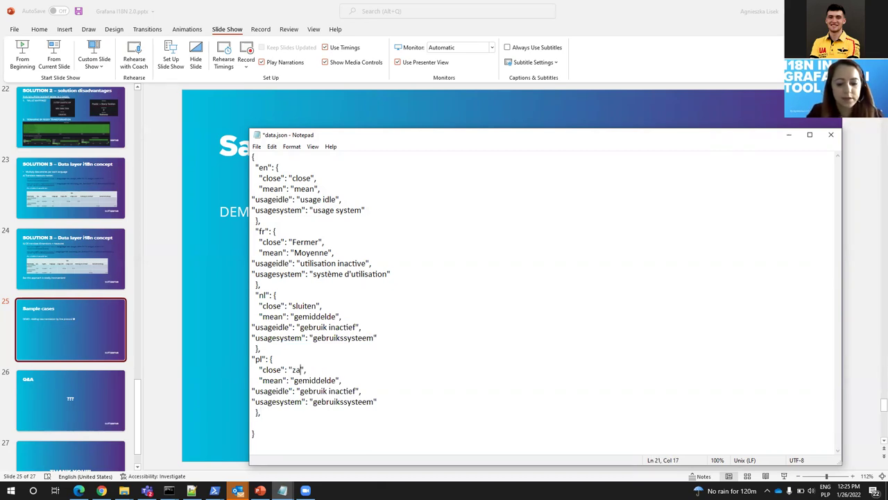
pyautogui.write('nięte')
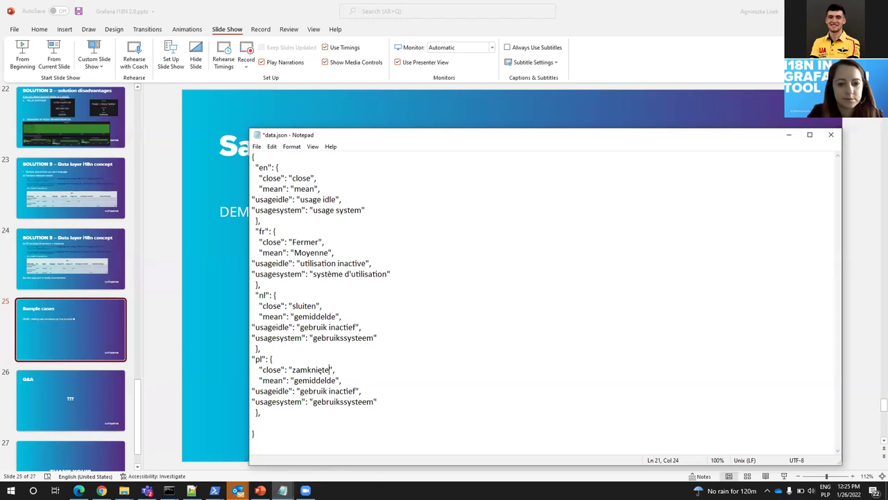
pyautogui.moveTo(337, 380); pyautogui.dragTo(295, 381)
pyautogui.write('średnia')
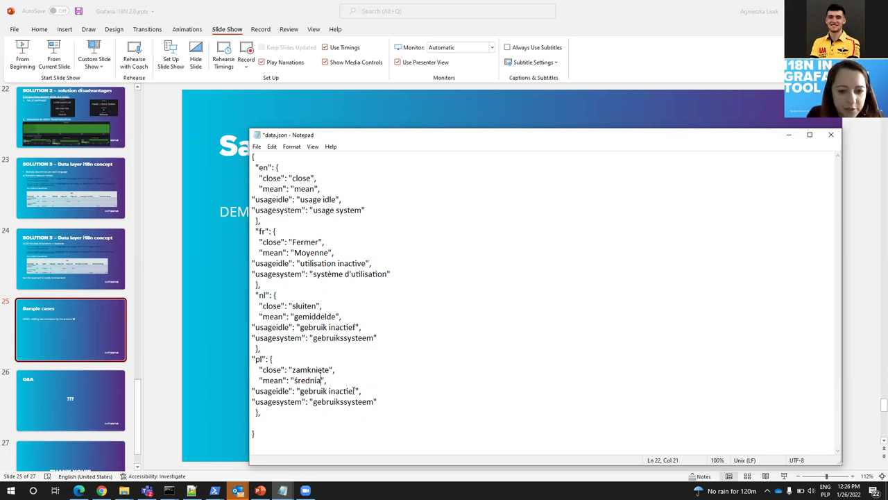
# - In the "pl" block, set the usageidle translation to "proces bezczynności" and the usagesystem translation to "użycie systemu"
pyautogui.moveTo(356, 391); pyautogui.dragTo(299, 391)
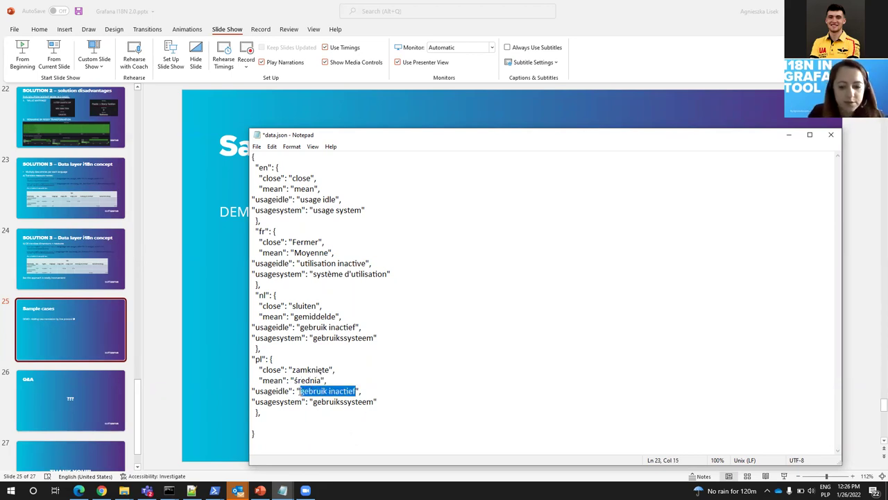
pyautogui.write('proc')
pyautogui.write('es bezcz')
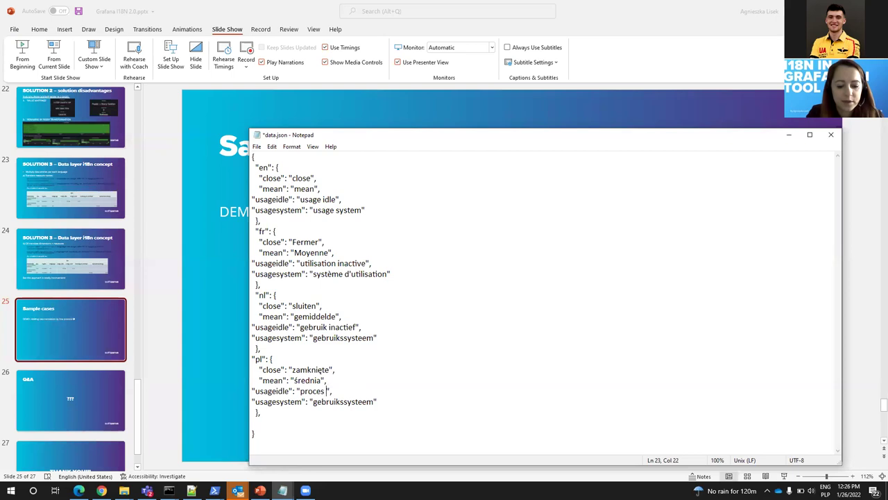
pyautogui.write('ynności')
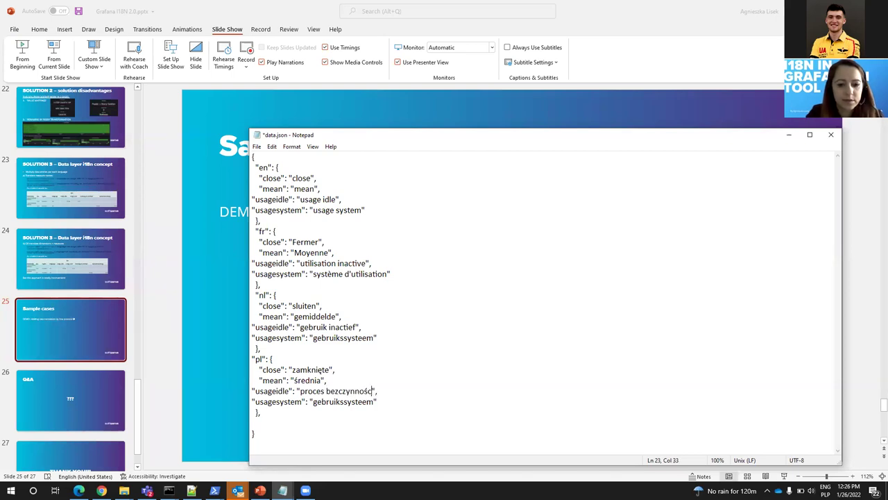
pyautogui.moveTo(375, 402); pyautogui.dragTo(313, 403)
pyautogui.write('użycie systemu')
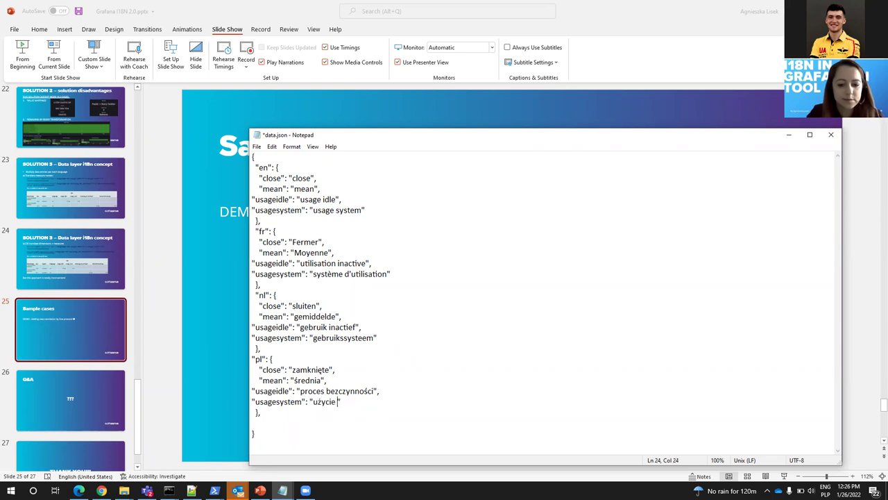
# - Remove the trailing comma and blank line after the "pl" block, and save data.json
pyautogui.click(280, 414)
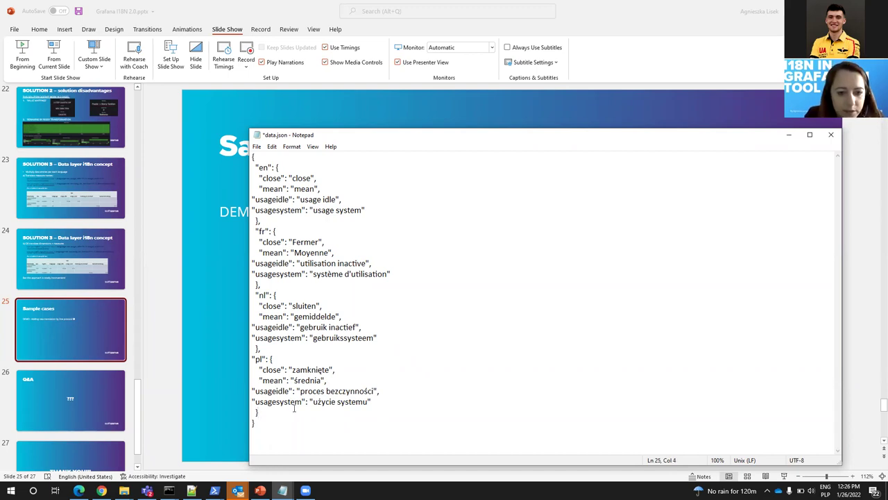
pyautogui.click(256, 146)
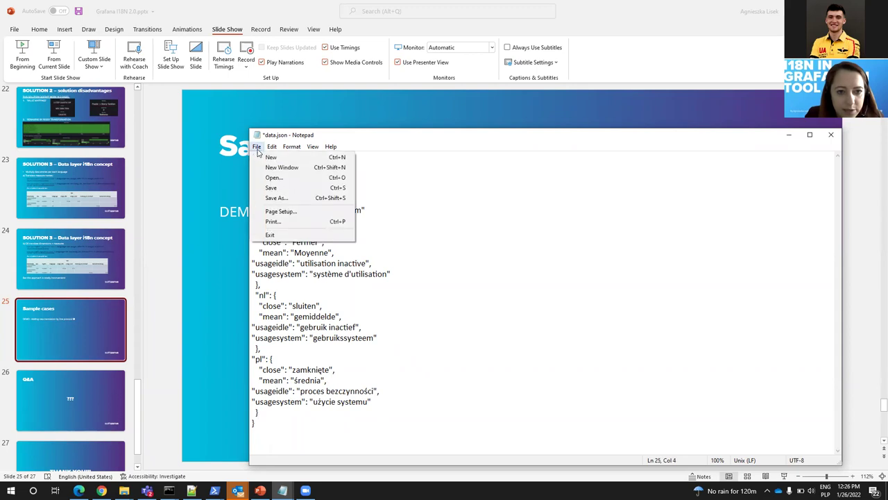
pyautogui.click(269, 188)
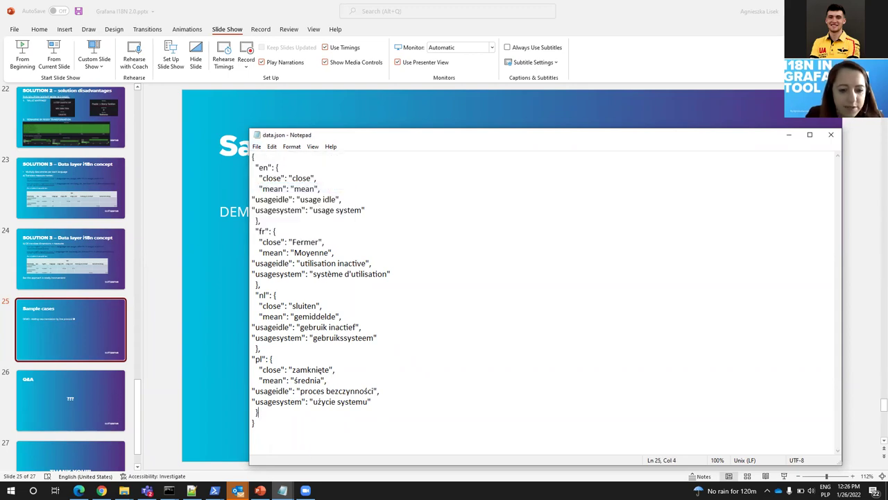
# - Switch to the PowerShell window running npm, review the commands that started the value mapper server, and close the window
pyautogui.click(213, 490)
pyautogui.click(193, 444)
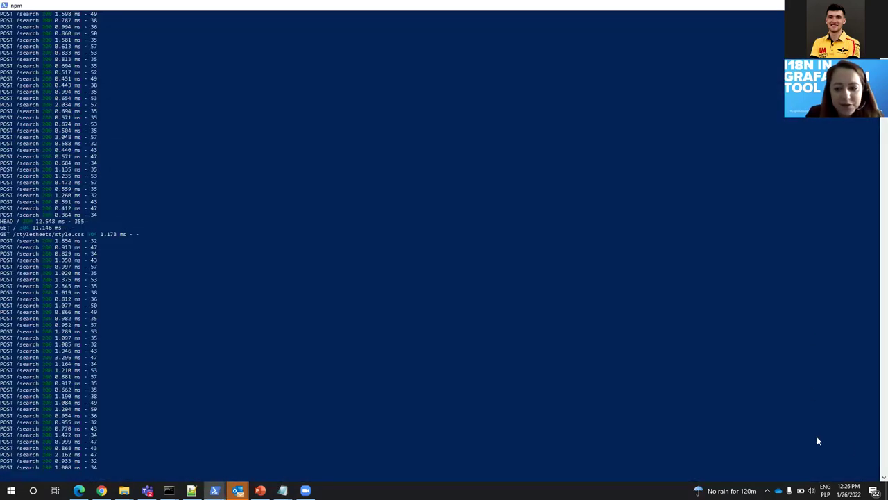
pyautogui.scroll(10, 838, 267)
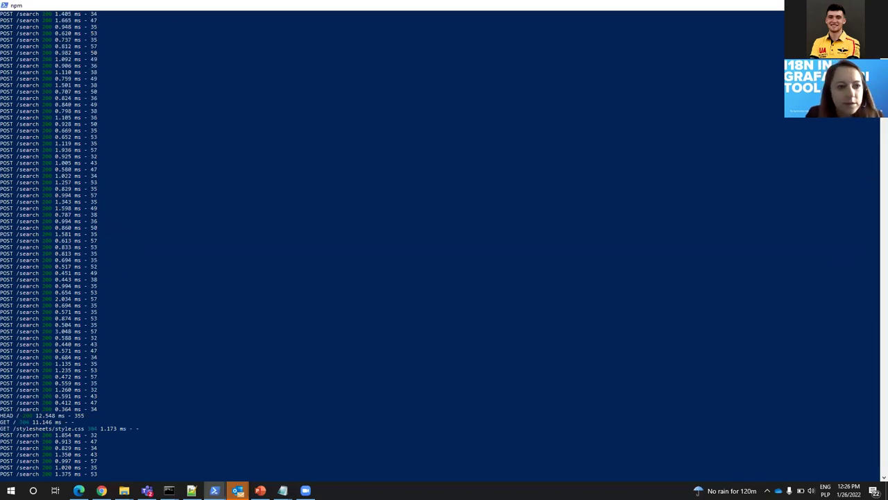
pyautogui.scroll(18, 444, 243)
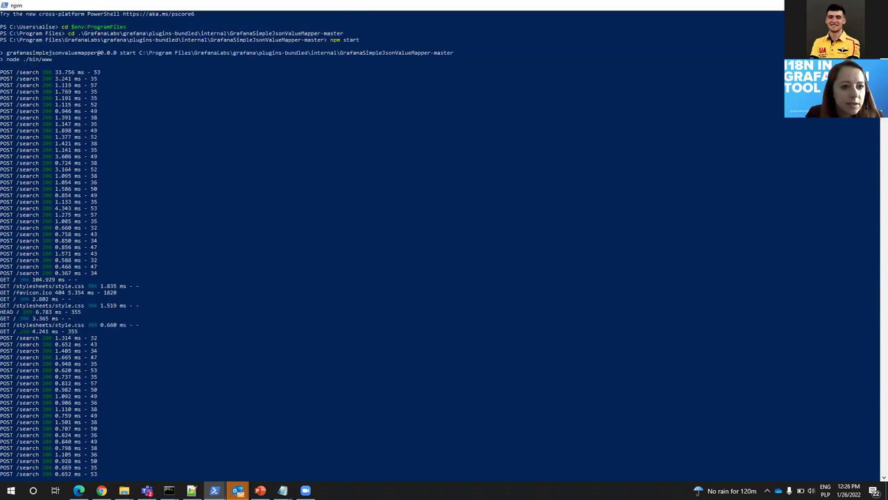
pyautogui.scroll(1, 227, 243)
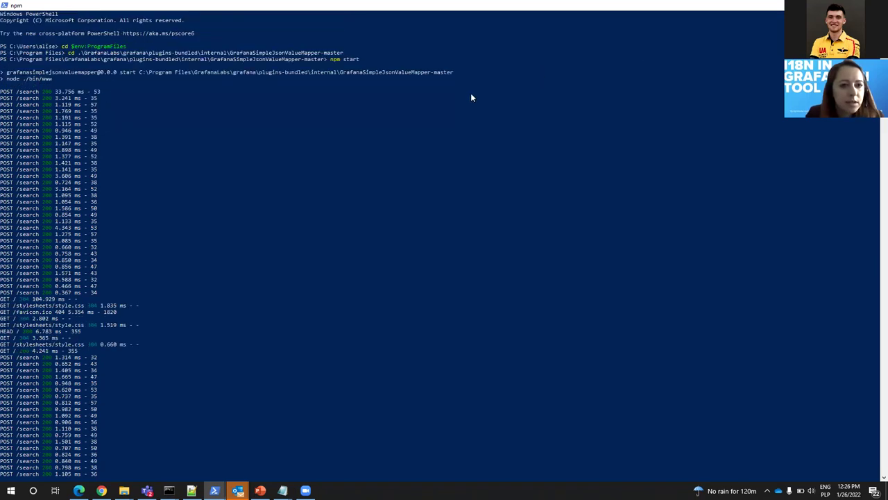
pyautogui.click(744, 12)
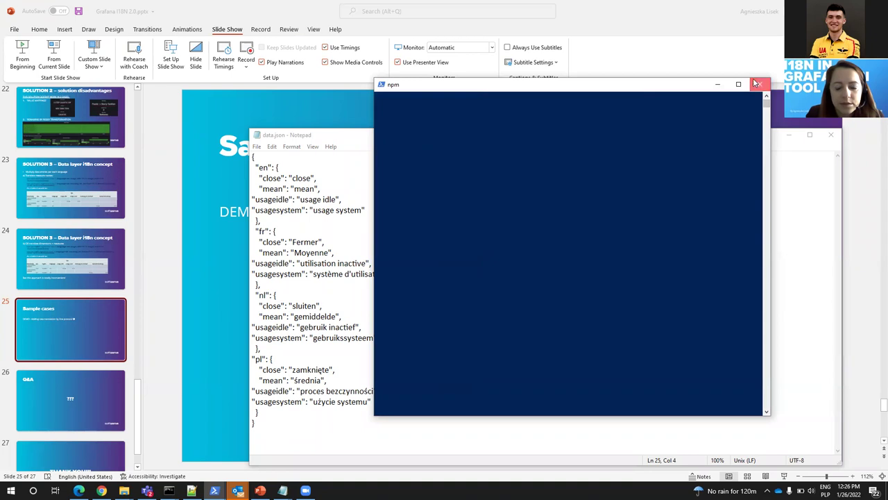
pyautogui.click(717, 84)
# - Open Windows PowerShell as administrator and change to the root folder with cd c:/
pyautogui.click(11, 490)
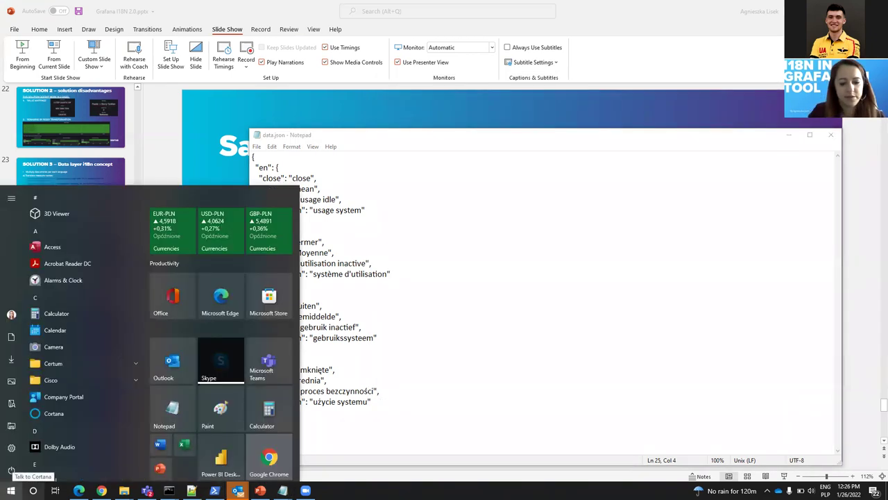
pyautogui.write('po')
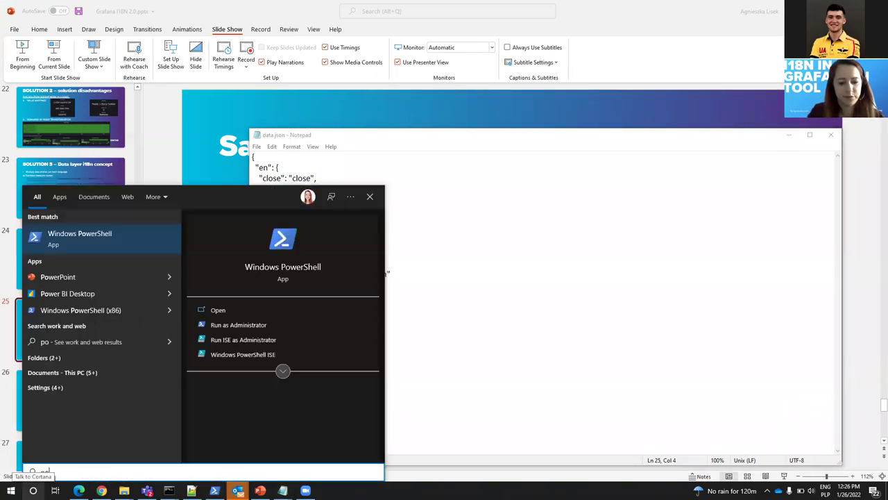
pyautogui.click(217, 323)
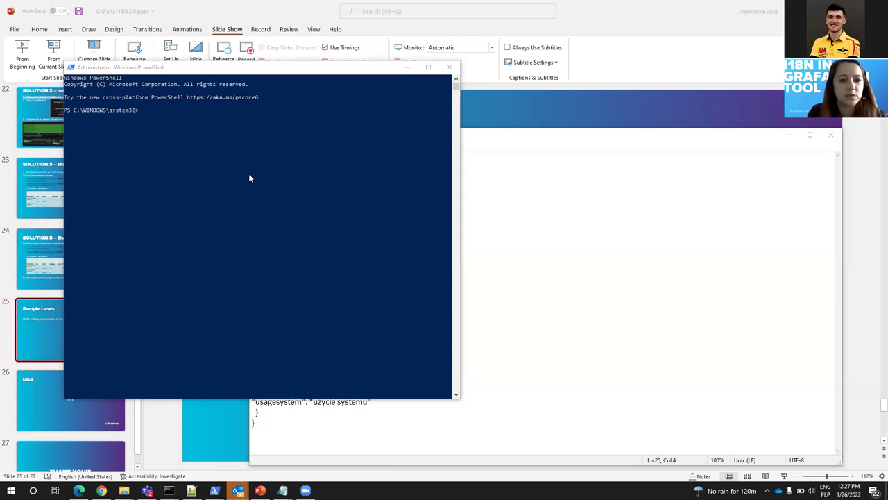
pyautogui.click(224, 131)
pyautogui.write('cd c')
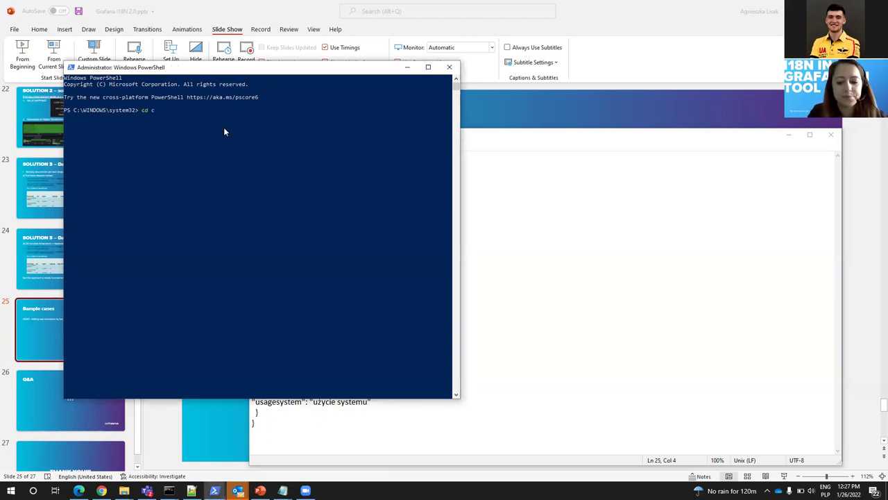
pyautogui.write(':/')
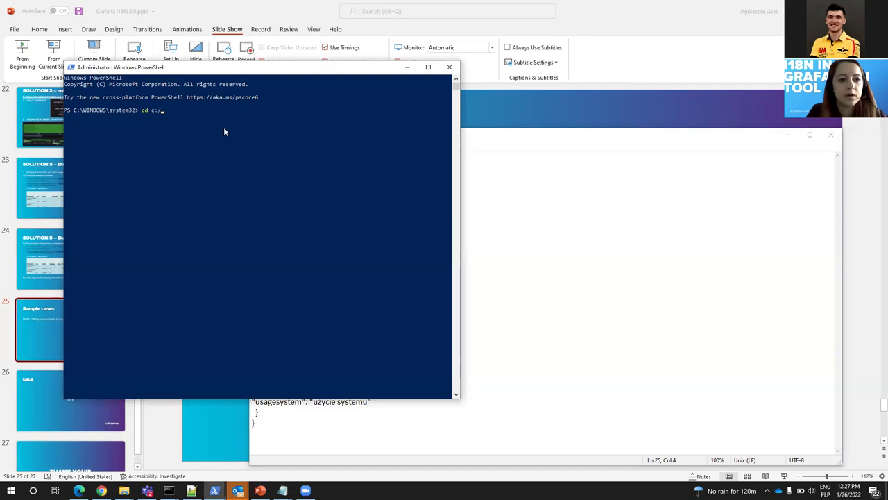
# - Recall and run the earlier command cd $env:ProgramFiles in PowerShell
pyautogui.write(' PS C:\\> grafana-cli')
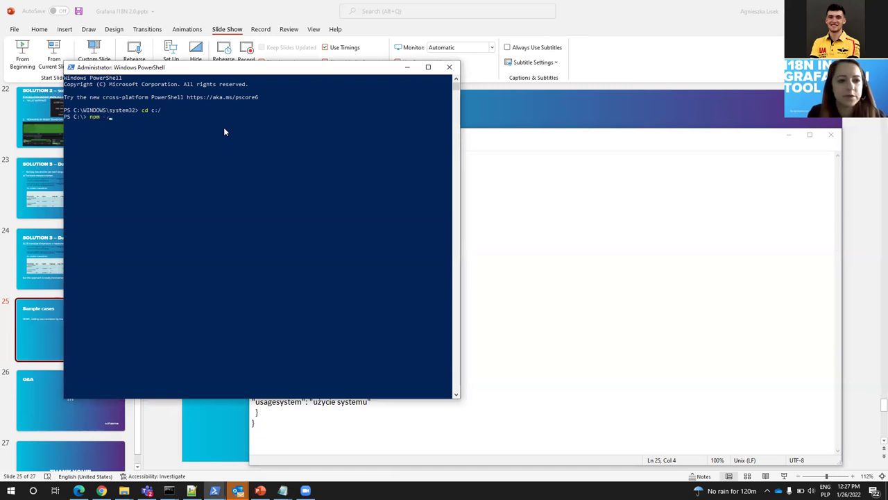
pyautogui.press('Up')
pyautogui.press('Up')
pyautogui.press('Up')
pyautogui.press('Up')
pyautogui.press('Up')
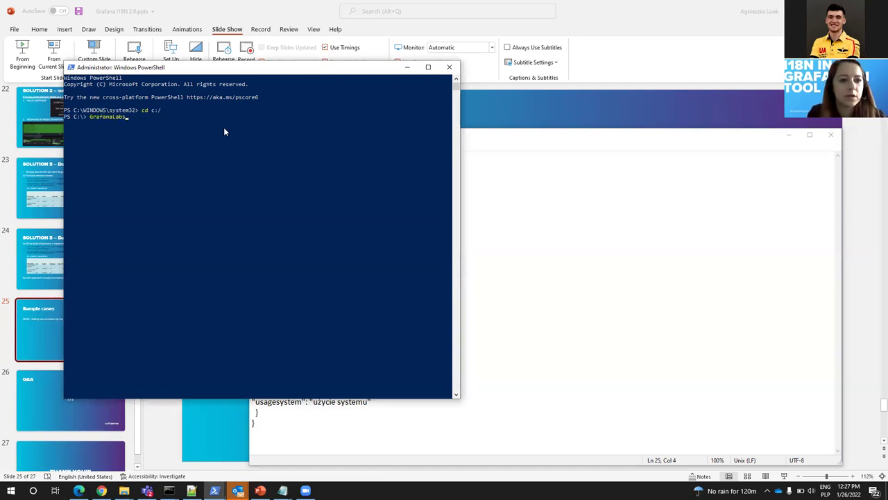
pyautogui.press('Up')
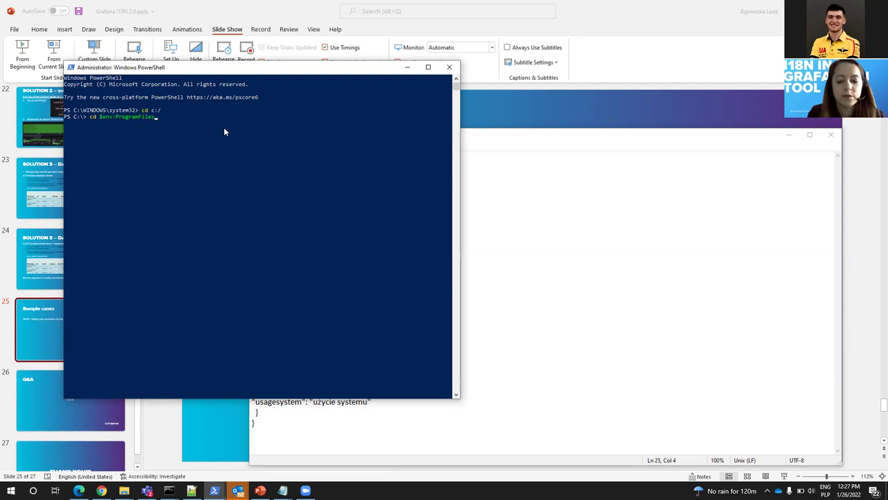
pyautogui.press('Return')
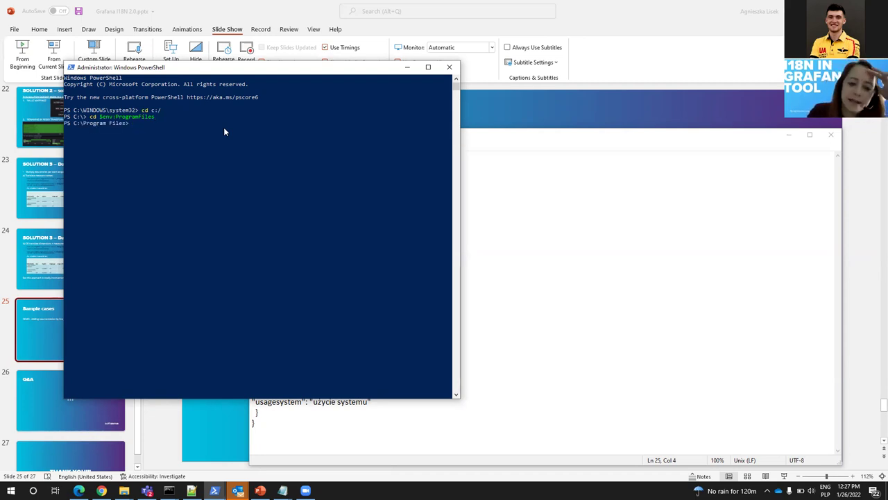
# - Change to .\GrafanaLabs\grafana\plugins-bundled\internal\GrafanaSimpleJsonValueMapper-master and start the value mapper server with npm start
pyautogui.write('grafana-cli.exe')
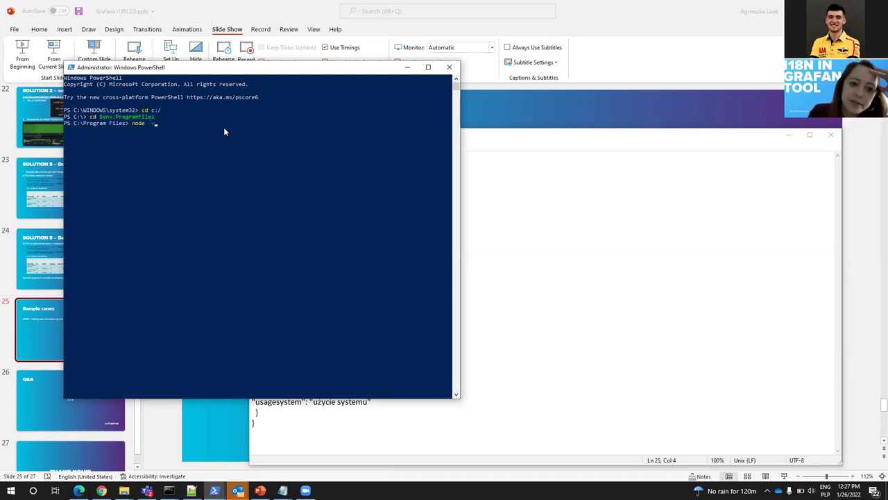
pyautogui.press('Up')
pyautogui.press('Up')
pyautogui.press('Up')
pyautogui.press('Up')
pyautogui.press('Up')
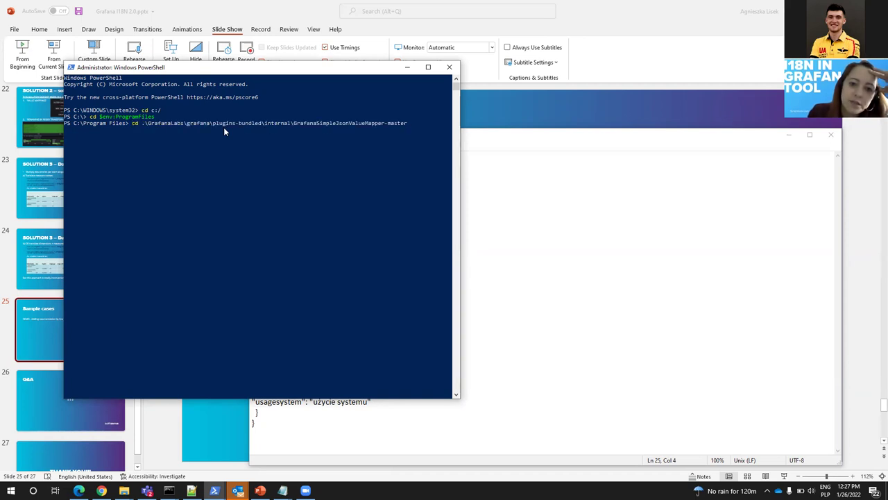
pyautogui.press('Return')
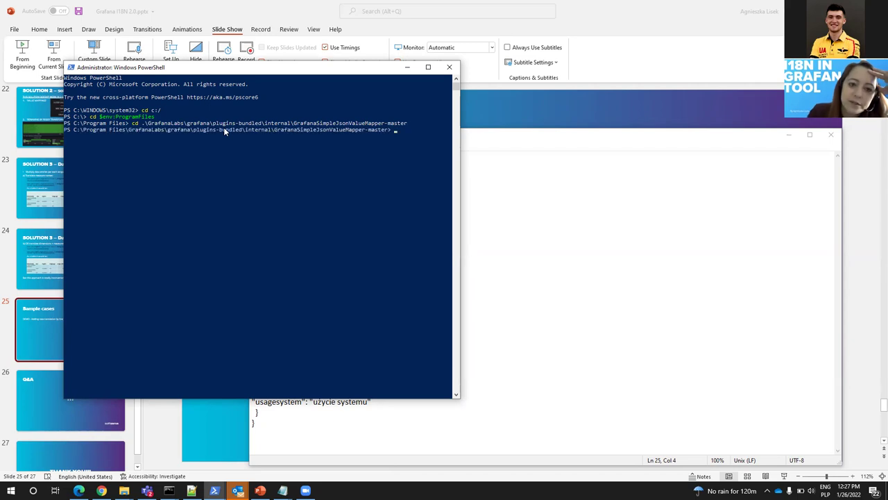
pyautogui.write('npm start')
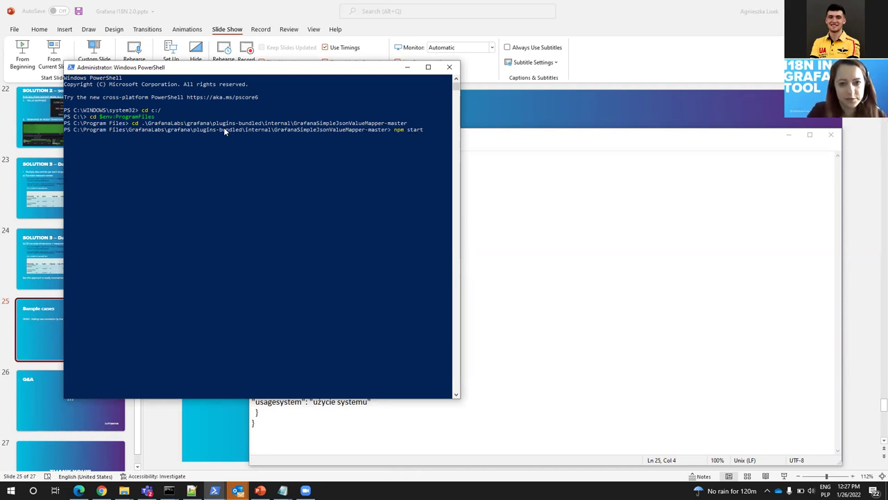
pyautogui.press('Return')
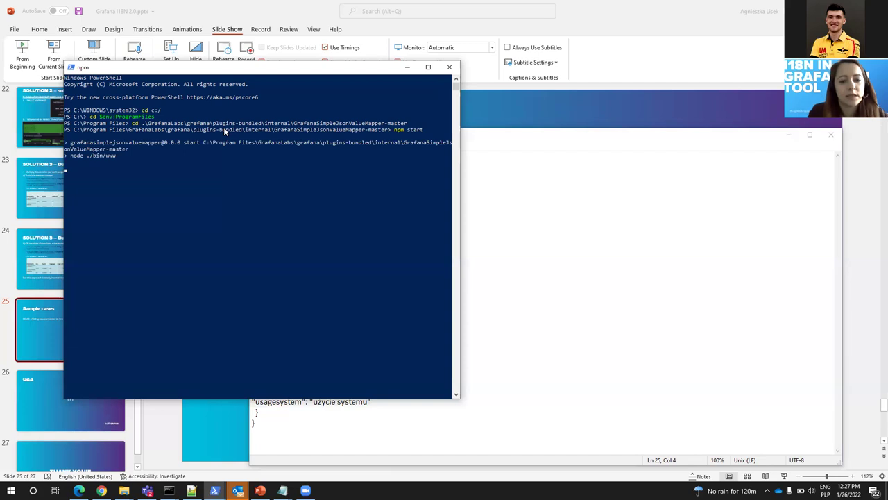
# - Open Task Manager and restart the Grafana service
pyautogui.click(616, 290)
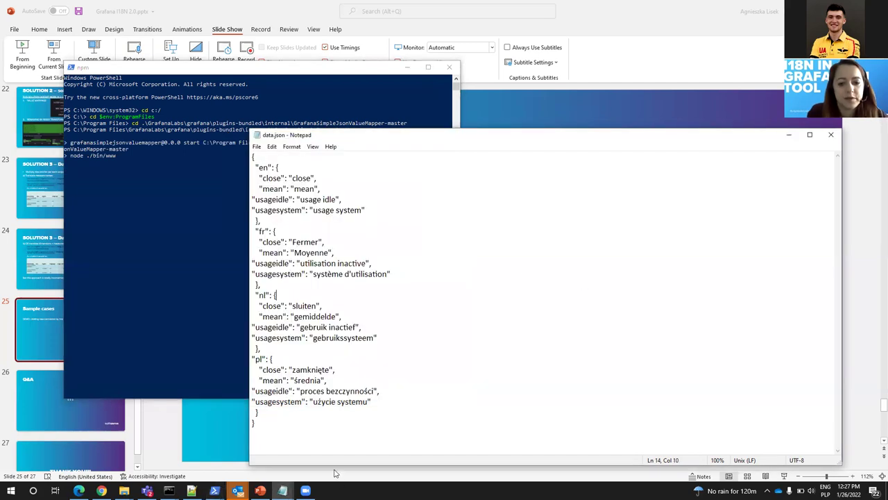
pyautogui.rightClick(357, 489)
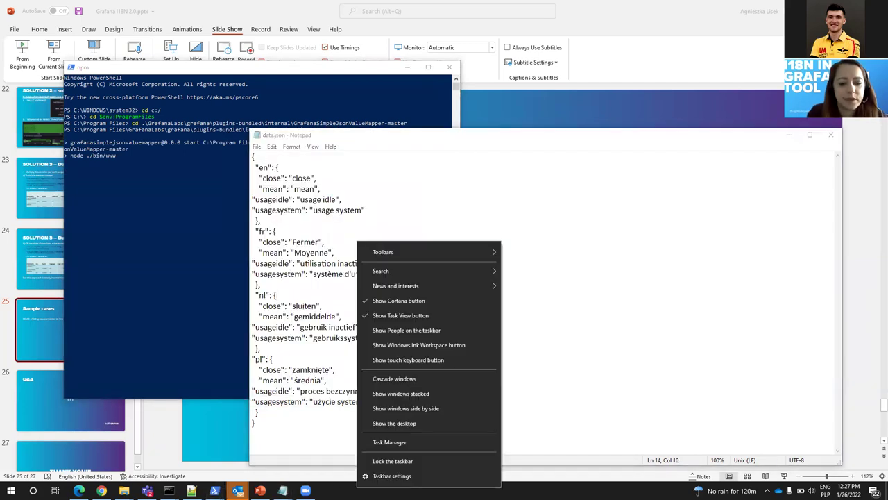
pyautogui.click(383, 442)
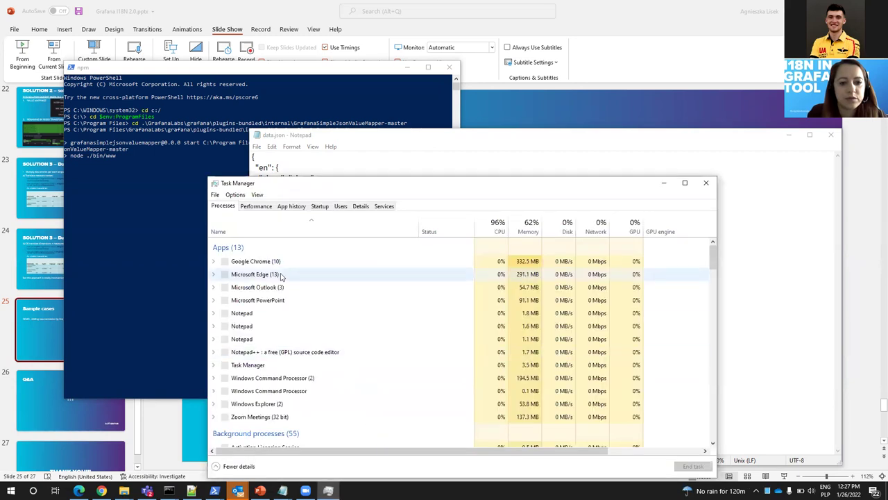
pyautogui.click(383, 206)
pyautogui.scroll(-20, 310, 368)
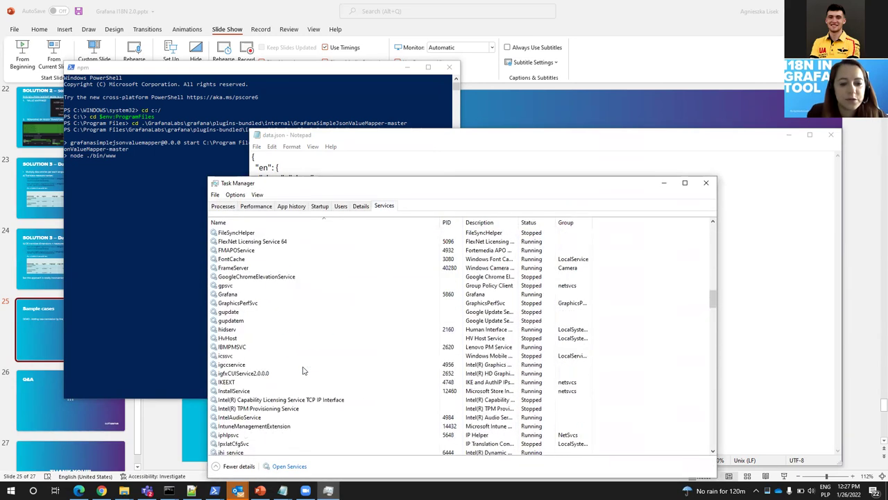
pyautogui.rightClick(229, 294)
pyautogui.click(261, 321)
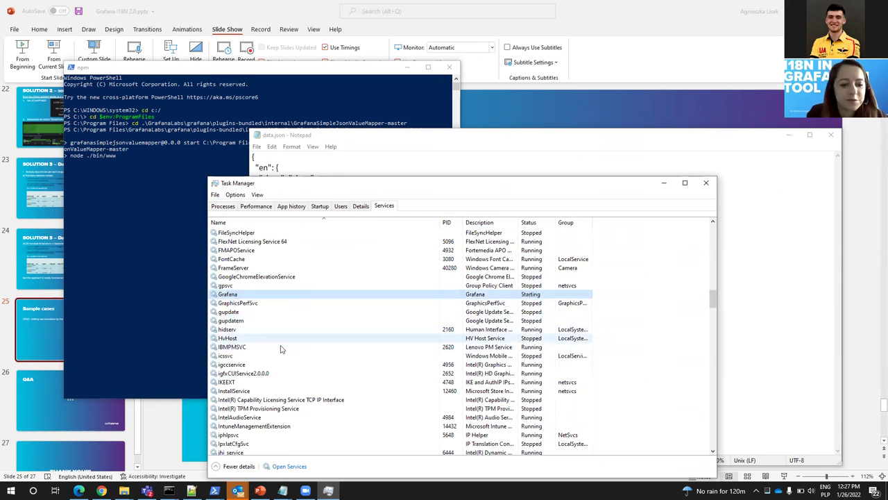
# - Switch to Microsoft Edge and reload the Grafana Details dashboard
pyautogui.click(79, 491)
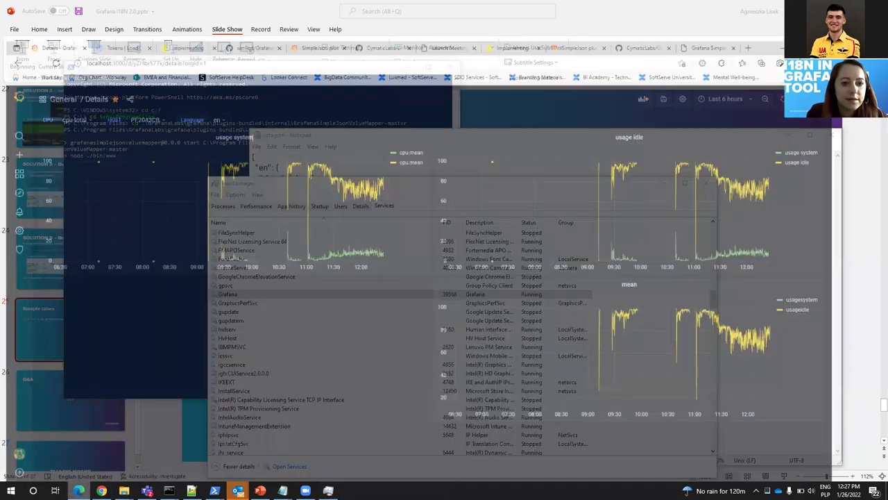
pyautogui.click(152, 23)
pyautogui.press('Return')
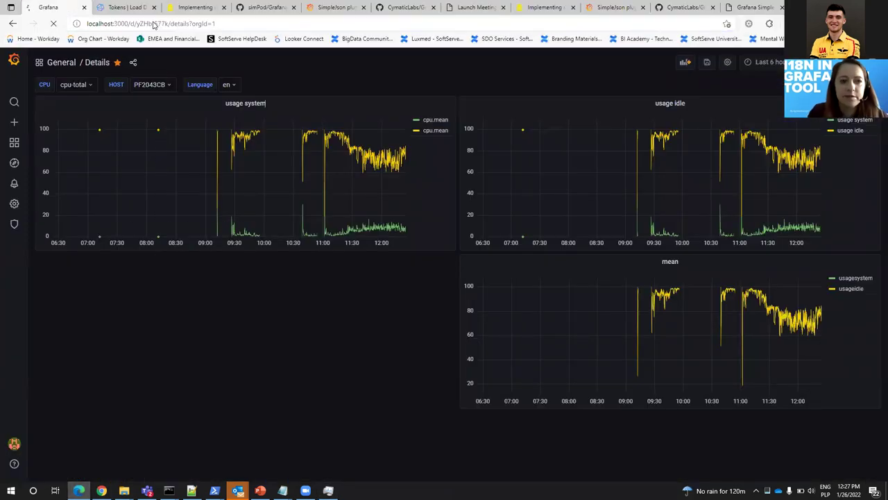
# - Check the Language choices on the Details dashboard and open the Variables list in the dashboard settings
pyautogui.click(229, 86)
pyautogui.click(727, 62)
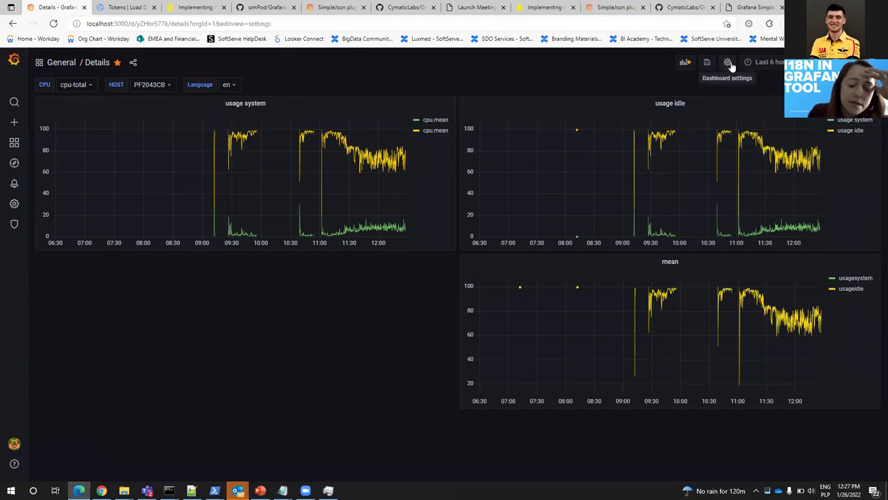
pyautogui.click(43, 128)
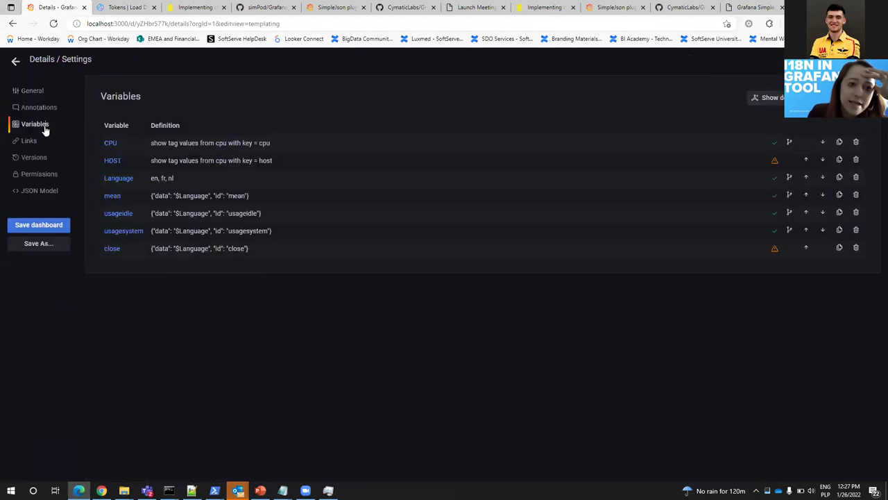
# - Add pl to the Language variable's values so they read en, fr, nl, pl, update the variable and return to the dashboard
pyautogui.click(246, 212)
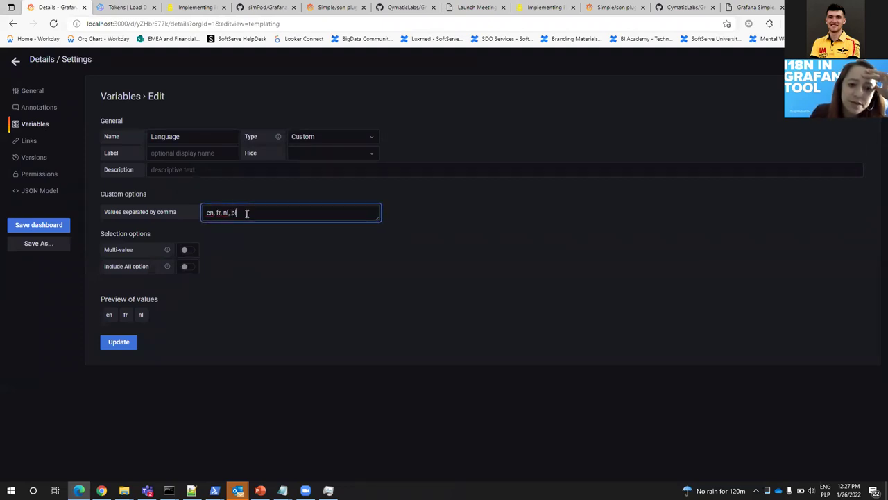
pyautogui.click(112, 342)
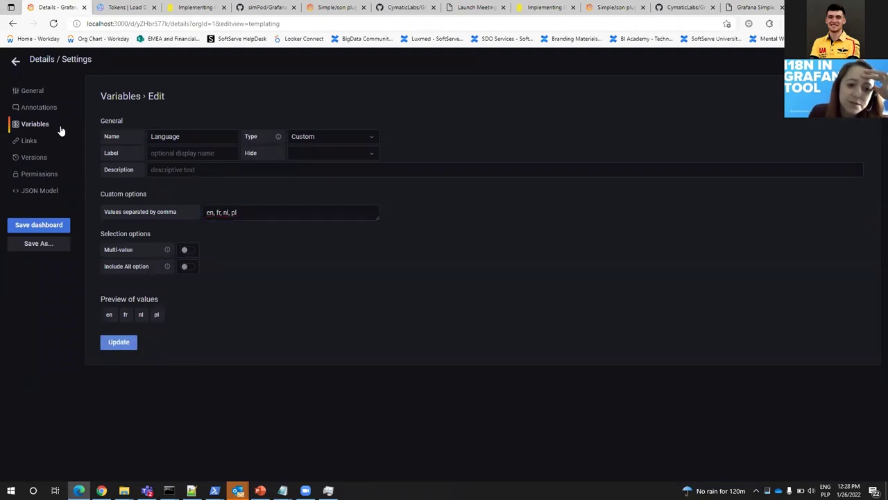
pyautogui.click(16, 64)
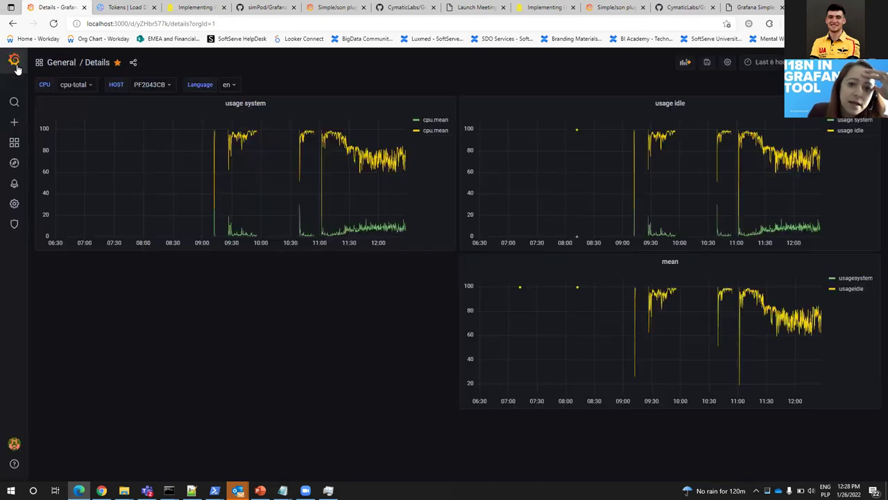
# - Set the Details dashboard's Language variable to pl
pyautogui.click(230, 87)
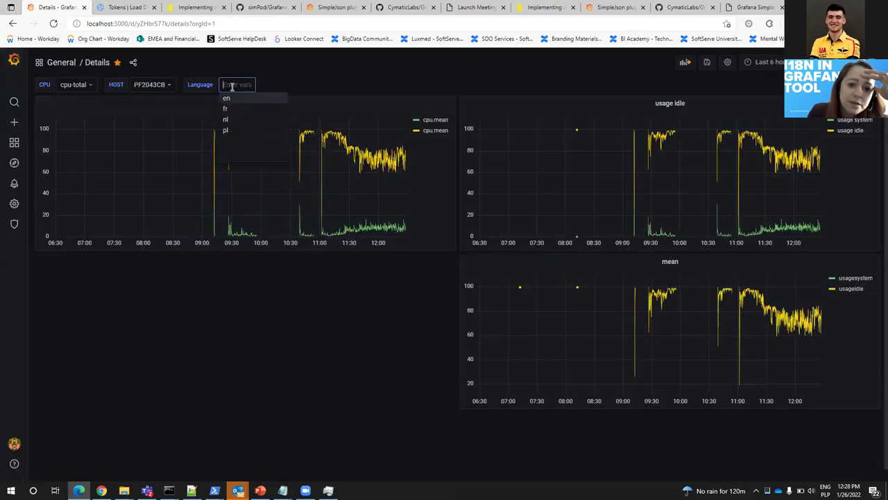
pyautogui.click(228, 130)
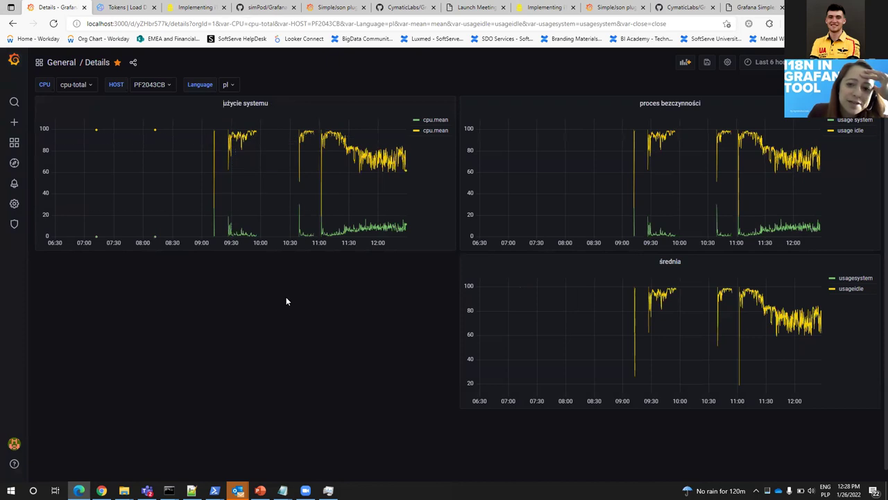
pyautogui.click(234, 84)
pyautogui.click(228, 130)
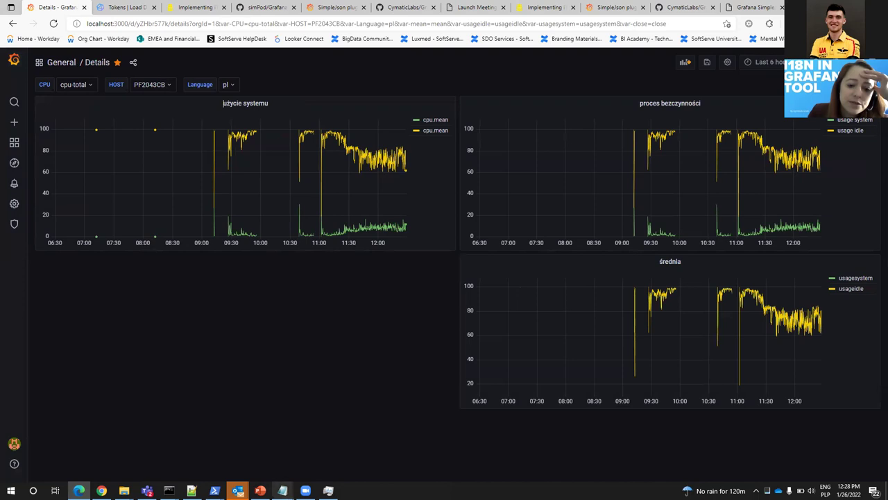
# - Switch to Notepad to review the term translations in input_translations (3).txt, and return to the browser
pyautogui.moveTo(282, 490)
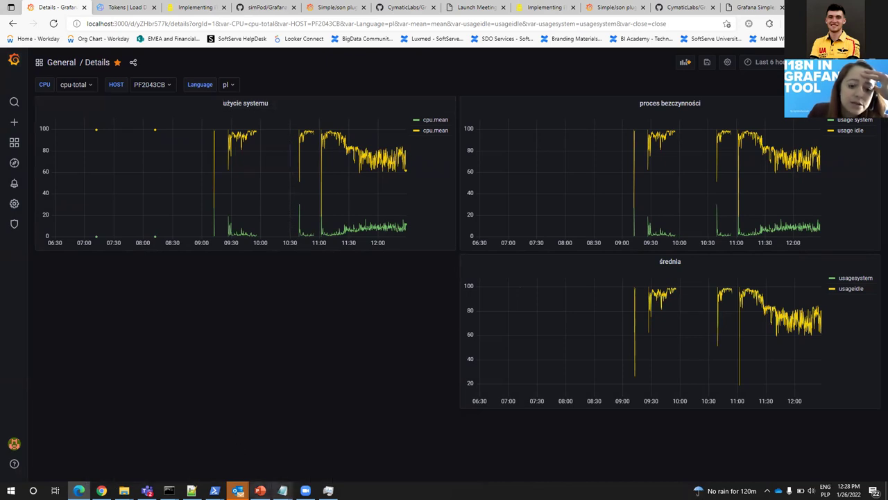
pyautogui.click(410, 438)
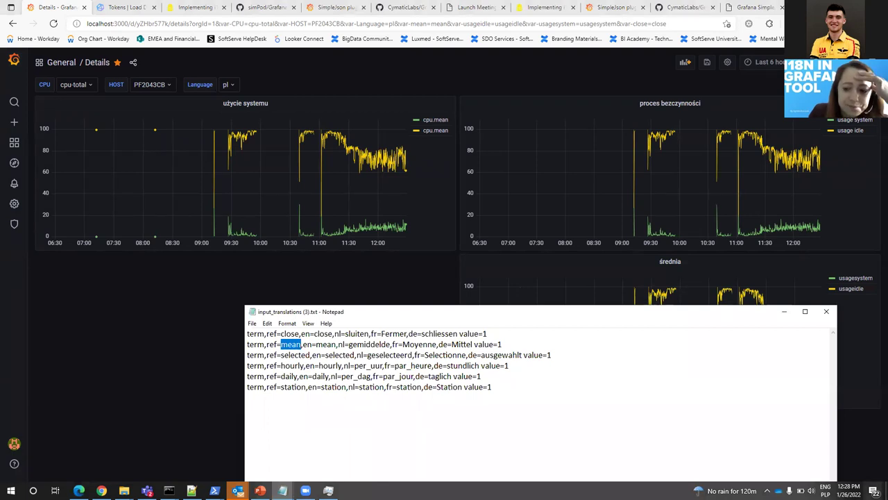
pyautogui.click(111, 279)
# - Switch to the InfluxDB Load Data page, dismiss the token details and show the list of buckets
pyautogui.click(118, 6)
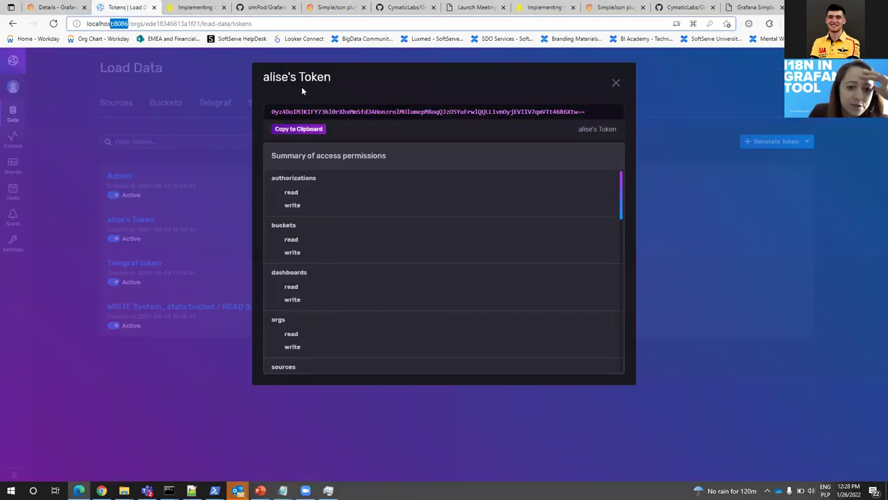
pyautogui.click(615, 83)
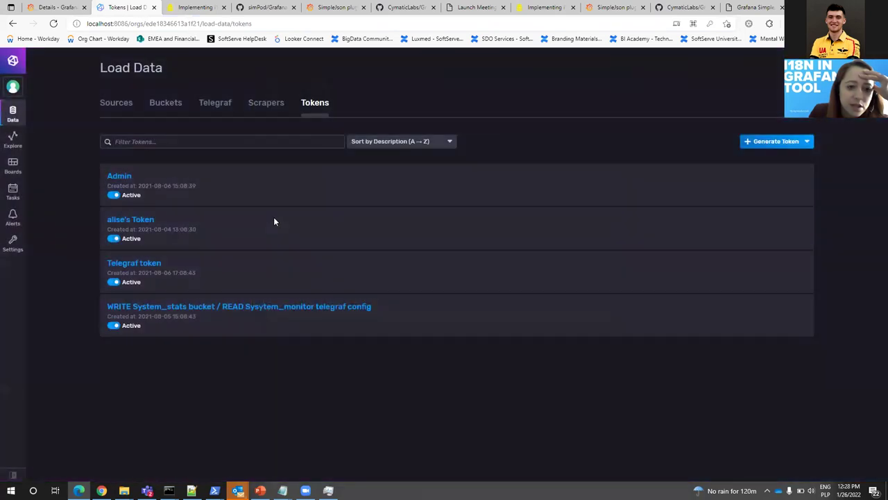
pyautogui.click(104, 104)
pyautogui.click(167, 104)
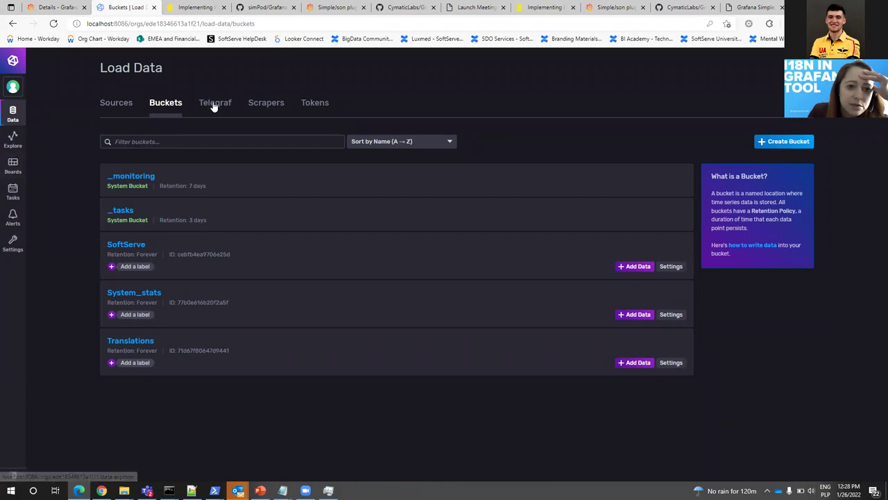
# - Start adding data to the Translations bucket using Line Protocol with manual entry
pyautogui.click(636, 363)
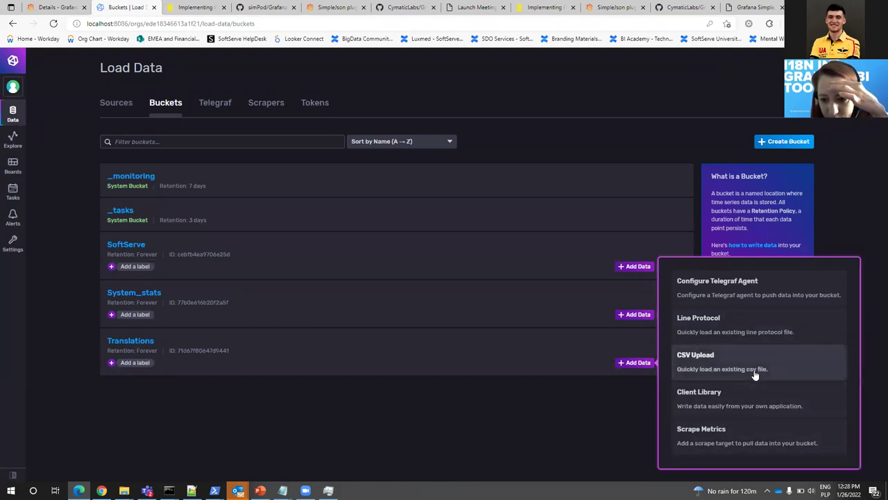
pyautogui.click(775, 331)
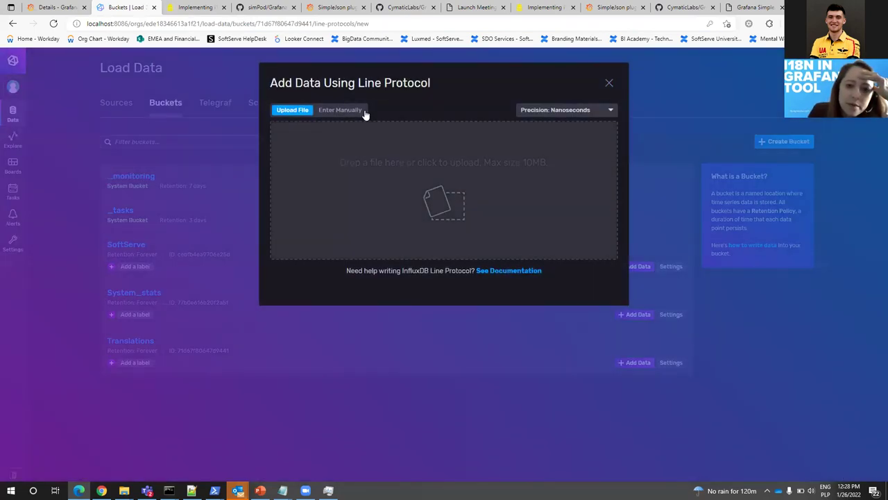
pyautogui.click(363, 111)
pyautogui.click(417, 258)
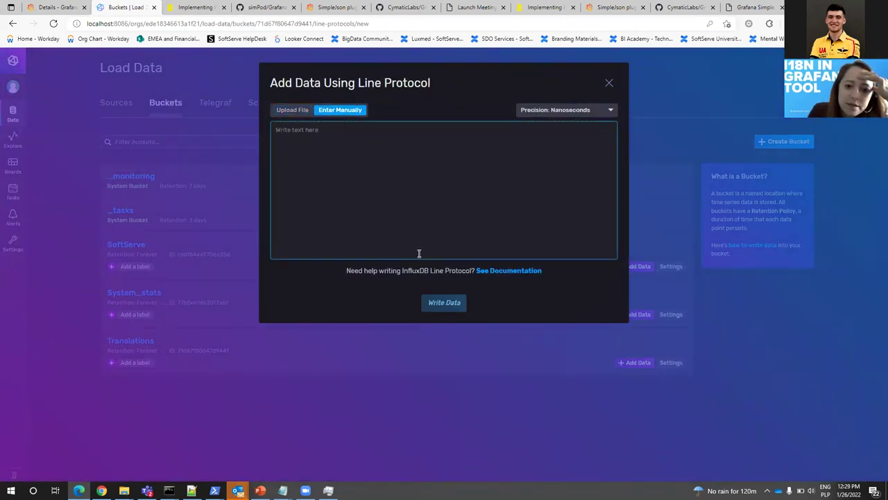